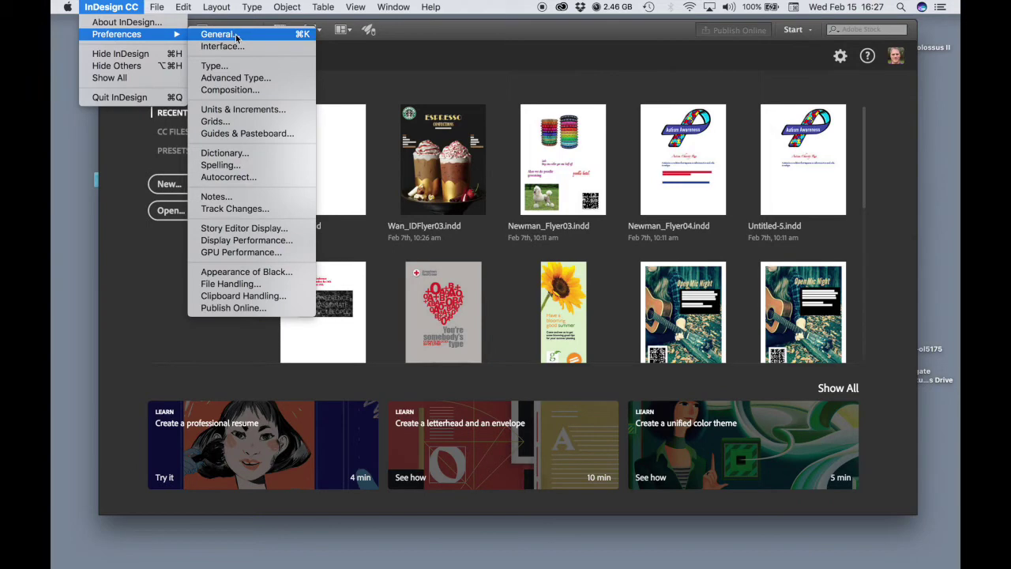
Step: Check the horizontal and vertical ruler units in the Units & Increments preferences without changing them
{"action": "left_click", "coordinate": [239, 111]}
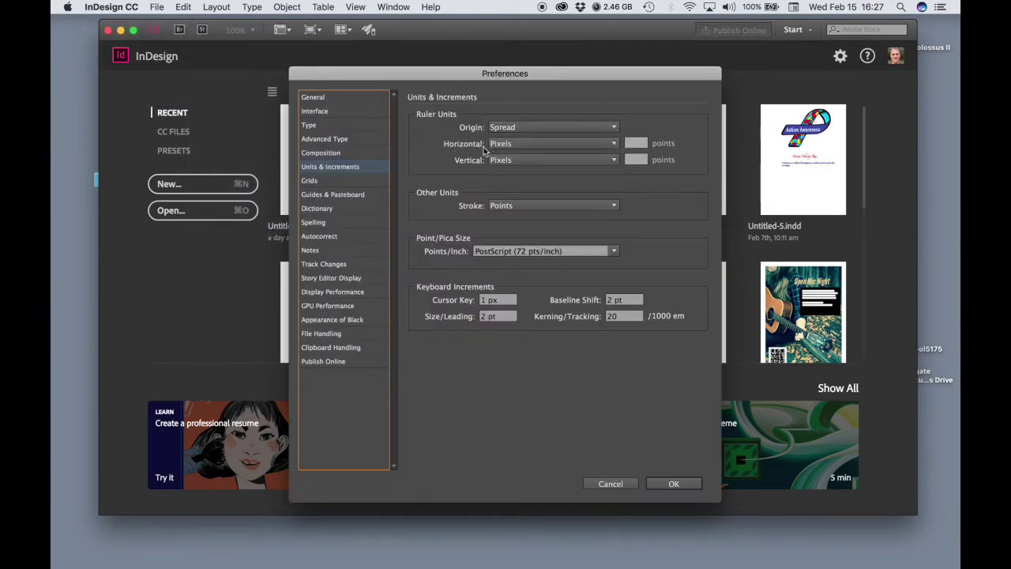
{"action": "left_click", "coordinate": [514, 147]}
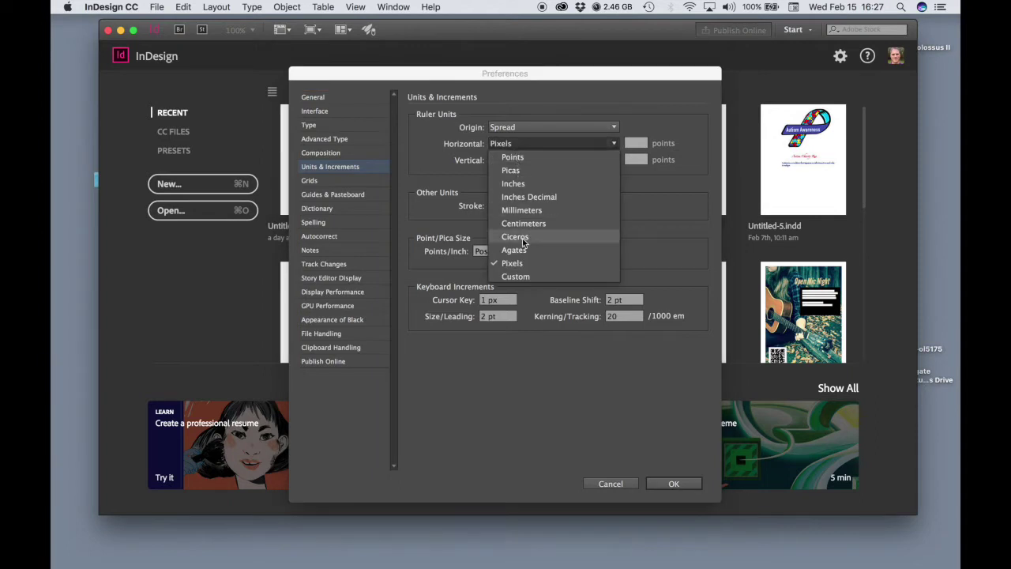
{"action": "left_click", "coordinate": [695, 512]}
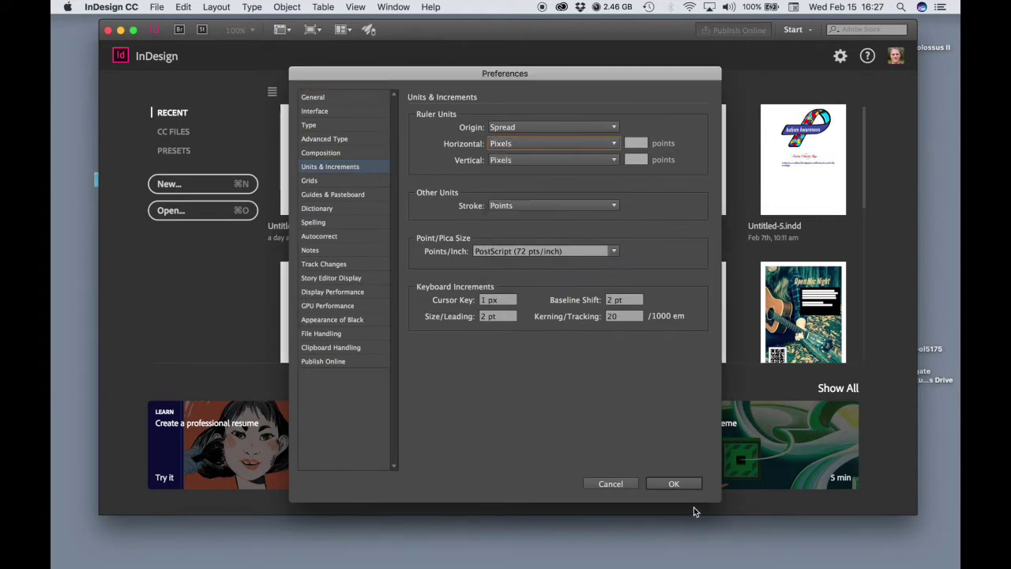
{"action": "left_click", "coordinate": [607, 483]}
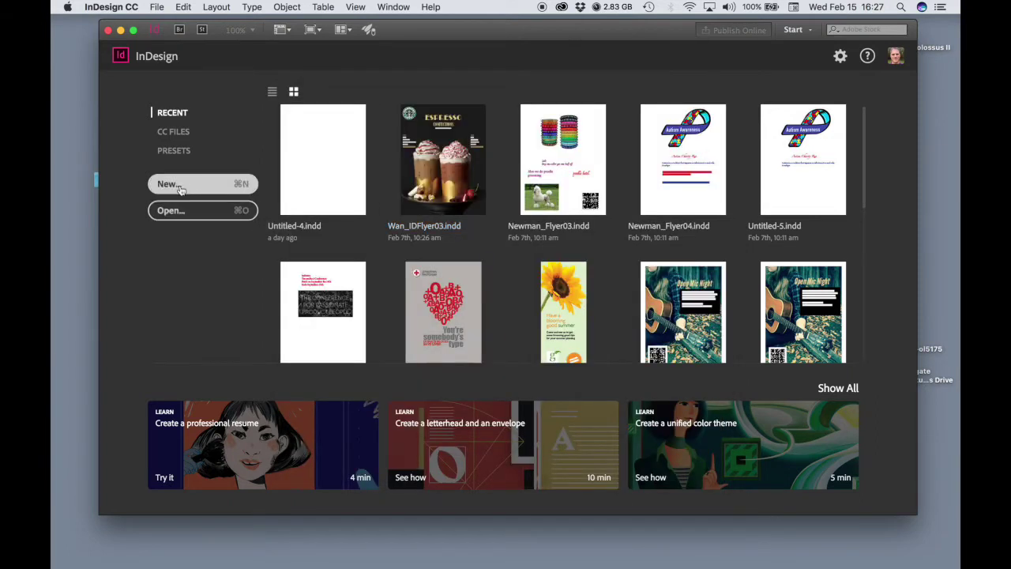
Step: Create a new one-page document with Web intent, portrait orientation and Letter page size
{"action": "left_click", "coordinate": [207, 186]}
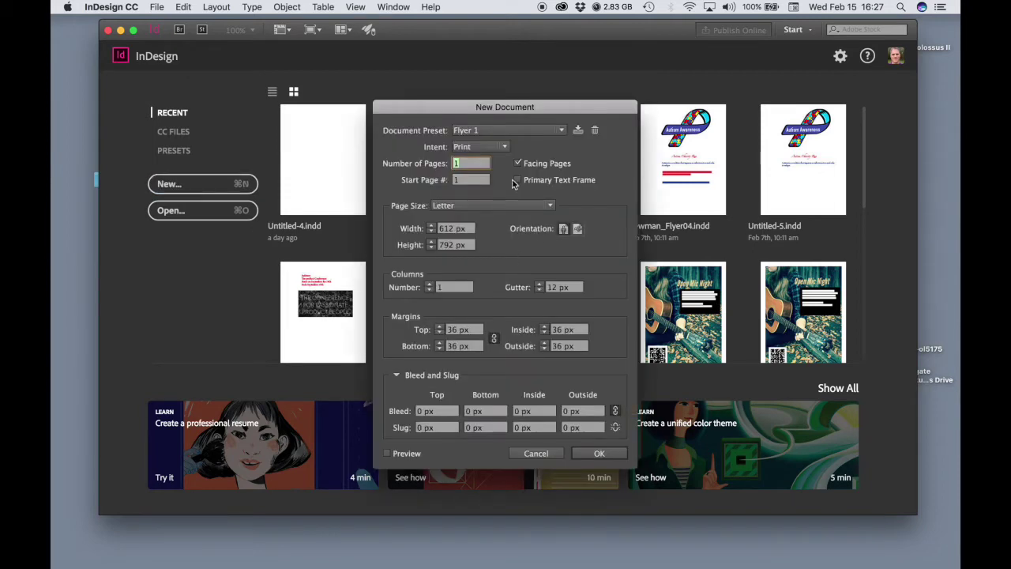
{"action": "left_click", "coordinate": [466, 148]}
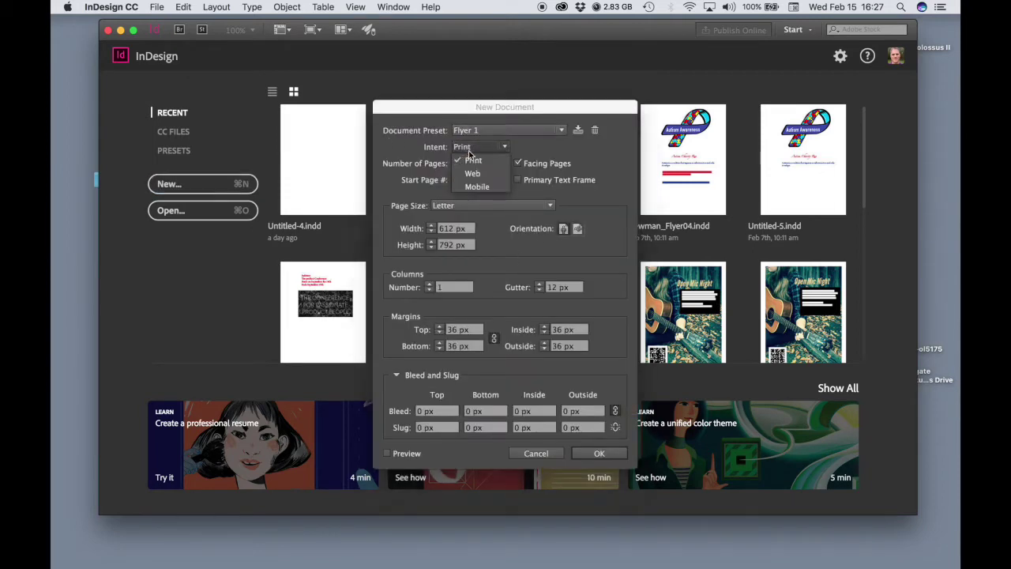
{"action": "left_click", "coordinate": [472, 174]}
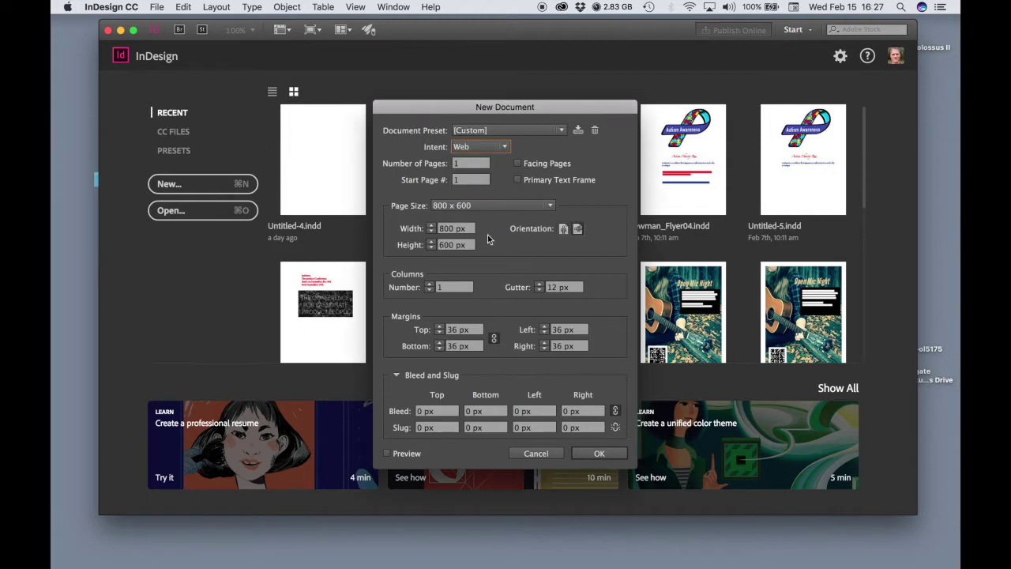
{"action": "left_click", "coordinate": [562, 229]}
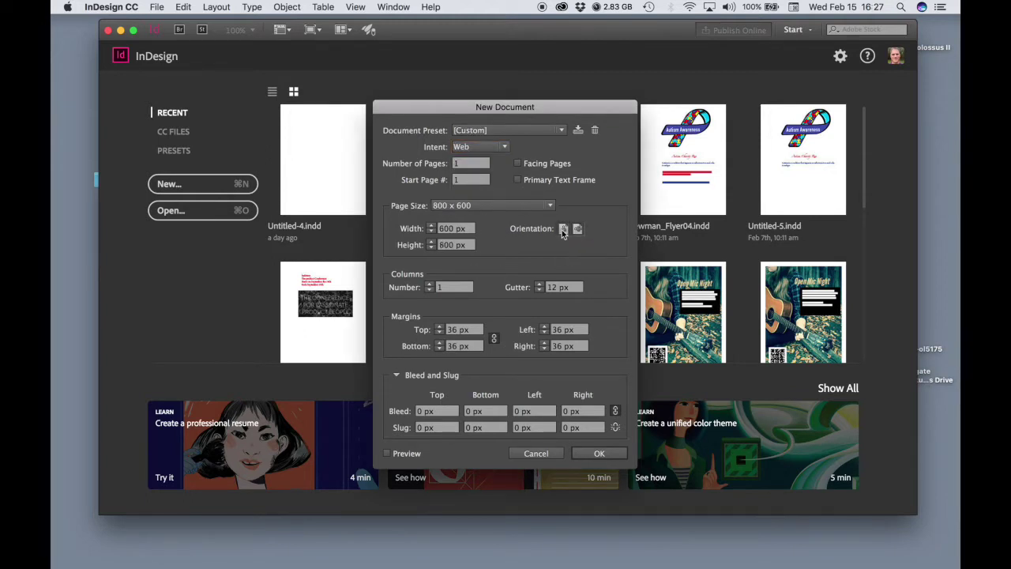
{"action": "left_click", "coordinate": [453, 208]}
{"action": "left_click", "coordinate": [456, 220]}
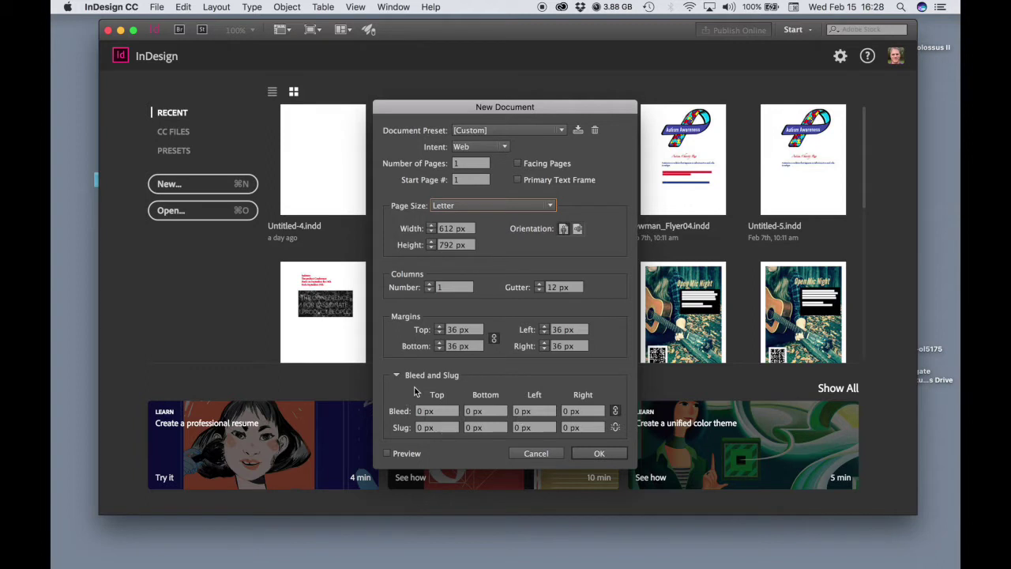
{"action": "left_click", "coordinate": [596, 457]}
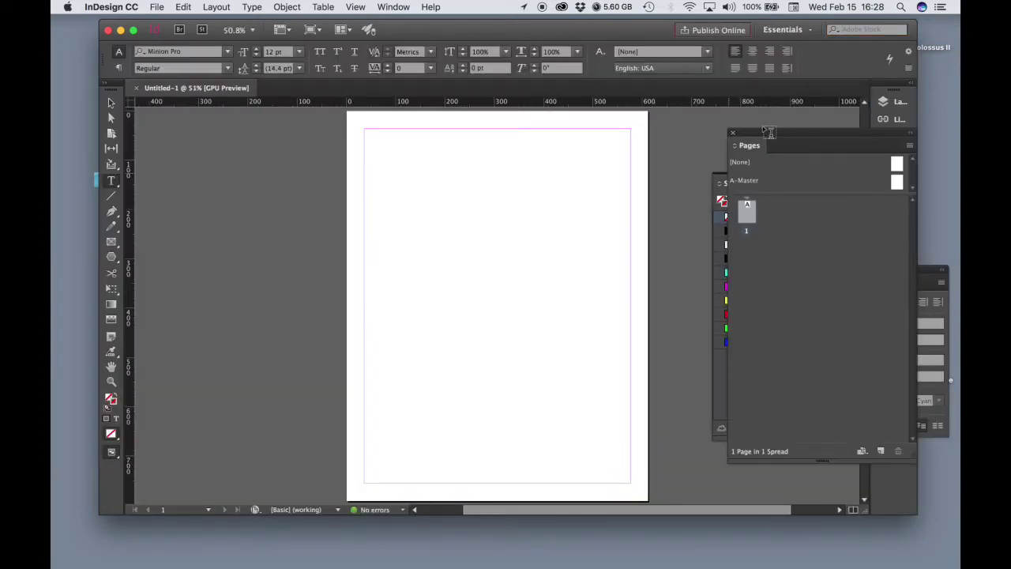
Step: Move the application window to the screen's upper-left corner and enlarge it to fill the screen
{"action": "left_click_drag", "start_coordinate": [771, 130], "coordinate": [712, 113]}
{"action": "left_click_drag", "start_coordinate": [648, 30], "coordinate": [600, 24]}
{"action": "left_click_drag", "start_coordinate": [870, 510], "coordinate": [959, 545]}
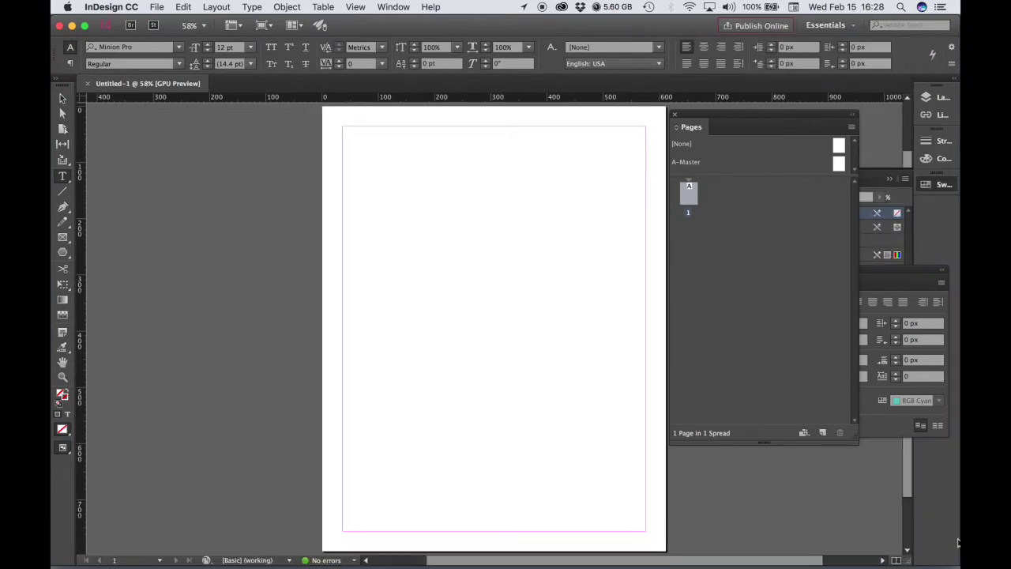
Step: Reset the Essentials workspace, close the CC Libraries flyout and narrow the panel dock to icons only
{"action": "left_click", "coordinate": [824, 26]}
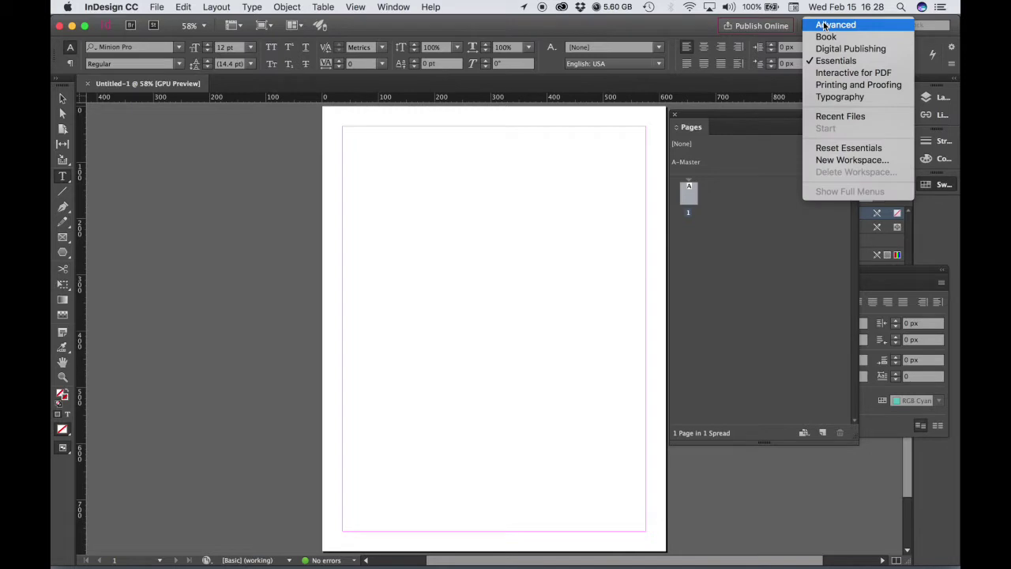
{"action": "left_click", "coordinate": [837, 147]}
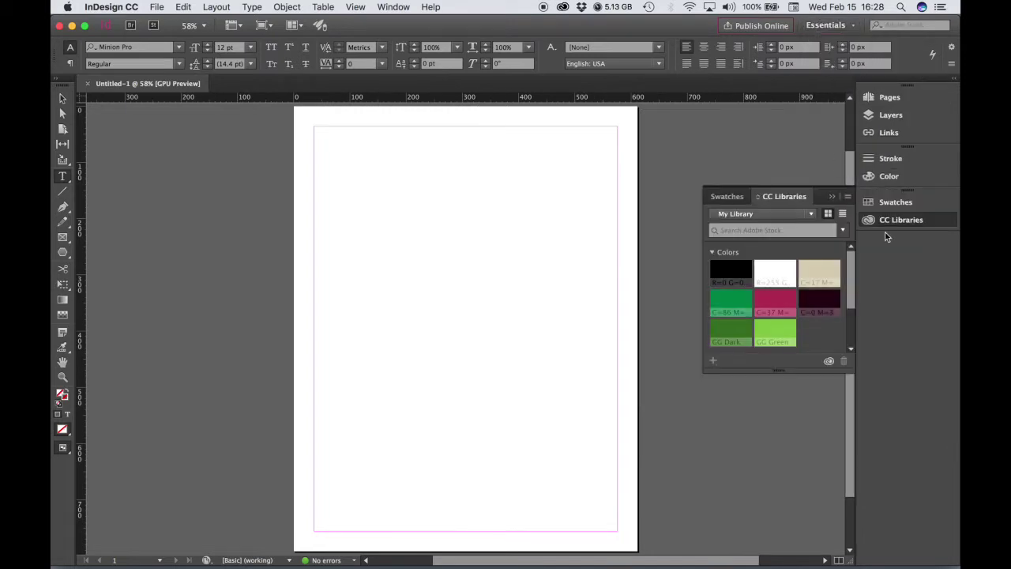
{"action": "left_click", "coordinate": [901, 219]}
{"action": "left_click_drag", "start_coordinate": [854, 175], "coordinate": [926, 178]}
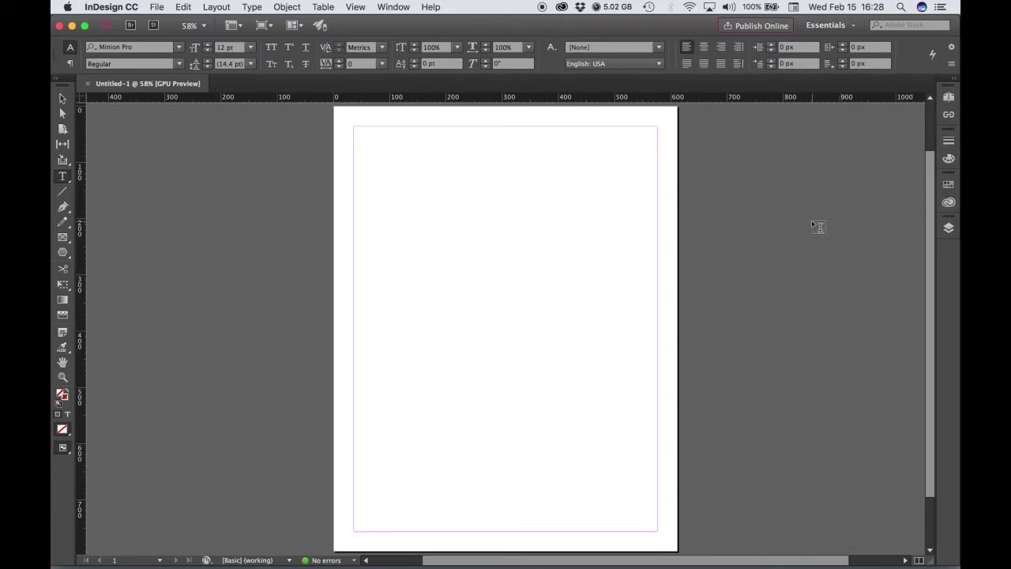
Step: Detach the Pages panel, place it beside the upper part of the page and make it taller and wider
{"action": "left_click", "coordinate": [949, 98]}
{"action": "left_click_drag", "start_coordinate": [801, 93], "coordinate": [715, 229]}
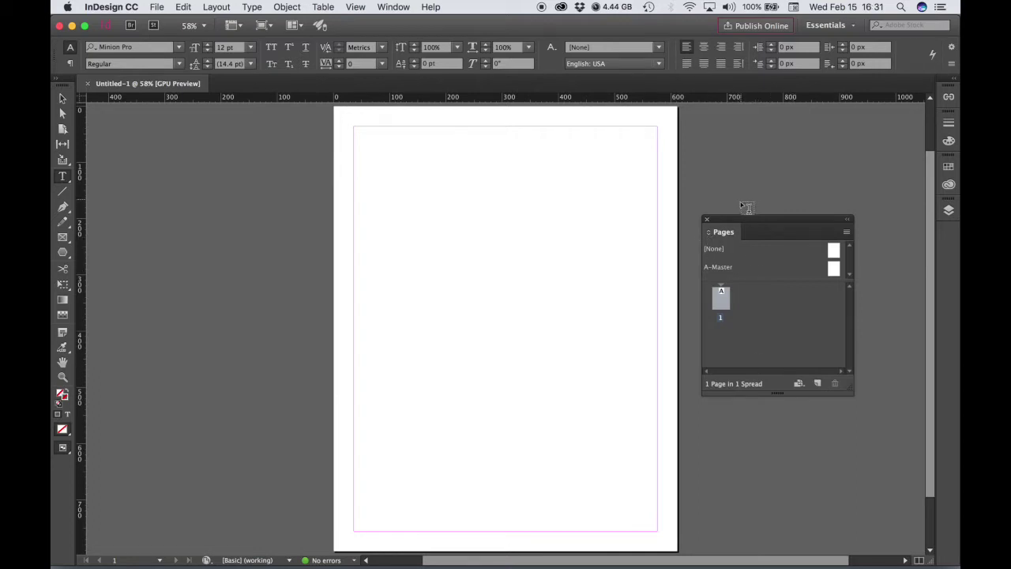
{"action": "left_click_drag", "start_coordinate": [727, 230], "coordinate": [744, 193]}
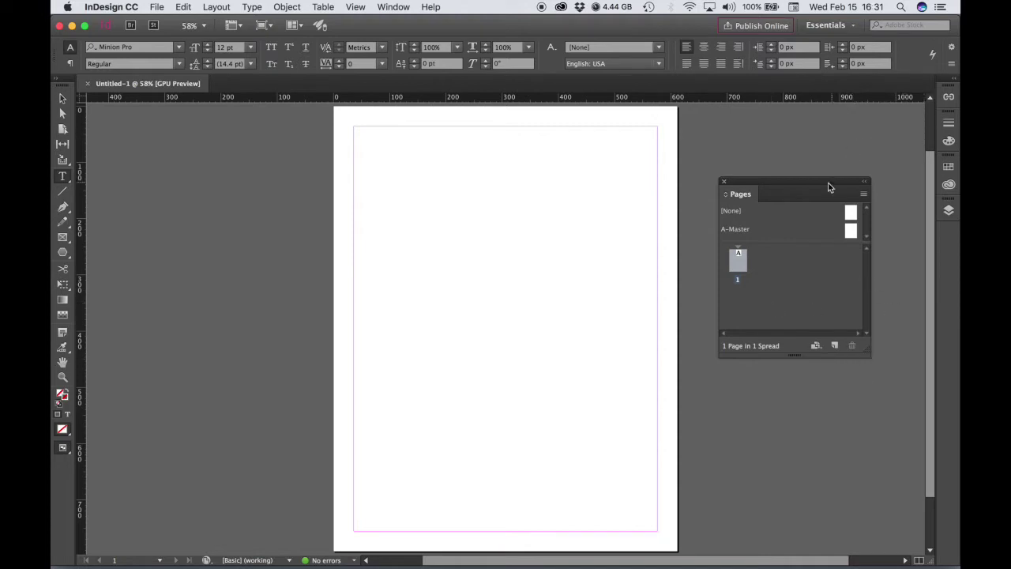
{"action": "left_click_drag", "start_coordinate": [811, 183], "coordinate": [801, 124]}
{"action": "left_click_drag", "start_coordinate": [861, 296], "coordinate": [884, 408]}
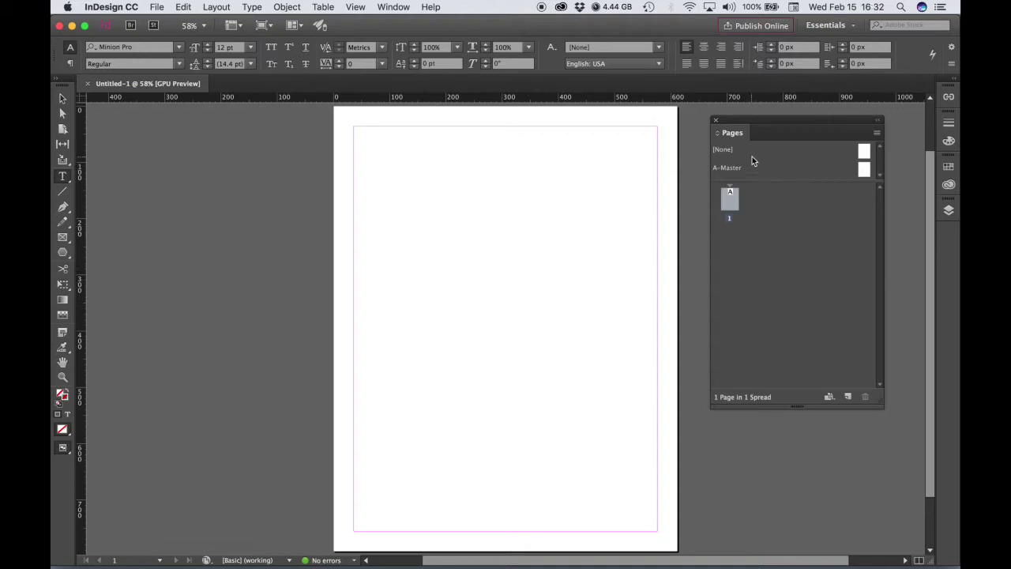
Step: Open the A-Master page and draw a square rectangle frame about 276 px per side in its upper half
{"action": "left_click", "coordinate": [730, 204]}
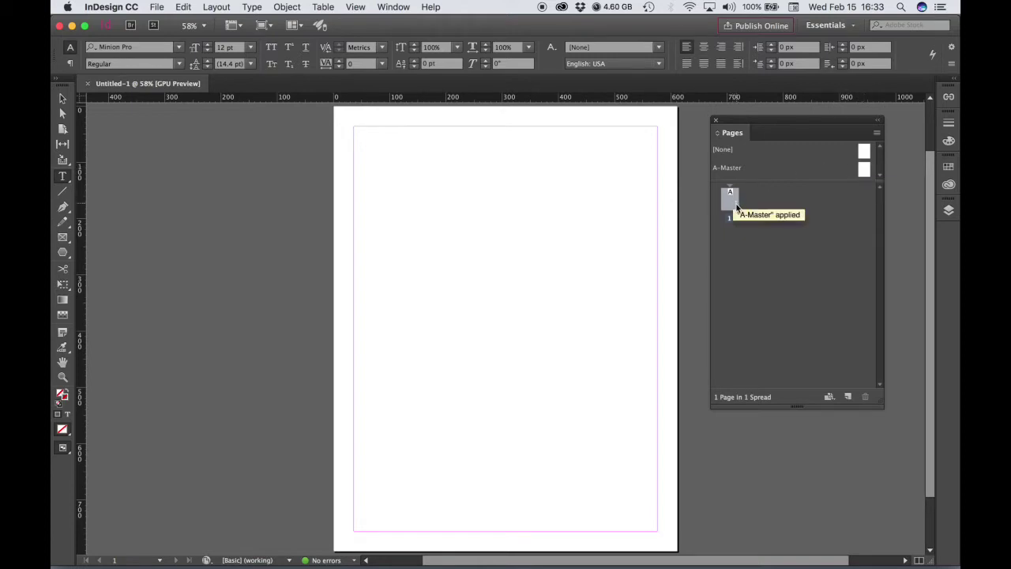
{"action": "double_click", "coordinate": [865, 171]}
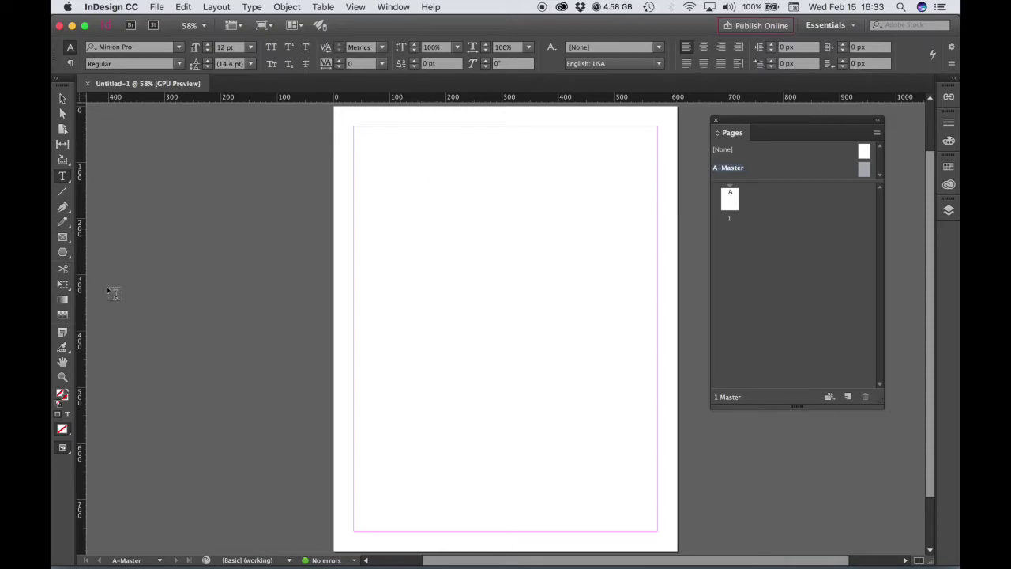
{"action": "left_click_drag", "start_coordinate": [63, 237], "coordinate": [102, 239]}
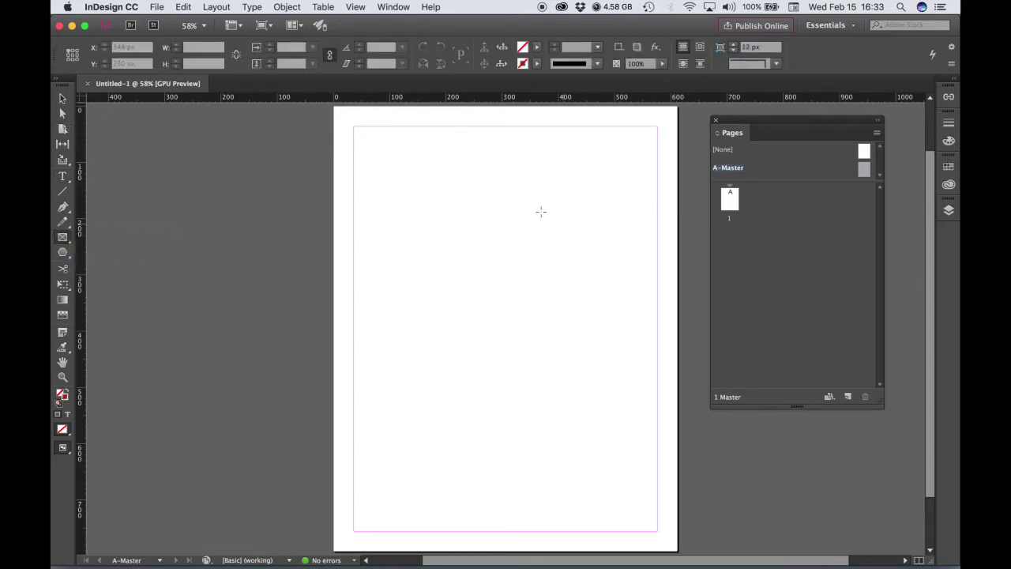
{"action": "left_click_drag", "start_coordinate": [419, 176], "coordinate": [574, 332]}
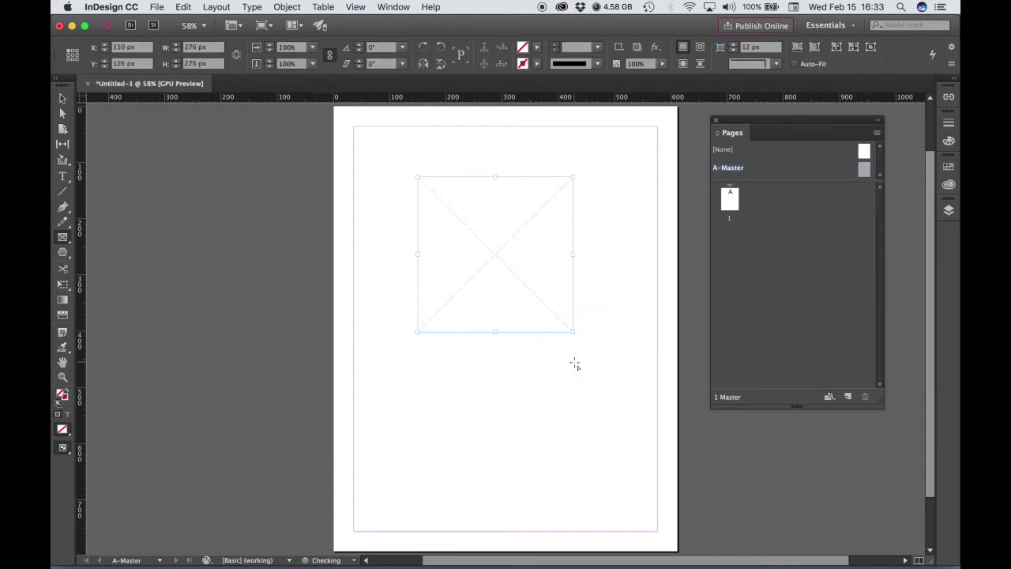
Step: Apply the [Black] swatch to the frame as its fill, with the stroke set to none
{"action": "left_click", "coordinate": [949, 167]}
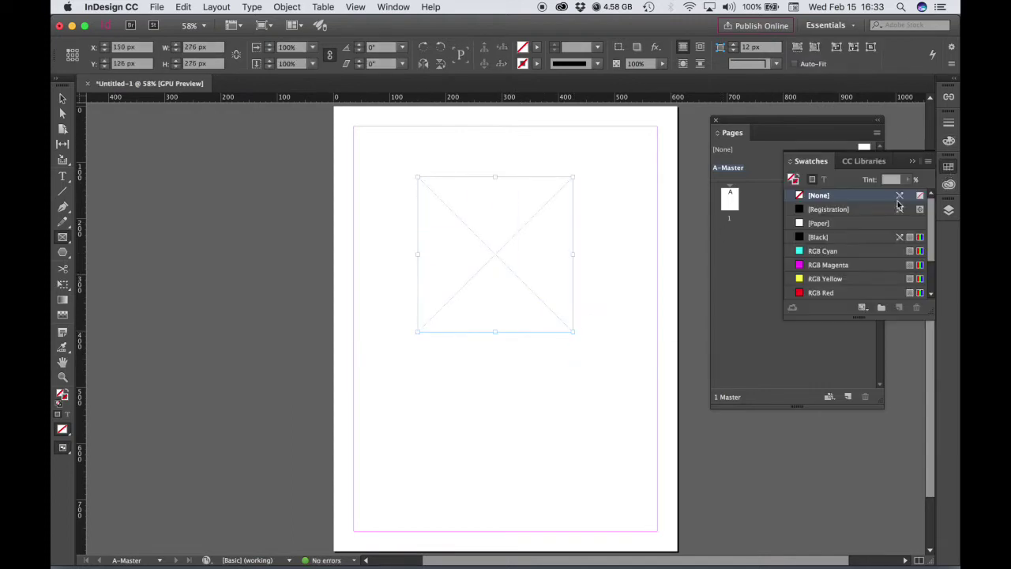
{"action": "left_click", "coordinate": [820, 237]}
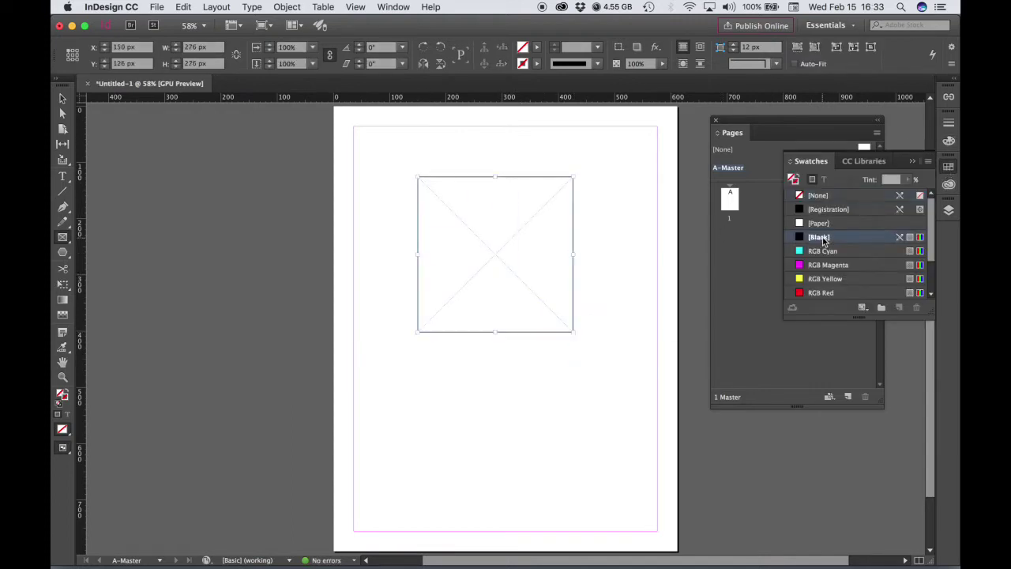
{"action": "left_click", "coordinate": [949, 168]}
{"action": "left_click", "coordinate": [950, 169]}
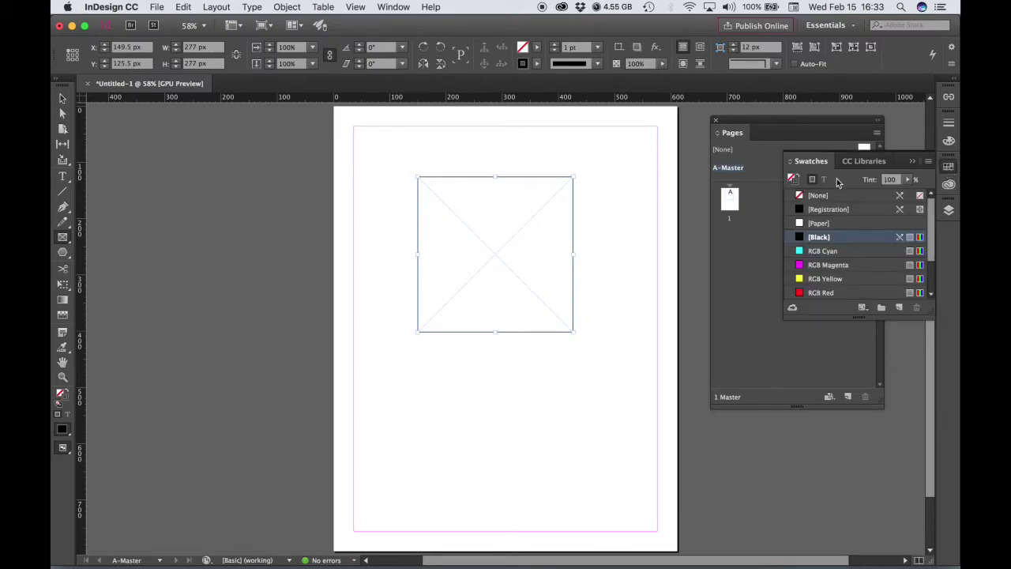
{"action": "left_click", "coordinate": [797, 179]}
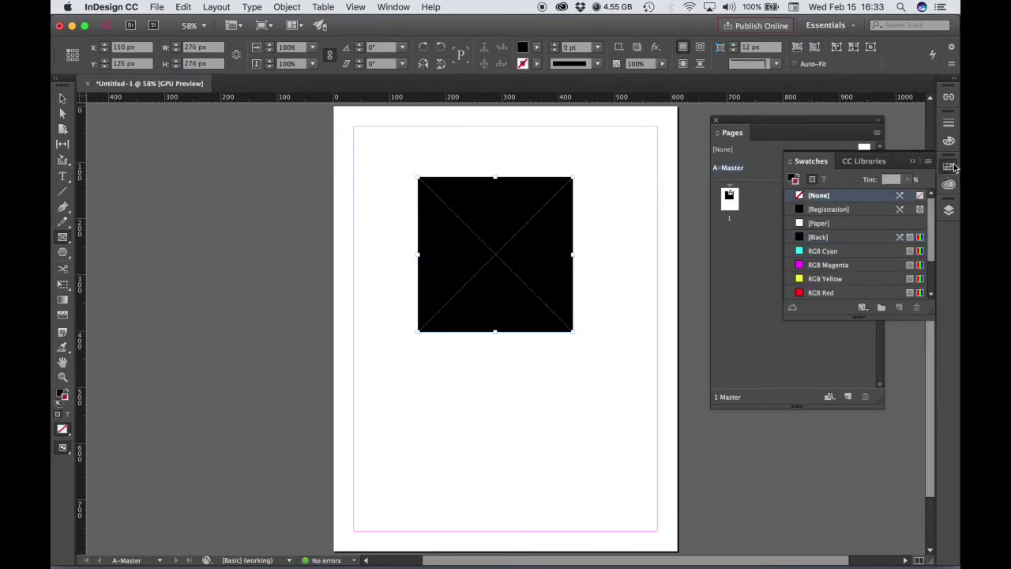
{"action": "left_click", "coordinate": [953, 168]}
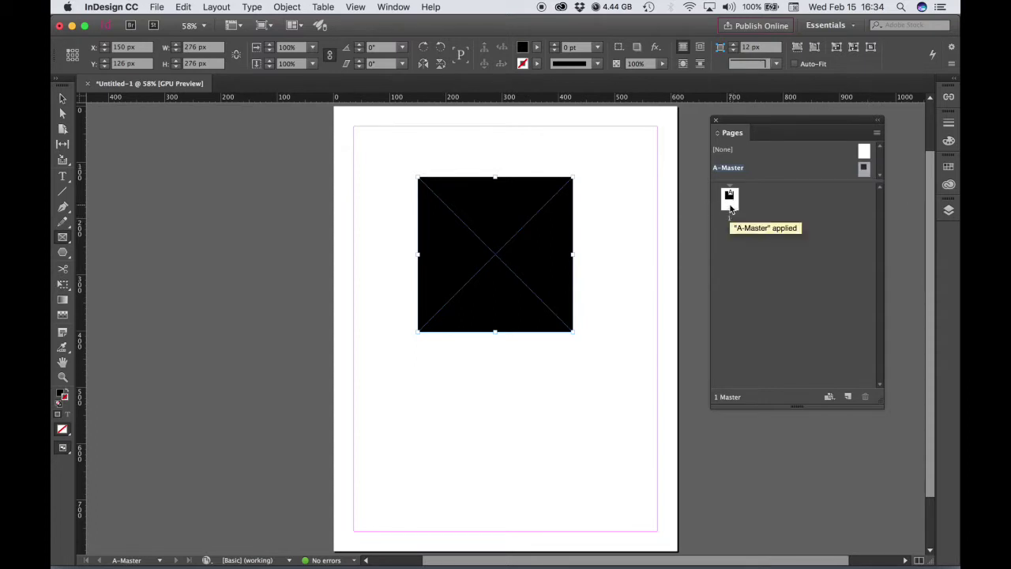
Step: Go to page 1 to view the black frame inherited from A-Master, and activate the Selection tool
{"action": "double_click", "coordinate": [729, 203]}
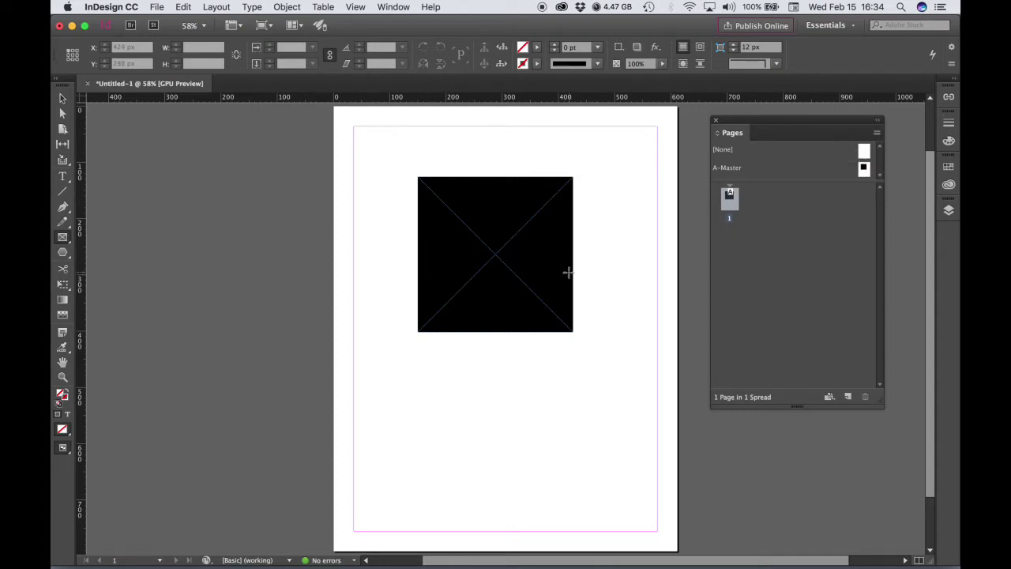
{"action": "left_click", "coordinate": [62, 98]}
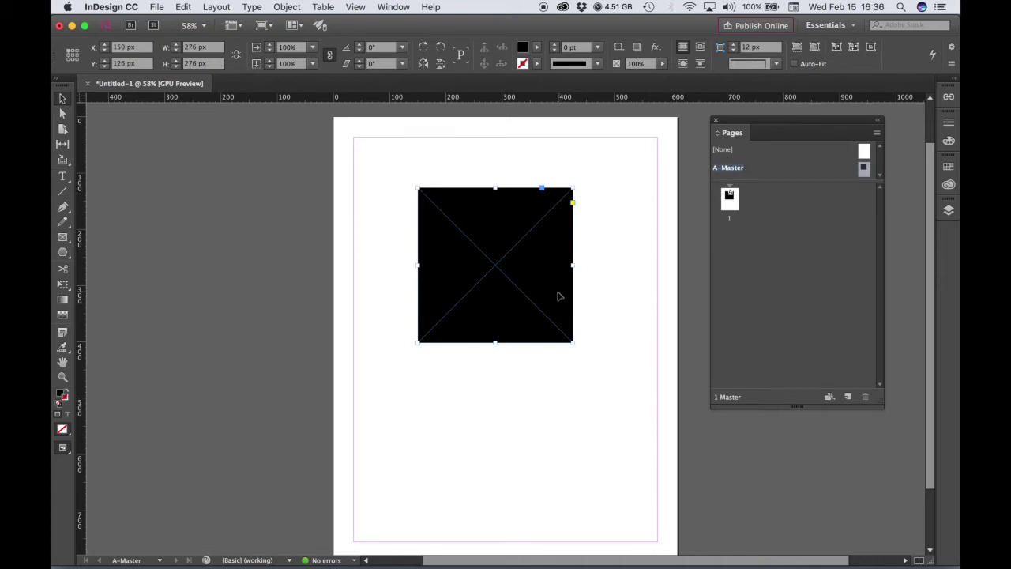
Step: Move and resize the black frame on A-Master to cover the whole page, 612 by 792 px, and deselect it
{"action": "left_click_drag", "start_coordinate": [562, 295], "coordinate": [478, 225]}
{"action": "left_click_drag", "start_coordinate": [489, 272], "coordinate": [677, 521]}
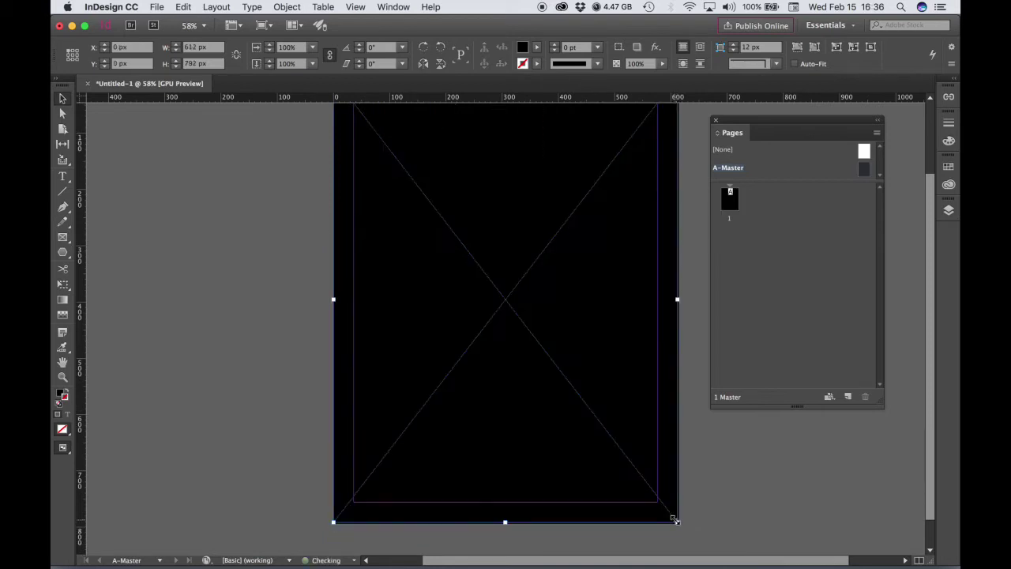
{"action": "scroll", "coordinate": [605, 224], "scroll_direction": "up", "scroll_amount": 3}
{"action": "scroll", "coordinate": [603, 221], "scroll_direction": "down", "scroll_amount": 2}
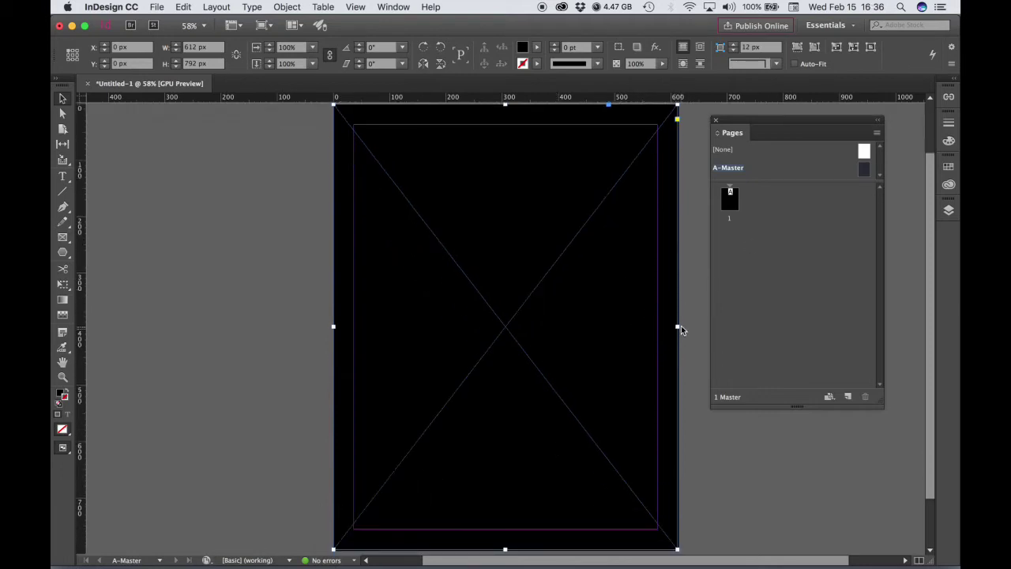
{"action": "left_click_drag", "start_coordinate": [678, 326], "coordinate": [677, 328]}
{"action": "scroll", "coordinate": [532, 277], "scroll_direction": "up", "scroll_amount": 2}
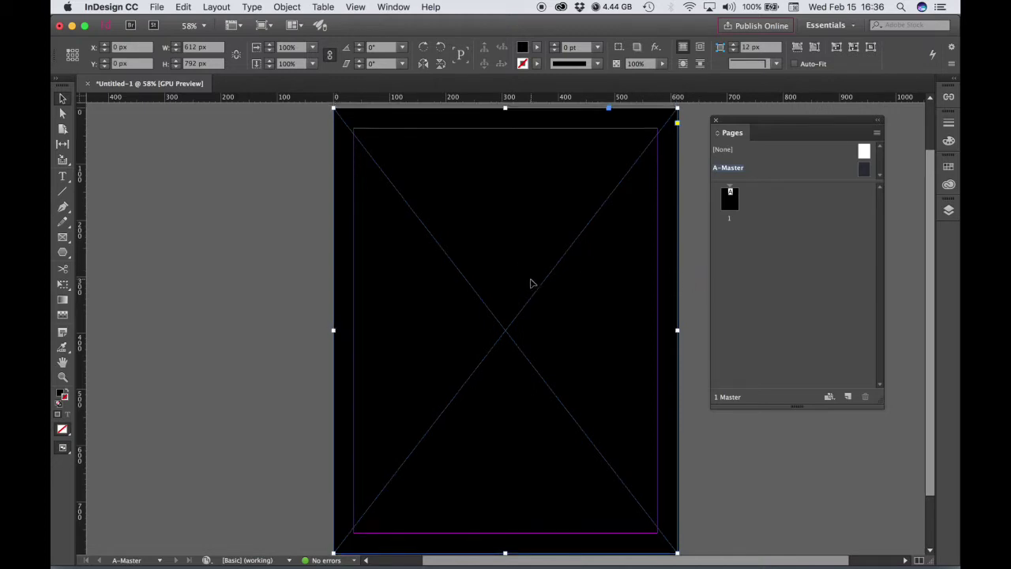
{"action": "left_click", "coordinate": [271, 264]}
{"action": "left_click", "coordinate": [571, 329]}
{"action": "left_click", "coordinate": [690, 270]}
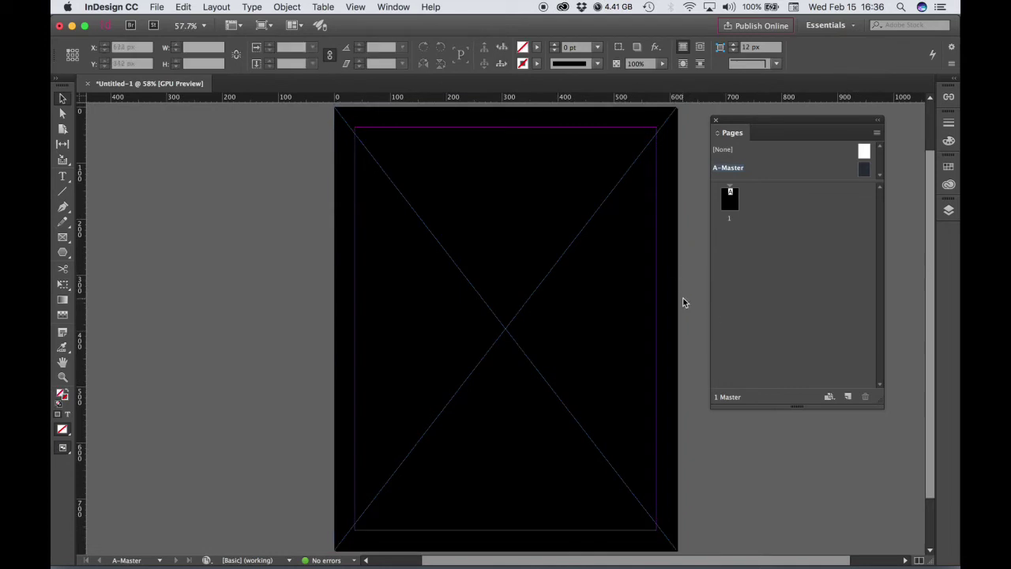
Step: Lock the full-page black frame on the A-Master page
{"action": "left_click", "coordinate": [591, 259]}
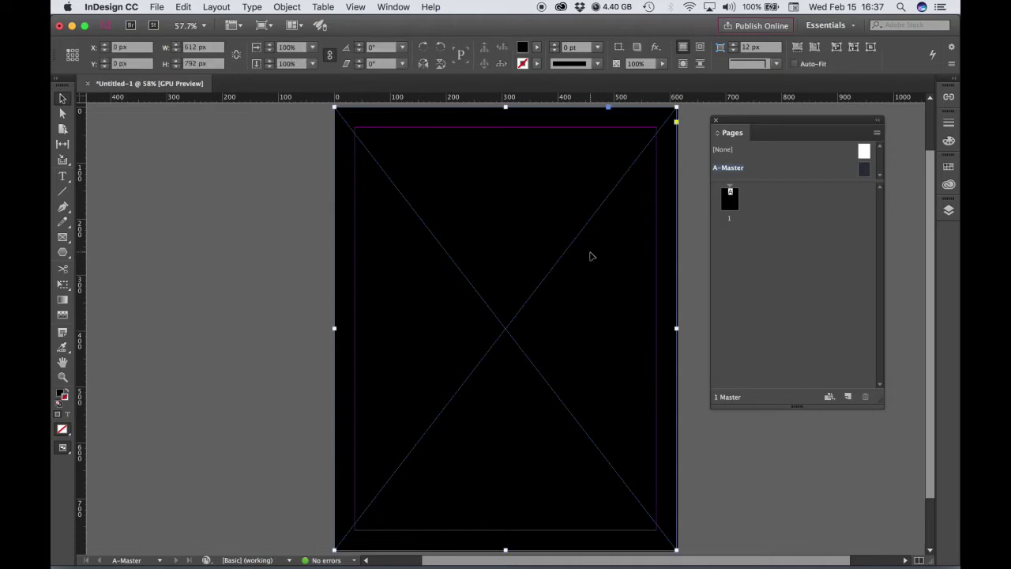
{"action": "right_click", "coordinate": [604, 251]}
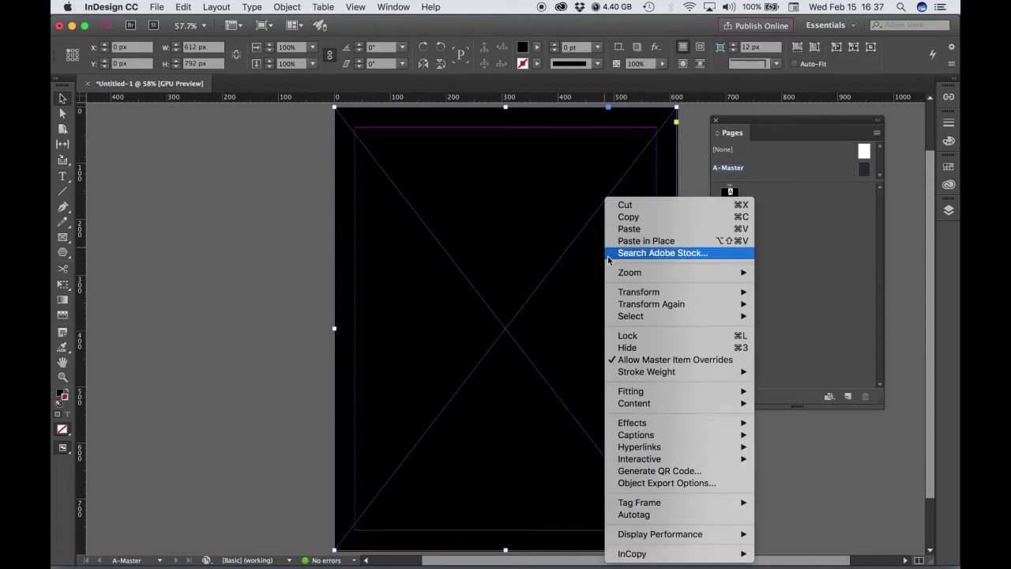
{"action": "left_click", "coordinate": [631, 337]}
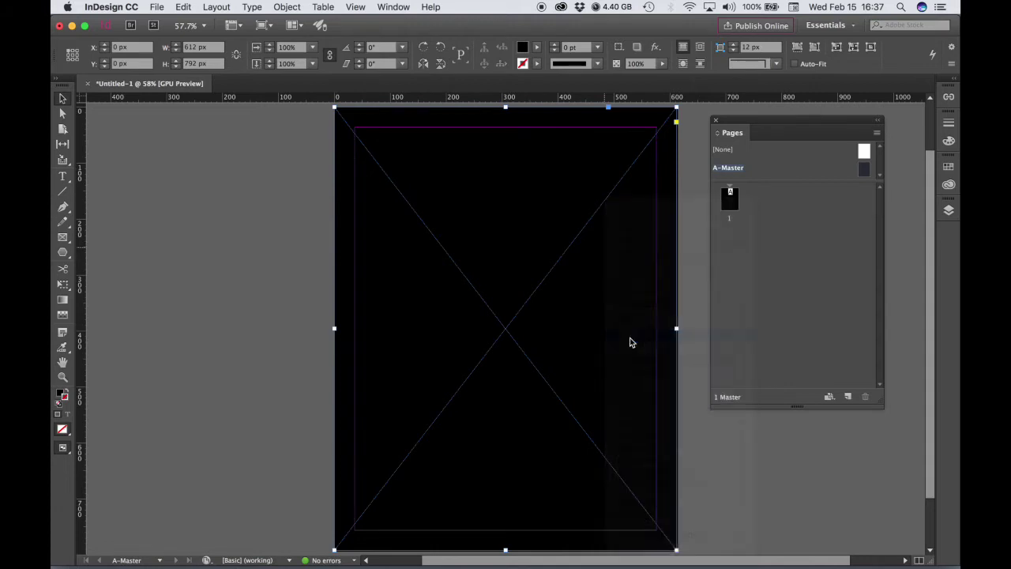
Step: Unlock the black background frame on A-Master to try moving it, undo the move, and lock the frame again
{"action": "left_click", "coordinate": [335, 126]}
{"action": "left_click_drag", "start_coordinate": [600, 214], "coordinate": [542, 260]}
{"action": "key", "text": "super+z"}
{"action": "right_click", "coordinate": [601, 217]}
{"action": "left_click", "coordinate": [631, 339]}
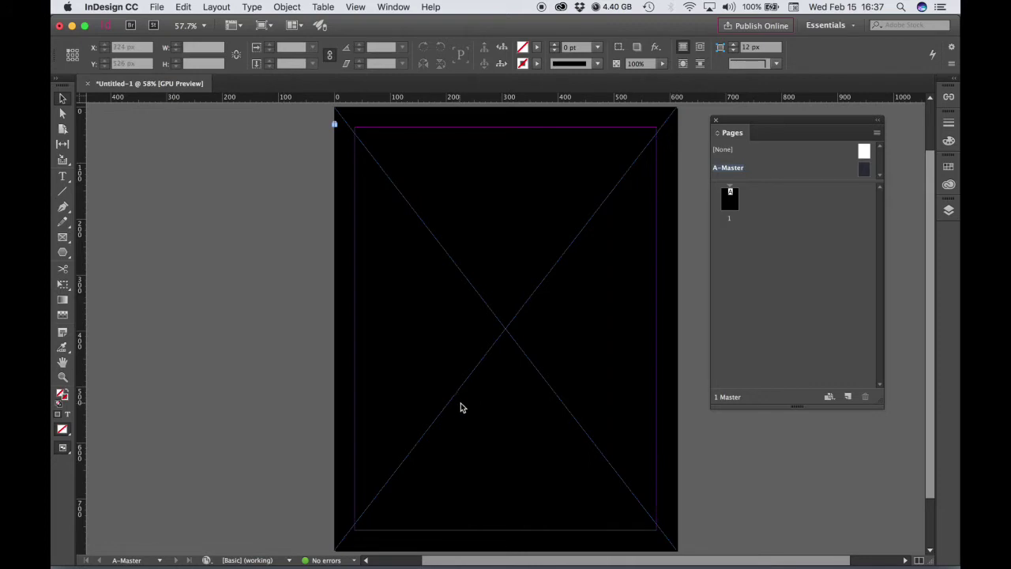
Step: Draw a text frame about 44 by 21 px below the bottom margin, near the horizontal centre of A-Master
{"action": "scroll", "coordinate": [500, 359], "scroll_direction": "down", "scroll_amount": 2}
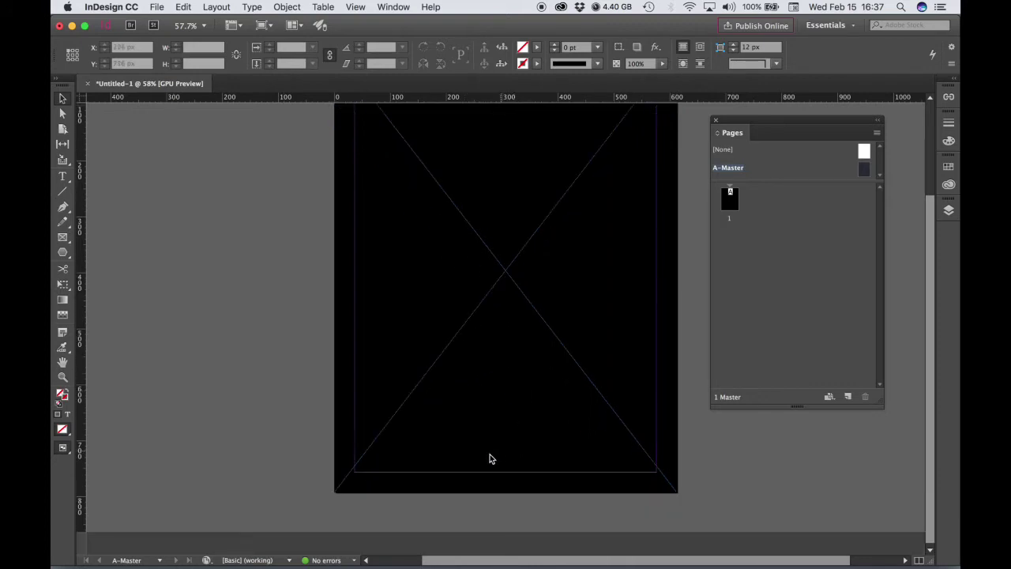
{"action": "left_click", "coordinate": [63, 377]}
{"action": "left_click_drag", "start_coordinate": [536, 454], "coordinate": [492, 422]}
{"action": "left_click", "coordinate": [63, 181]}
{"action": "left_click_drag", "start_coordinate": [436, 411], "coordinate": [489, 436]}
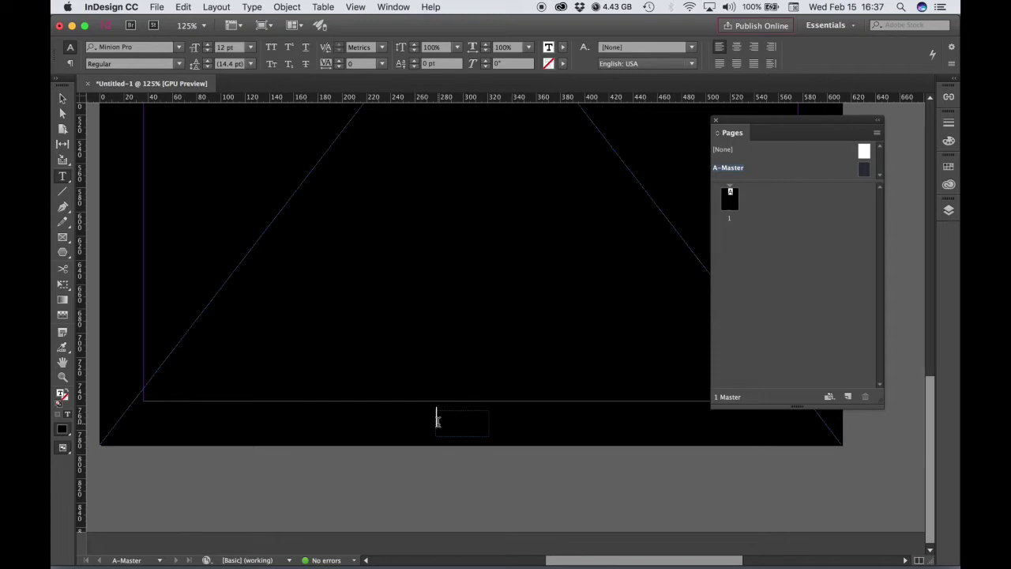
Step: Insert a Current Page Number marker into the small text frame
{"action": "left_click", "coordinate": [253, 6]}
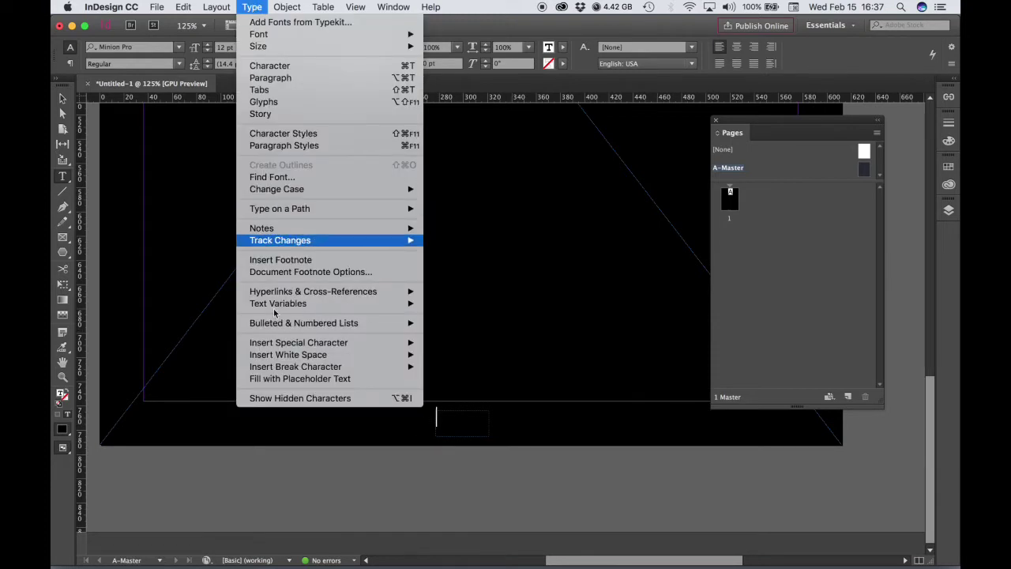
{"action": "mouse_move", "coordinate": [278, 346]}
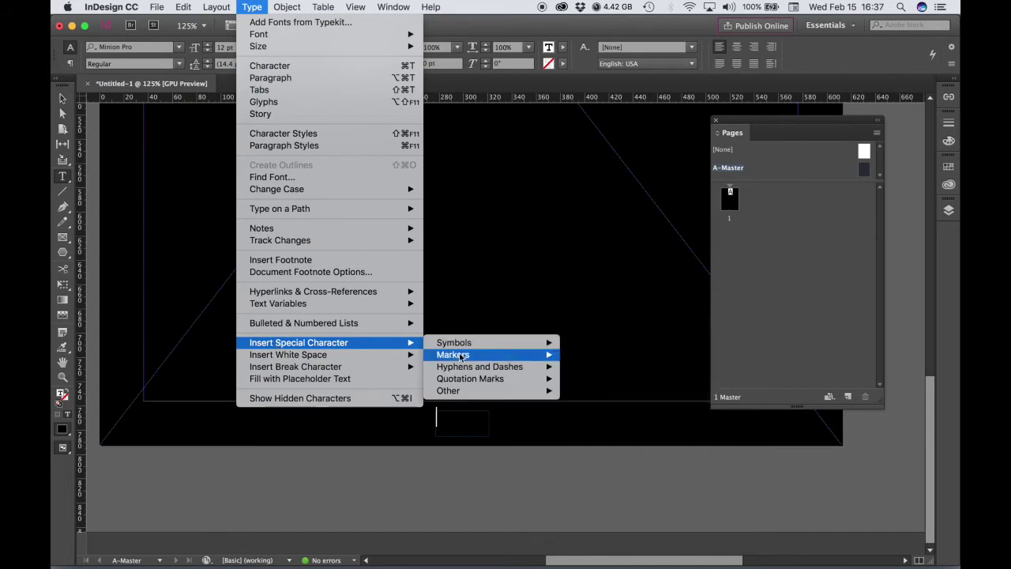
{"action": "mouse_move", "coordinate": [462, 357]}
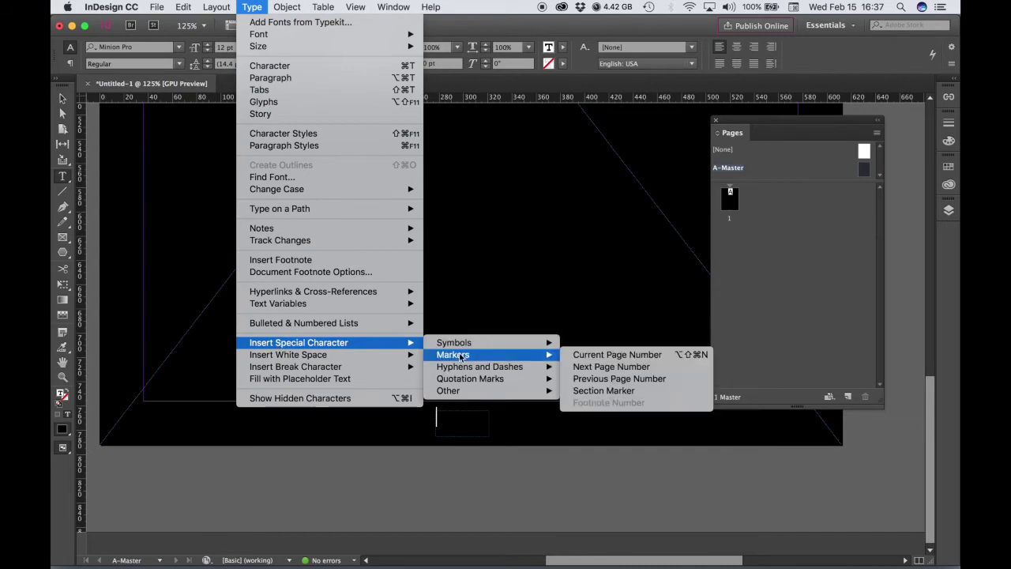
{"action": "left_click", "coordinate": [624, 358]}
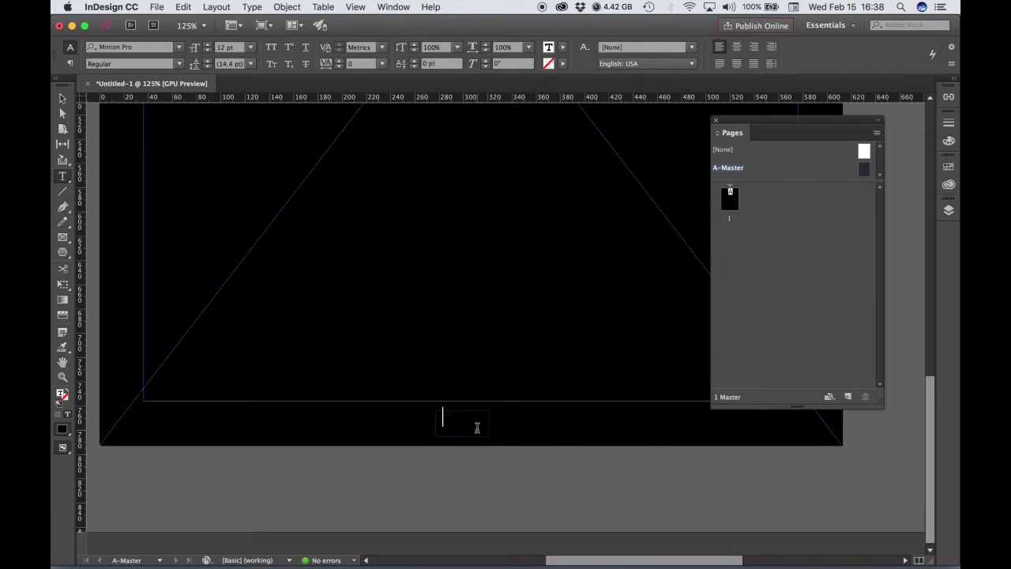
Step: Colour the page number marker [Paper], align it to the centre of its frame, and deselect the frame
{"action": "key", "text": "super"}
{"action": "key", "text": "super+a"}
{"action": "left_click", "coordinate": [565, 47]}
{"action": "left_click", "coordinate": [452, 109]}
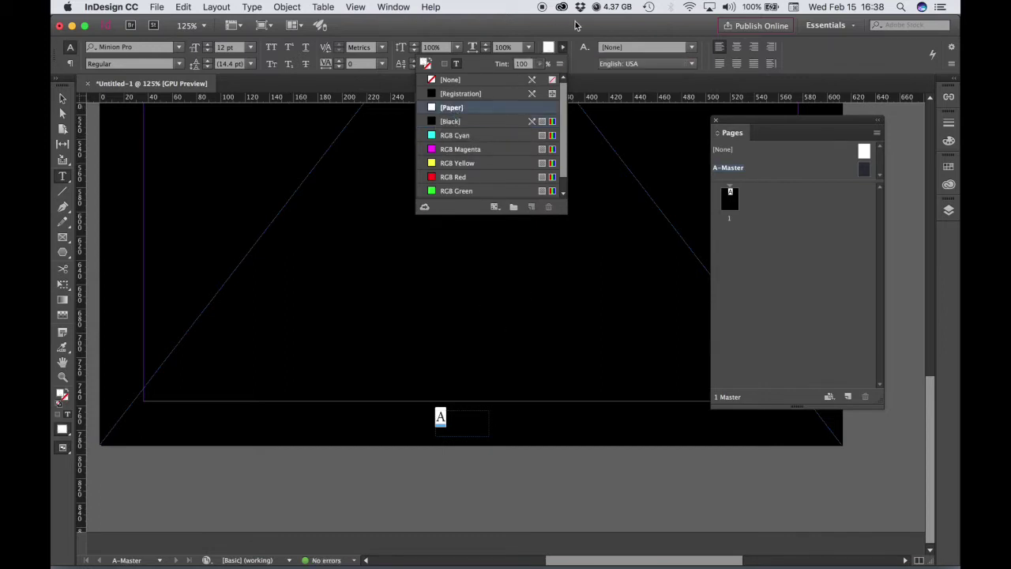
{"action": "left_click", "coordinate": [736, 47]}
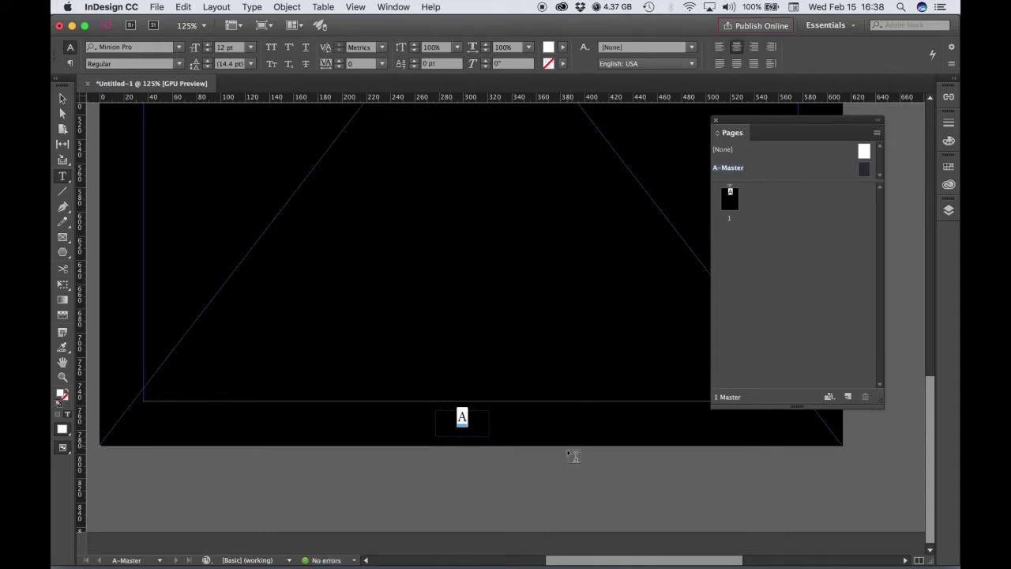
{"action": "scroll", "coordinate": [528, 384], "scroll_direction": "up", "scroll_amount": 3}
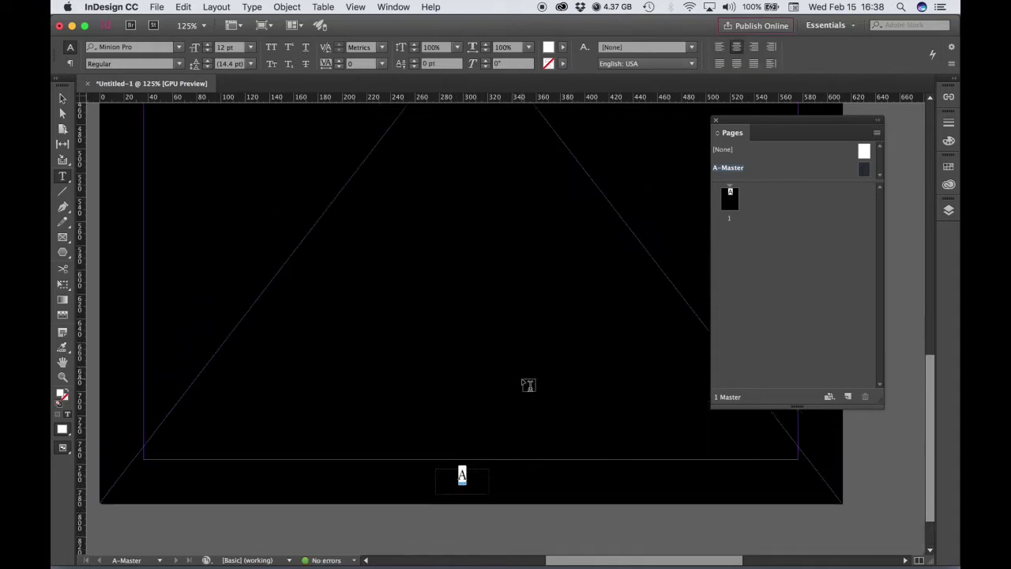
{"action": "left_click", "coordinate": [63, 98]}
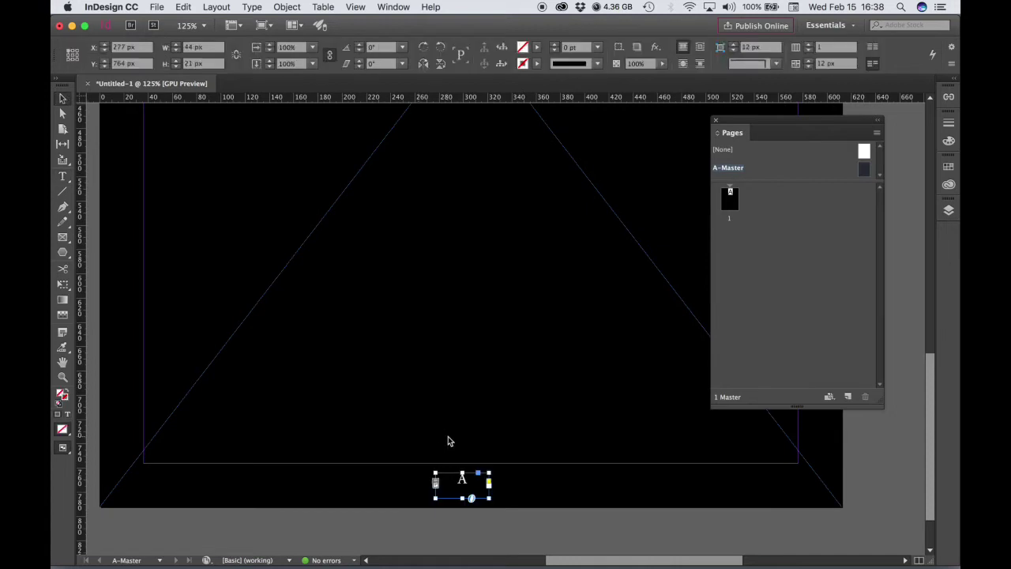
{"action": "left_click", "coordinate": [543, 522]}
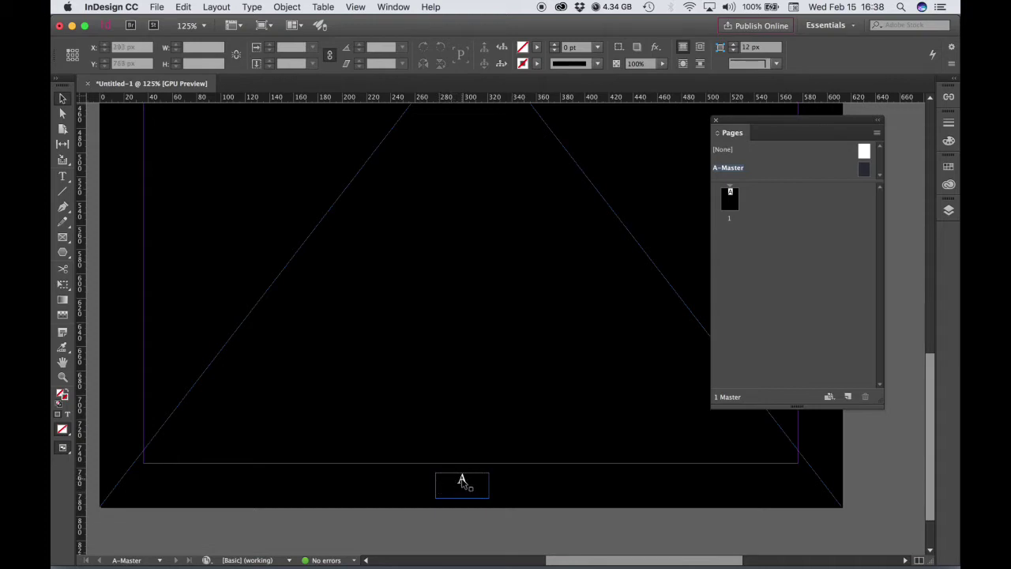
Step: Go to page 1 to check the page number inherited from A-Master
{"action": "double_click", "coordinate": [729, 208]}
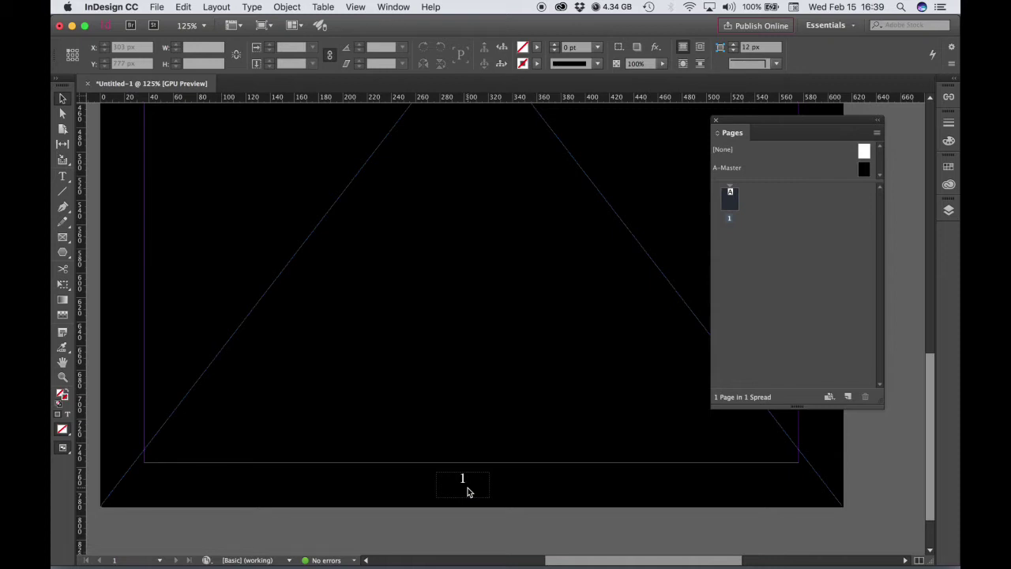
{"action": "scroll", "coordinate": [419, 370], "scroll_direction": "up", "scroll_amount": 2}
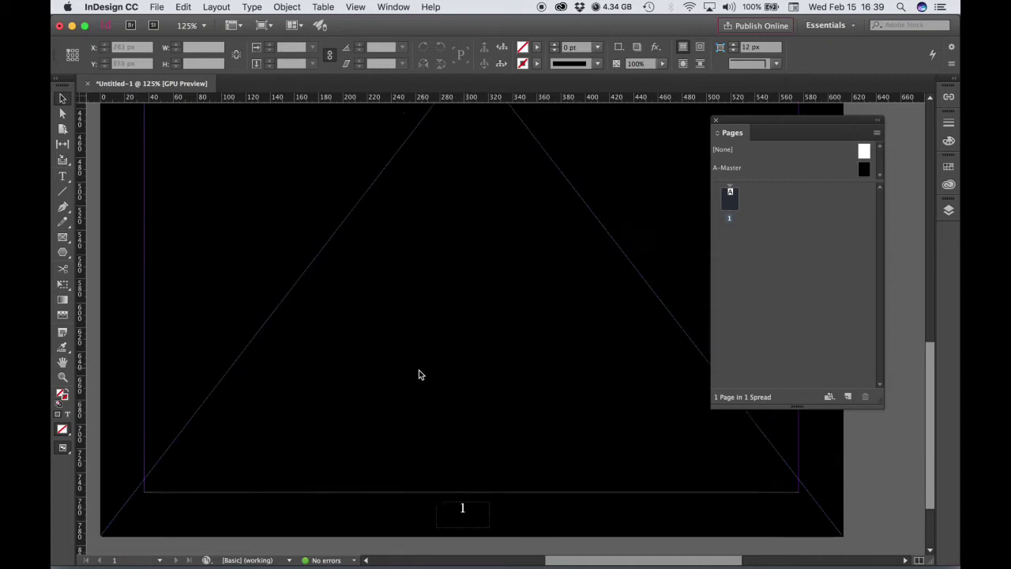
{"action": "left_click", "coordinate": [461, 360], "text": "alt"}
{"action": "left_click", "coordinate": [546, 335], "text": "alt"}
{"action": "scroll", "coordinate": [487, 334], "scroll_direction": "right", "scroll_amount": 2}
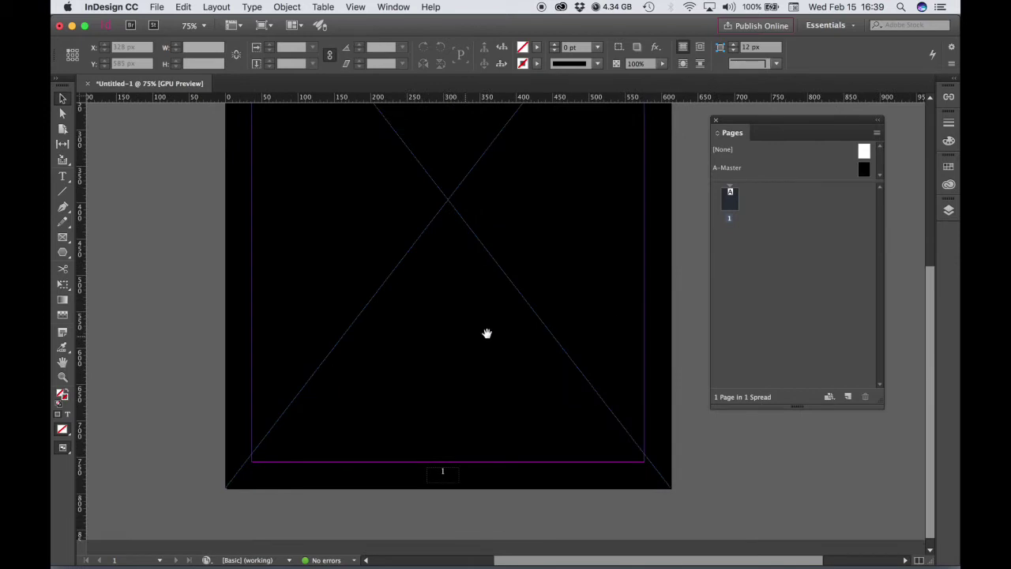
Step: On A-Master, draw a text frame about 540 by 254 px between the side margins in the lower half and fill it with placeholder text
{"action": "double_click", "coordinate": [864, 169]}
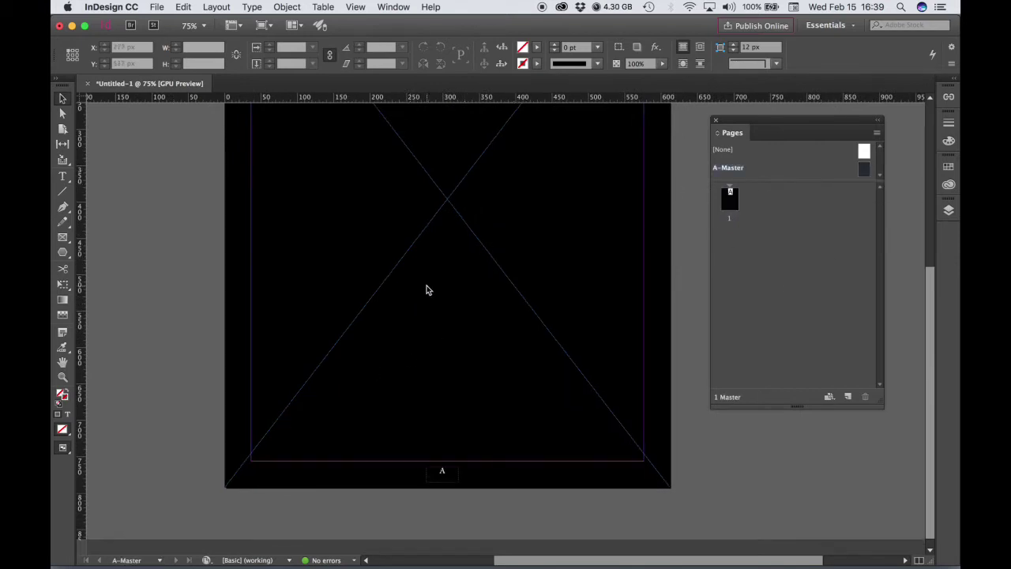
{"action": "scroll", "coordinate": [426, 294], "scroll_direction": "up", "scroll_amount": 1}
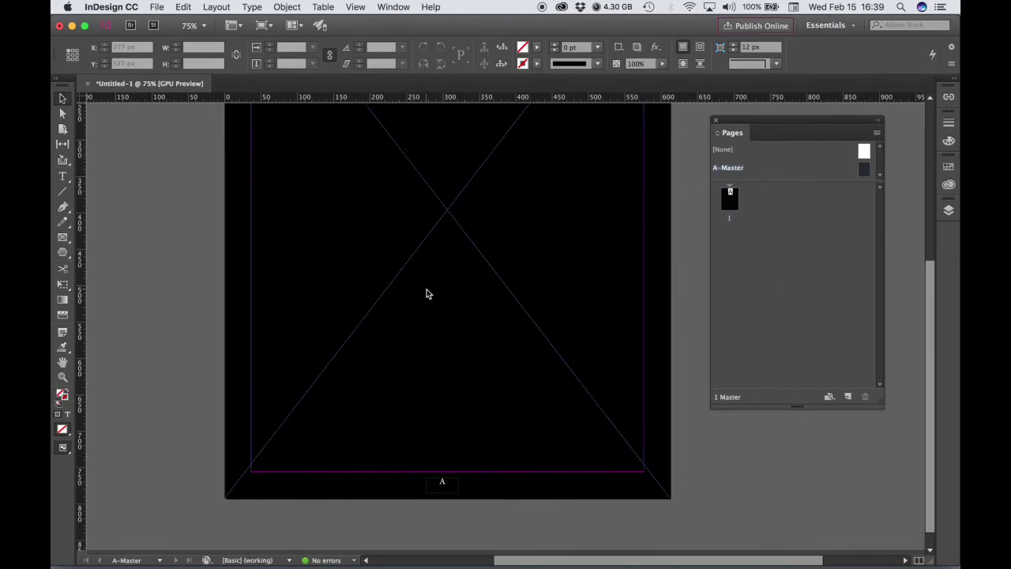
{"action": "left_click", "coordinate": [62, 176]}
{"action": "left_click_drag", "start_coordinate": [253, 267], "coordinate": [648, 452]}
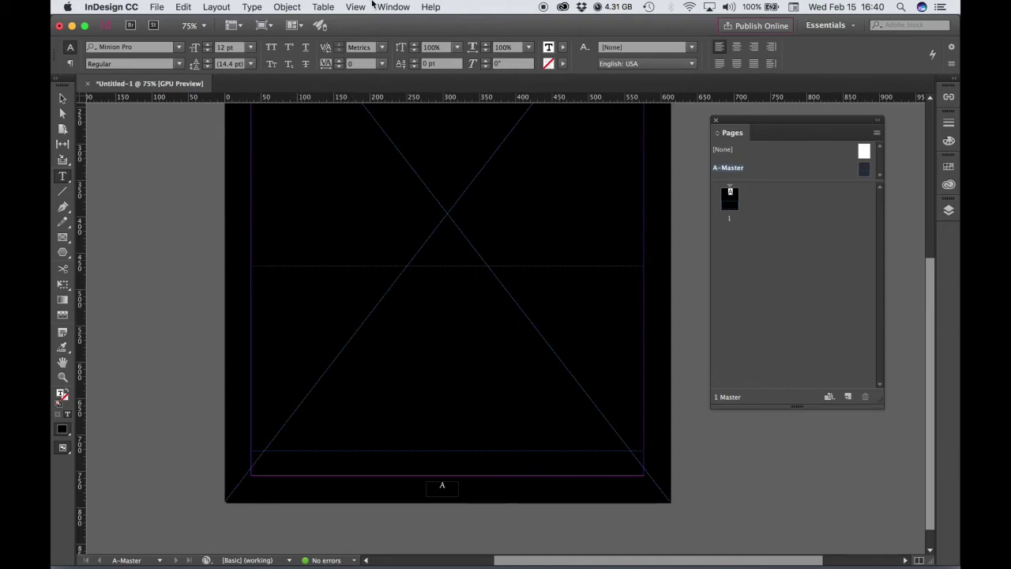
{"action": "left_click", "coordinate": [253, 7]}
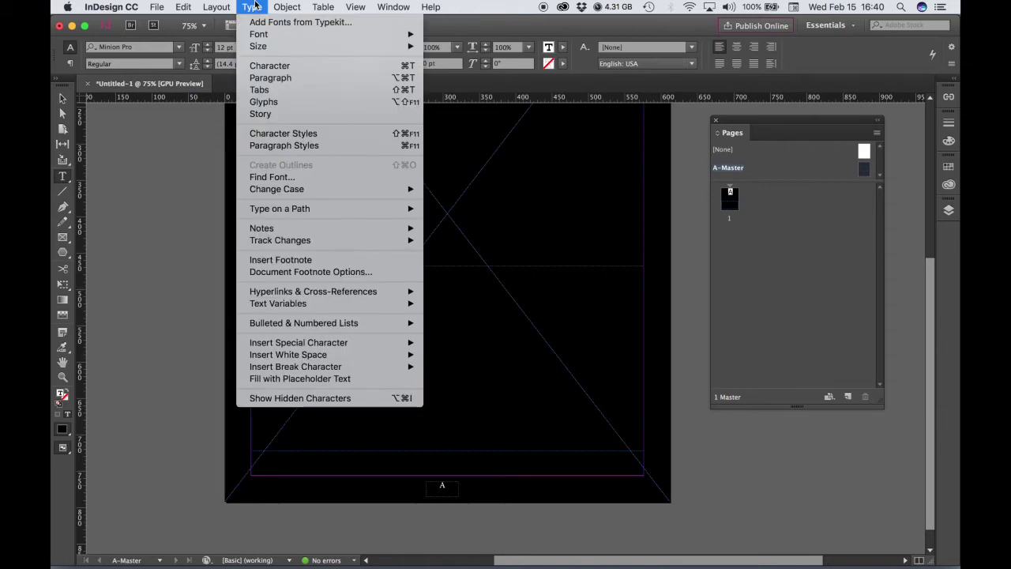
{"action": "left_click", "coordinate": [277, 380]}
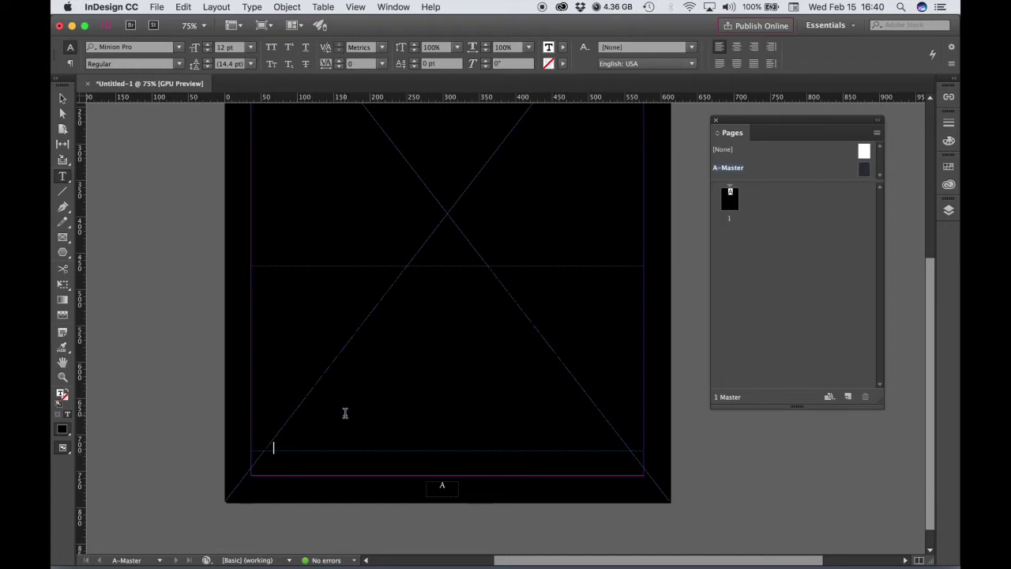
Step: Colour all the placeholder text [Paper] and extend its frame down to the bottom margin, making it 288 px high
{"action": "key", "text": "super"}
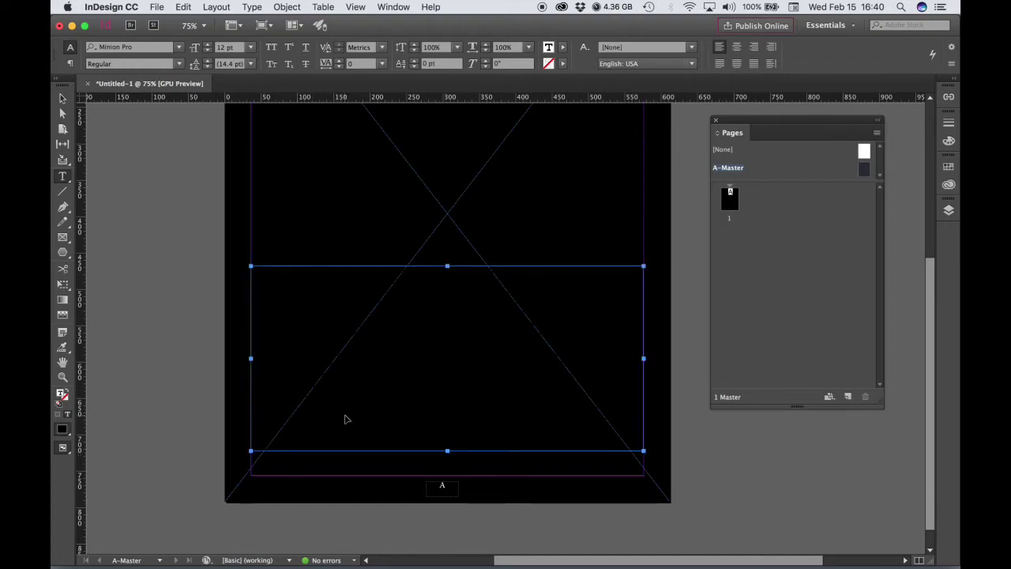
{"action": "key", "text": "super+a"}
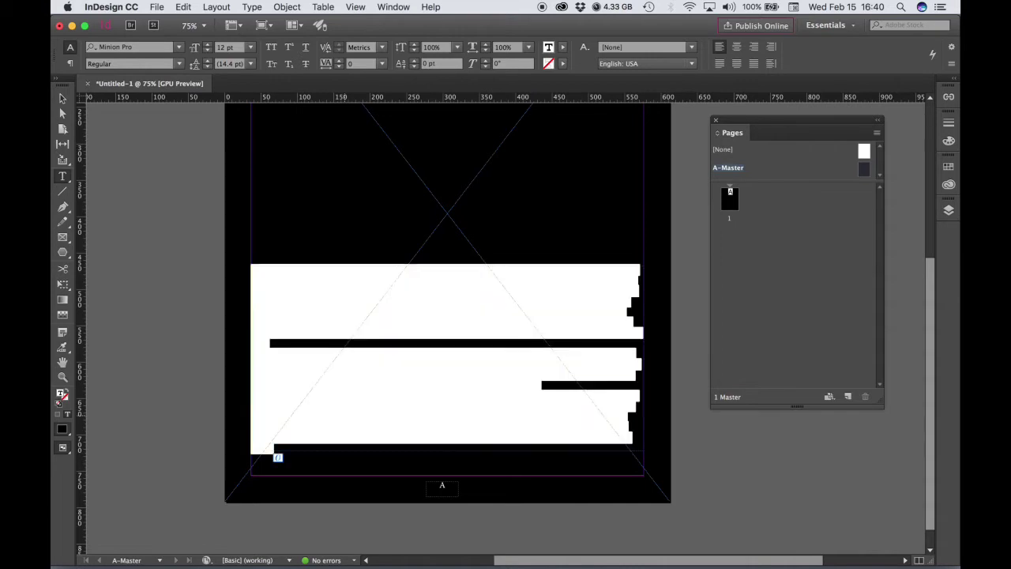
{"action": "left_click", "coordinate": [564, 48]}
{"action": "left_click", "coordinate": [454, 107]}
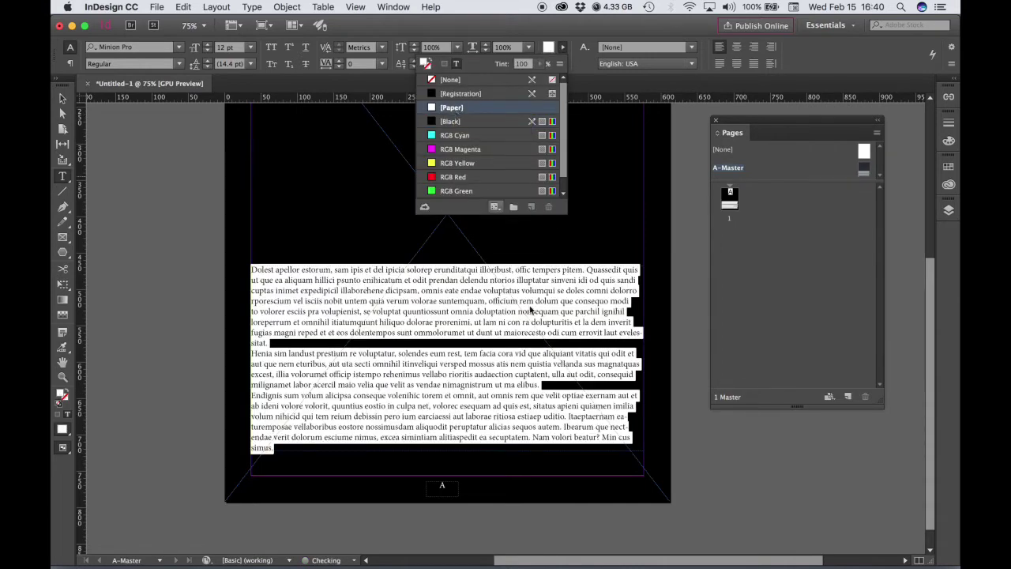
{"action": "left_click", "coordinate": [534, 32]}
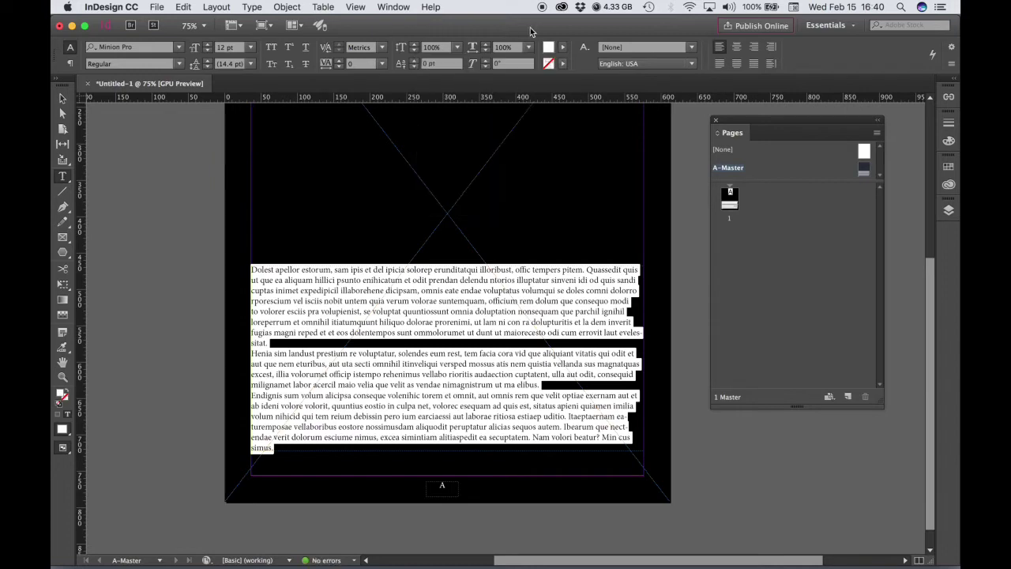
{"action": "left_click", "coordinate": [64, 101]}
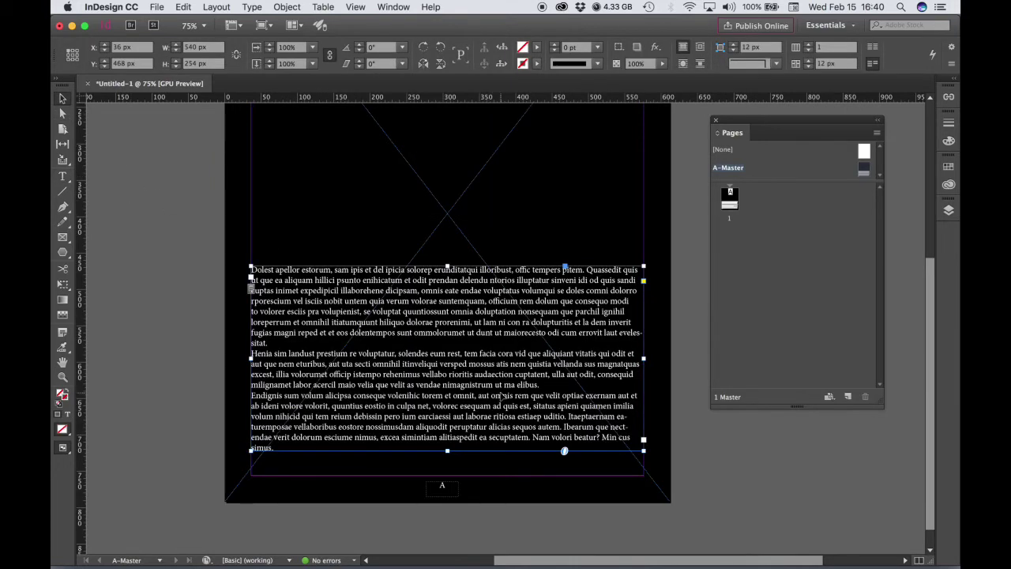
{"action": "left_click_drag", "start_coordinate": [447, 450], "coordinate": [445, 475]}
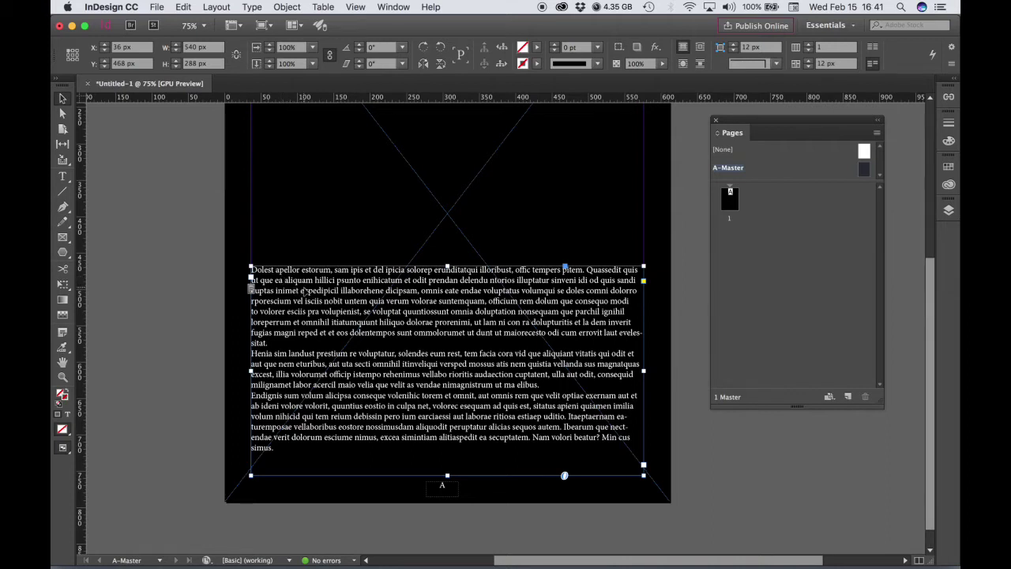
Step: Set the number of columns to 3 in the placeholder text frame's Text Frame Options, with the dialog moved beside the page
{"action": "right_click", "coordinate": [305, 292]}
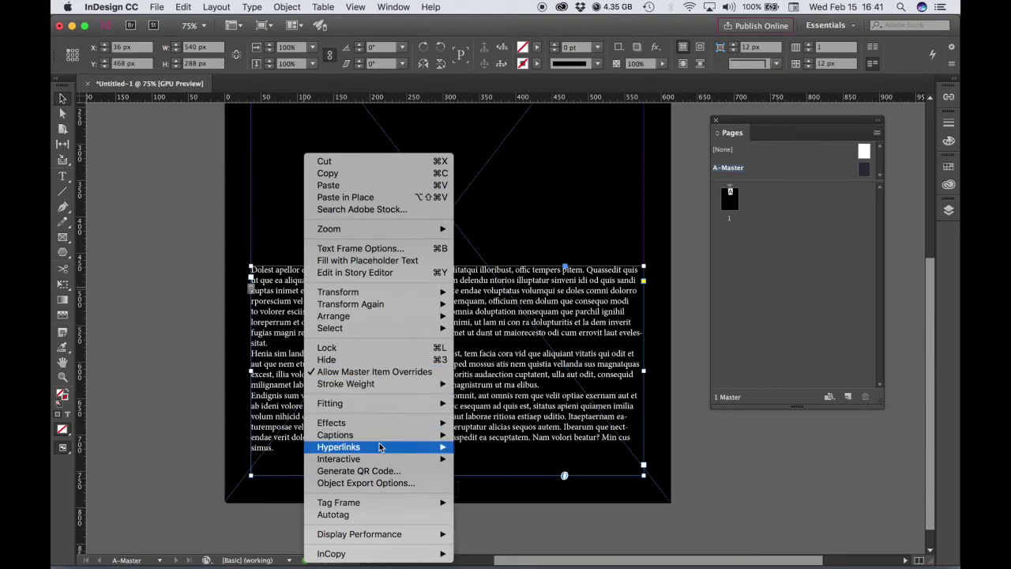
{"action": "mouse_move", "coordinate": [379, 447]}
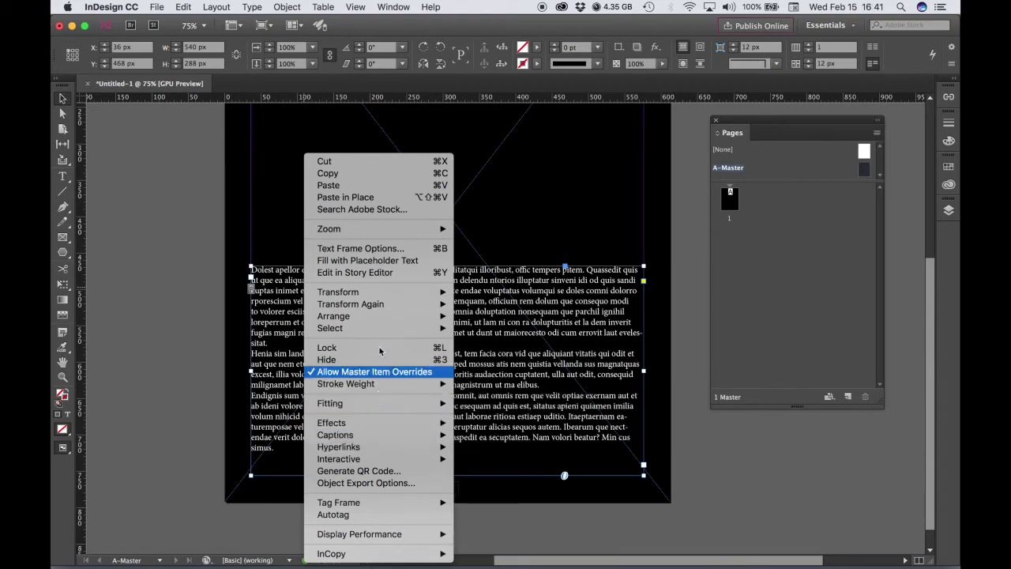
{"action": "left_click", "coordinate": [375, 250]}
{"action": "left_click_drag", "start_coordinate": [716, 170], "coordinate": [756, 151]}
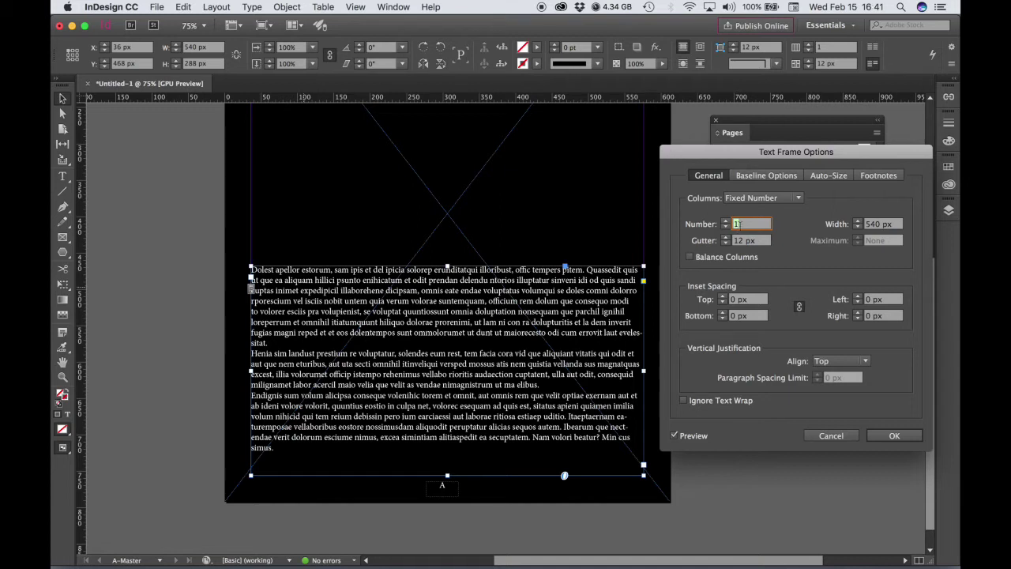
{"action": "type", "text": "1"}
{"action": "type", "text": "3"}
{"action": "key", "text": "Tab"}
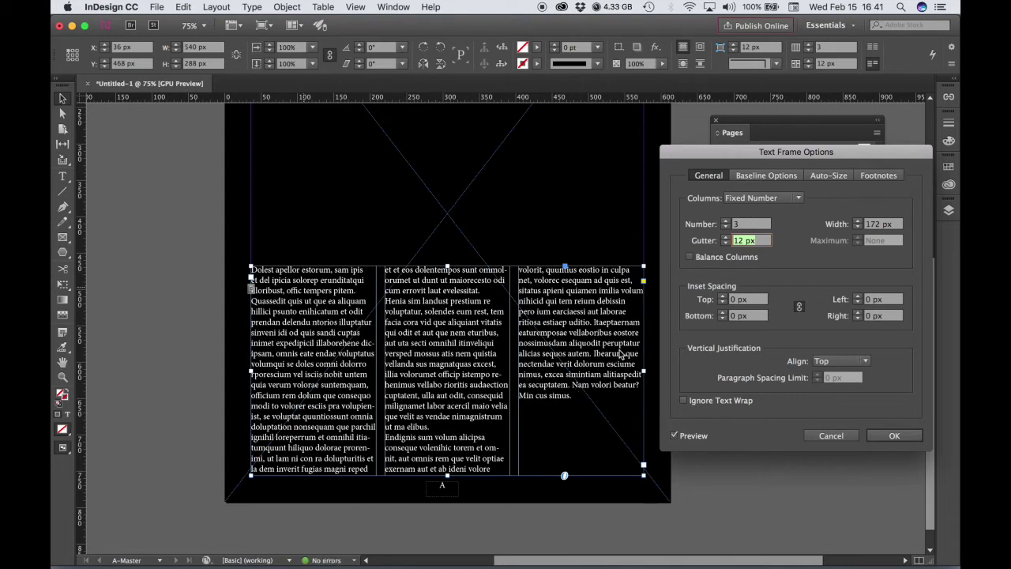
Step: Try widening the gutter between the three text columns to 25 px
{"action": "left_click", "coordinate": [726, 237]}
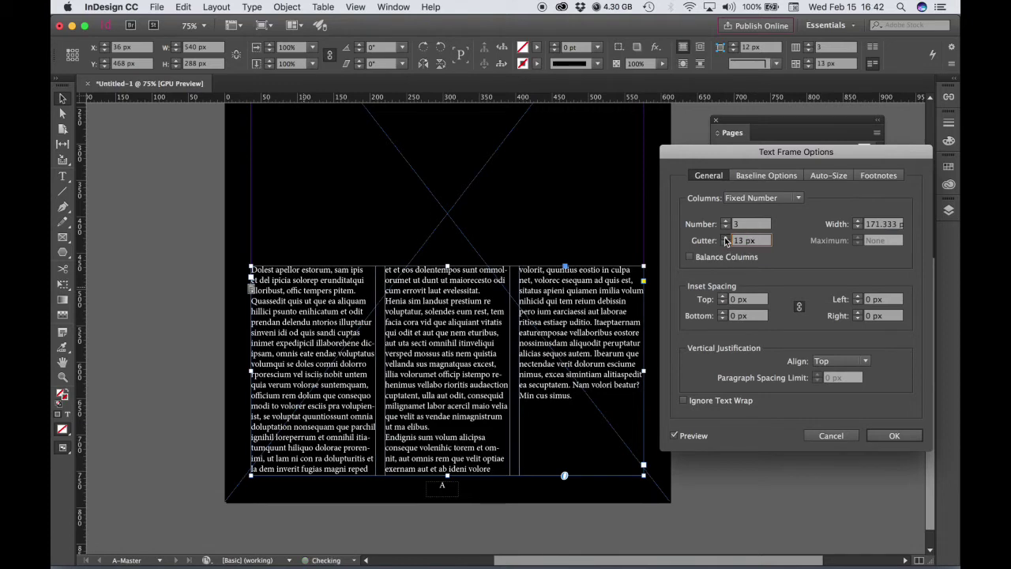
{"action": "left_click", "coordinate": [725, 238]}
{"action": "left_click", "coordinate": [726, 237]}
{"action": "left_click", "coordinate": [726, 238]}
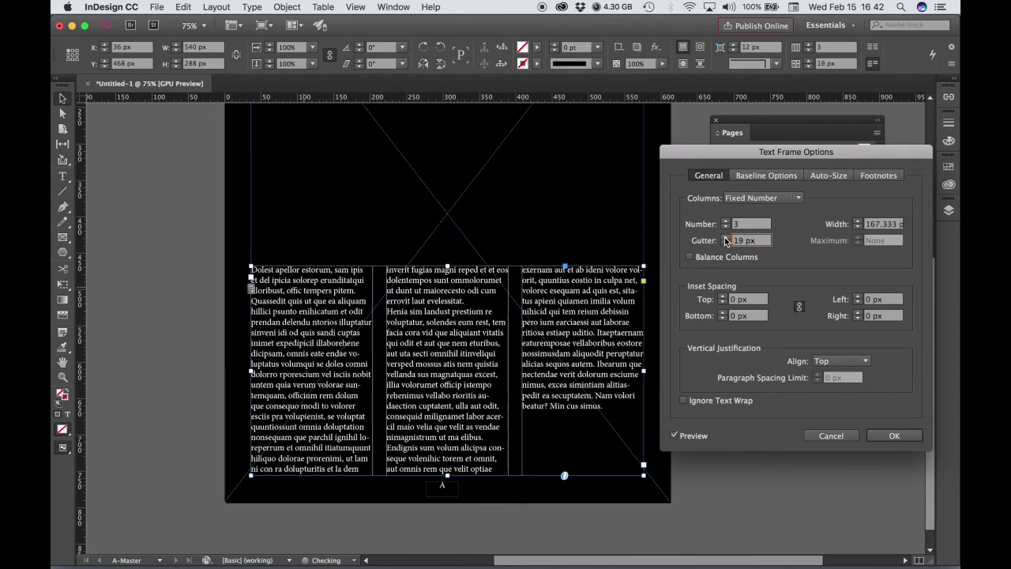
{"action": "left_click", "coordinate": [725, 237]}
{"action": "left_click", "coordinate": [725, 237]}
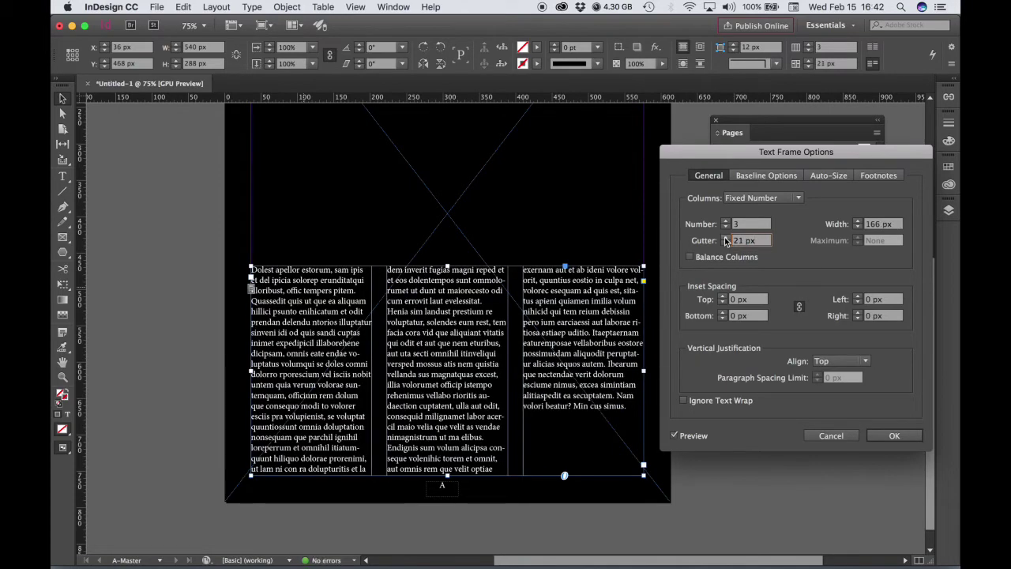
{"action": "left_click", "coordinate": [725, 238]}
{"action": "left_click", "coordinate": [726, 238]}
{"action": "left_click", "coordinate": [725, 238]}
{"action": "left_click", "coordinate": [725, 238]}
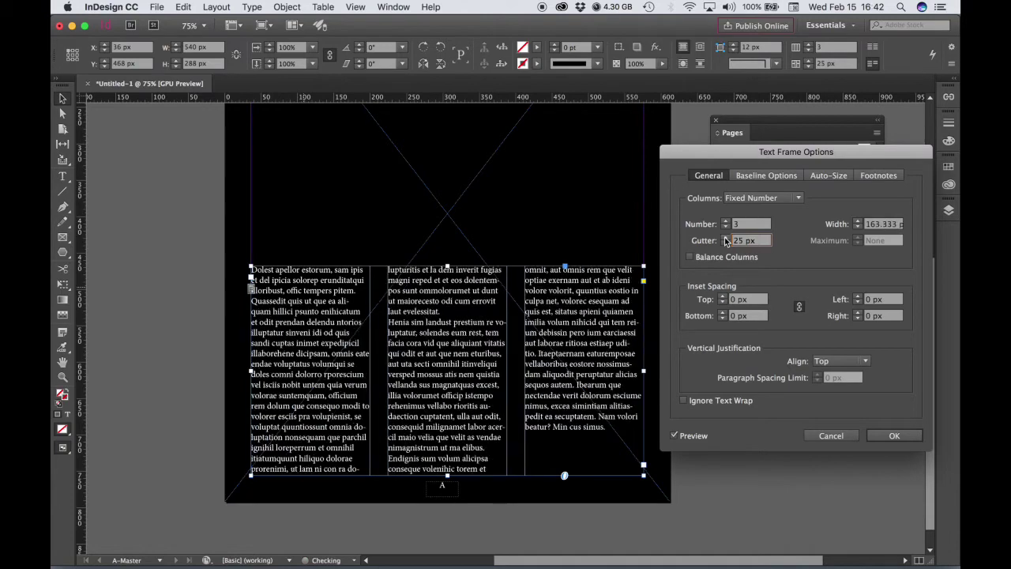
Step: Reduce the column gutter to 12 px again
{"action": "left_click", "coordinate": [726, 244]}
{"action": "left_click", "coordinate": [725, 243]}
{"action": "left_click", "coordinate": [726, 243]}
{"action": "left_click", "coordinate": [726, 243]}
{"action": "left_click", "coordinate": [725, 243]}
{"action": "left_click", "coordinate": [725, 243]}
{"action": "left_click", "coordinate": [725, 243]}
{"action": "left_click", "coordinate": [725, 243]}
{"action": "left_click", "coordinate": [726, 243]}
{"action": "left_click", "coordinate": [726, 243]}
{"action": "left_click", "coordinate": [726, 243]}
{"action": "left_click", "coordinate": [725, 243]}
{"action": "left_click", "coordinate": [726, 243]}
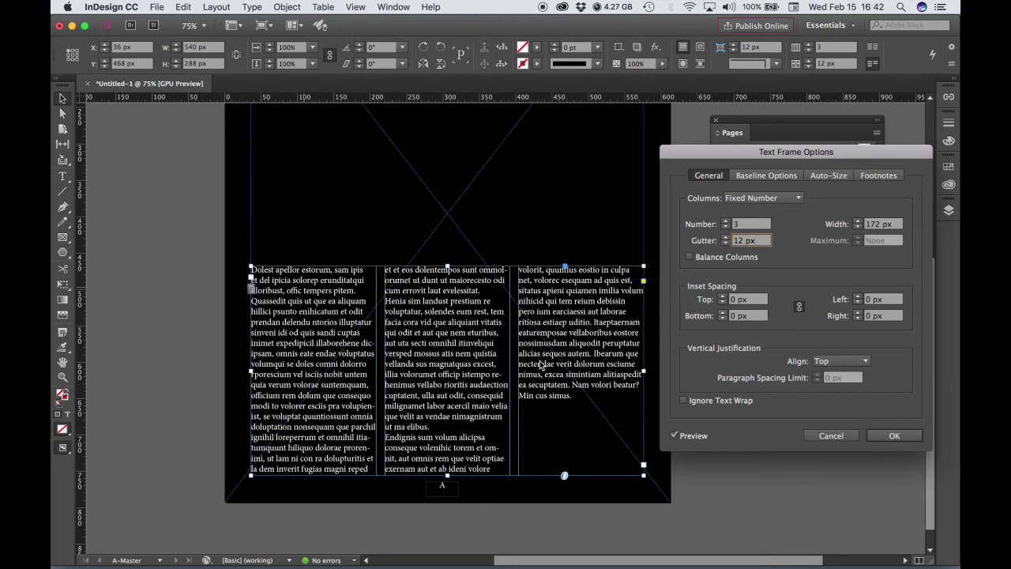
Step: Widen the gutter between the three text columns to 16 px and apply the text frame options
{"action": "left_click", "coordinate": [726, 238]}
{"action": "left_click", "coordinate": [726, 239]}
{"action": "left_click", "coordinate": [726, 239]}
{"action": "left_click", "coordinate": [726, 239]}
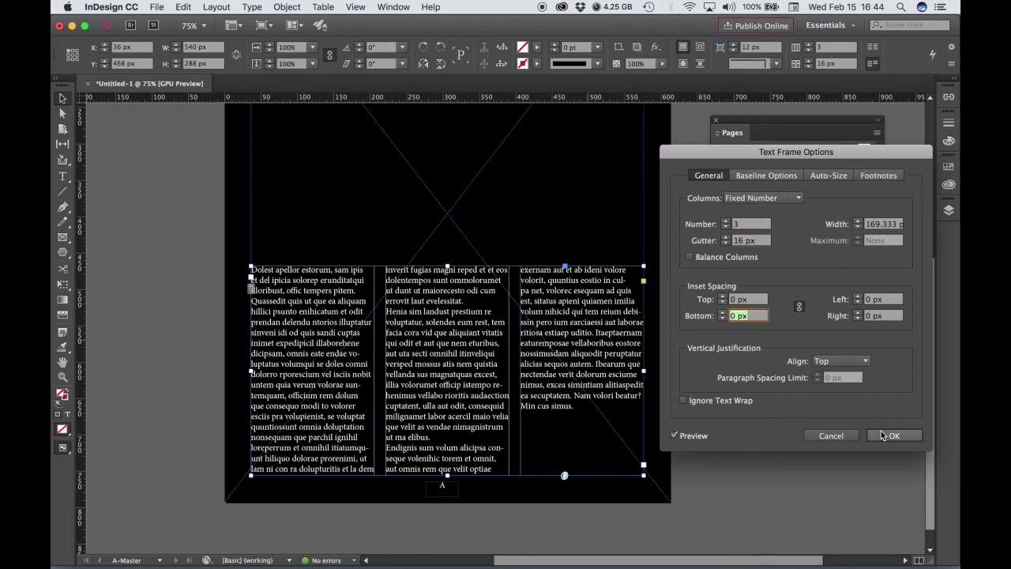
{"action": "left_click", "coordinate": [883, 437]}
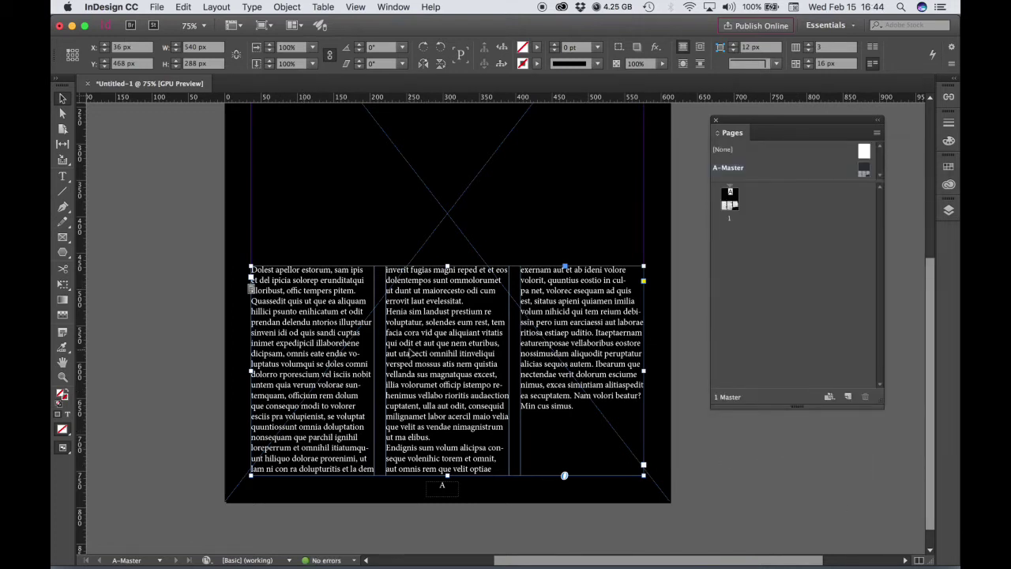
Step: Select all the placeholder text in the three columns and open the Paragraph settings, placed beside the page
{"action": "key", "text": "super+equal"}
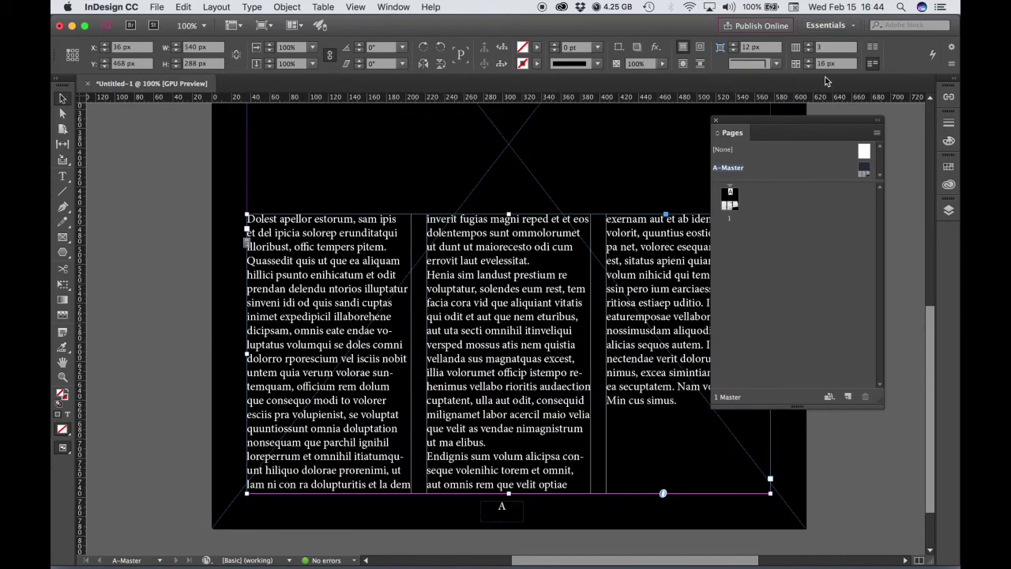
{"action": "left_click_drag", "start_coordinate": [778, 122], "coordinate": [837, 126]}
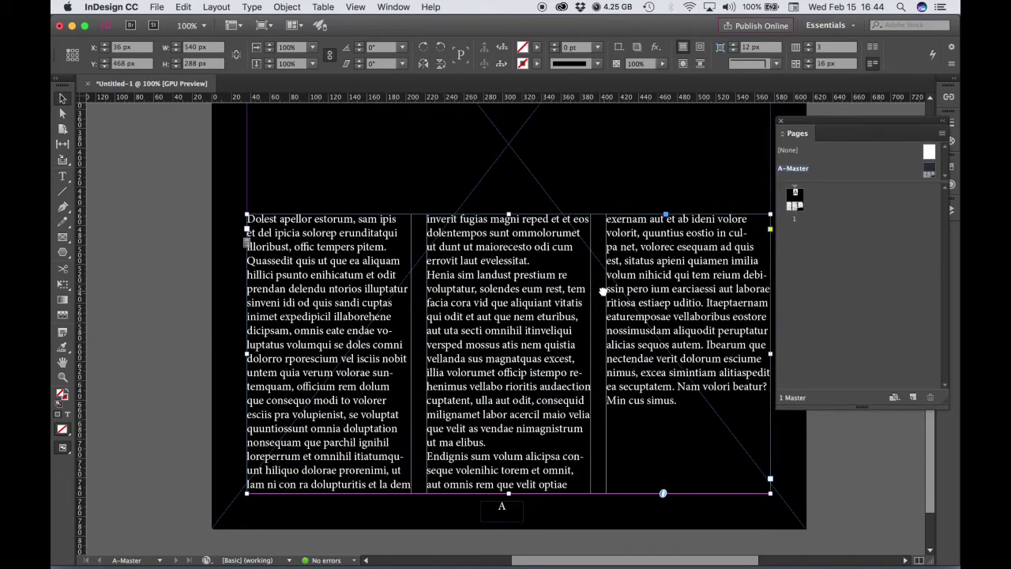
{"action": "left_click_drag", "start_coordinate": [606, 289], "coordinate": [552, 279]}
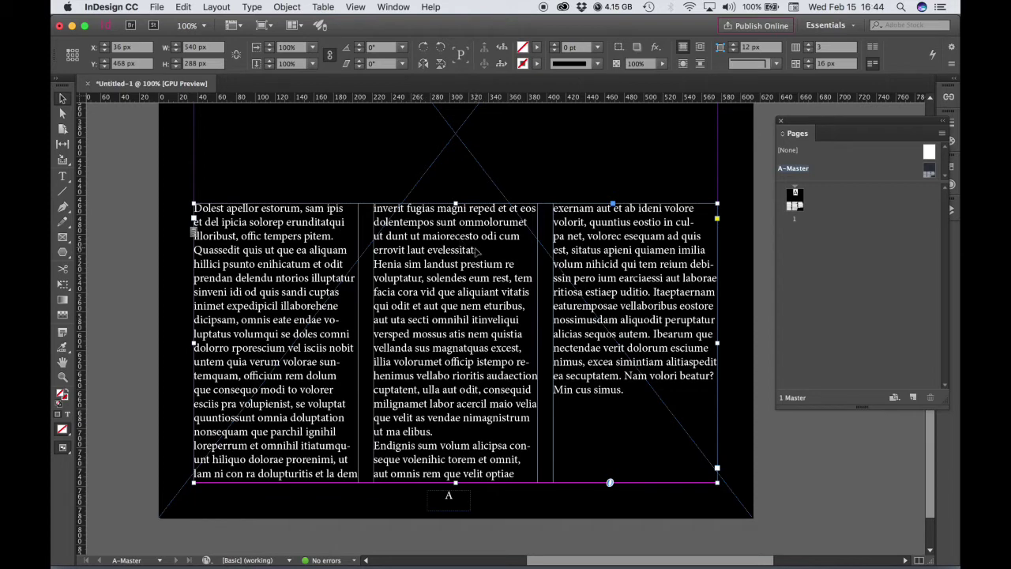
{"action": "double_click", "coordinate": [589, 359]}
{"action": "left_click_drag", "start_coordinate": [626, 390], "coordinate": [195, 210]}
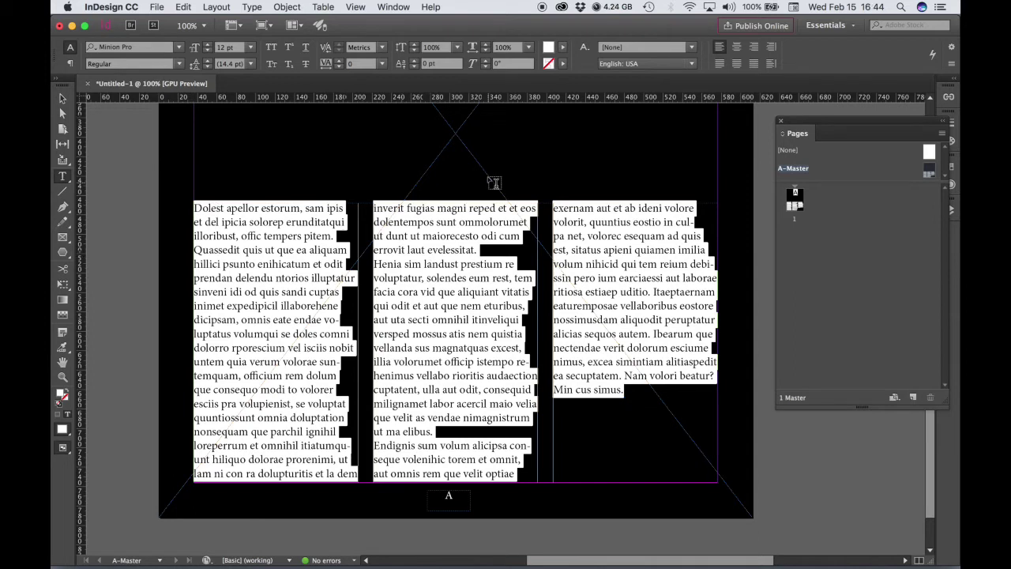
{"action": "left_click", "coordinate": [394, 6]}
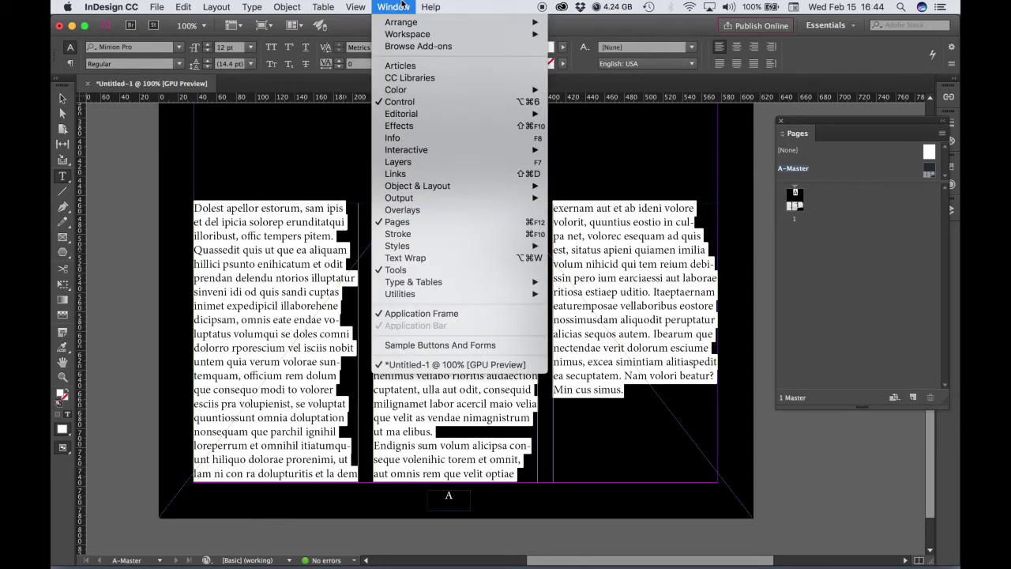
{"action": "mouse_move", "coordinate": [404, 284]}
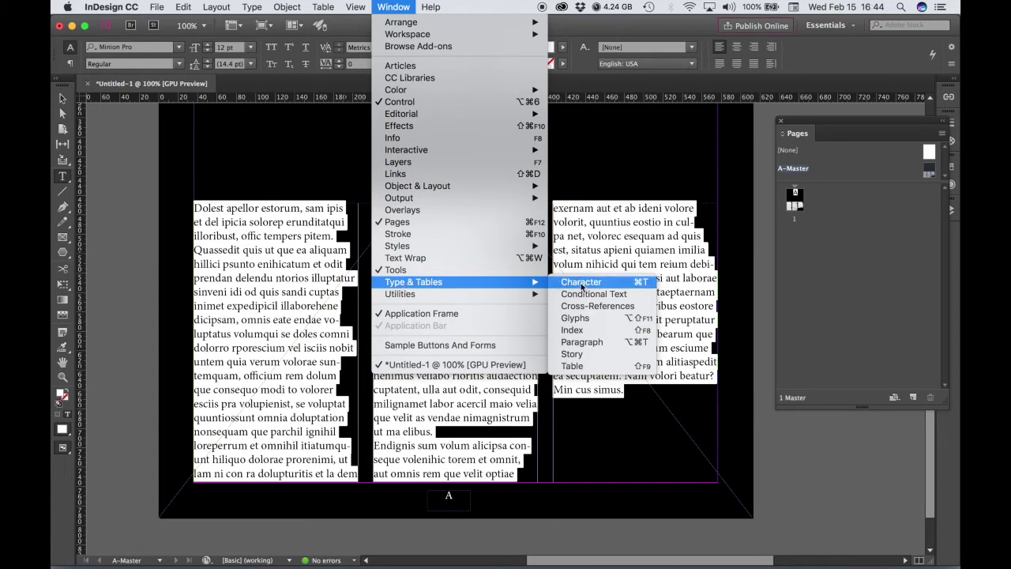
{"action": "left_click", "coordinate": [590, 341]}
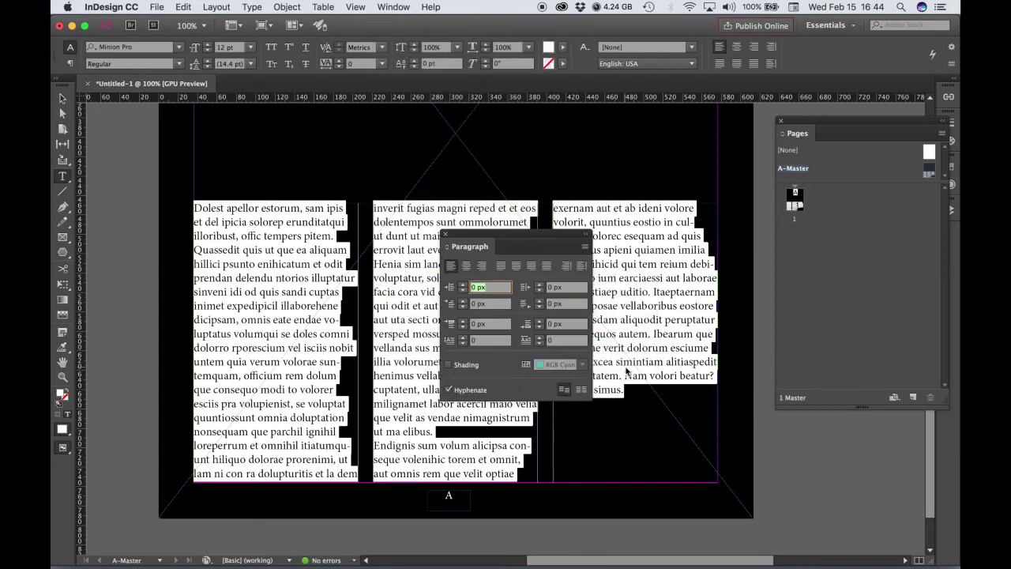
{"action": "mouse_move", "coordinate": [489, 237]}
{"action": "left_mouse_down"}
{"action": "mouse_move", "coordinate": [845, 209]}
{"action": "mouse_move", "coordinate": [816, 235]}
{"action": "left_mouse_up"}
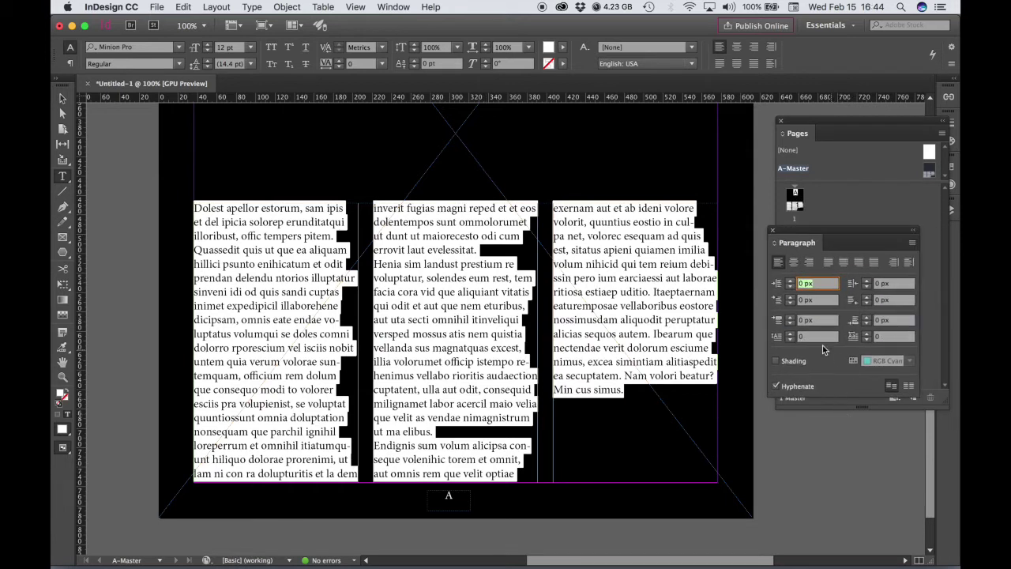
Step: Give all the placeholder paragraphs a first-line indent of 18 px and deselect the text
{"action": "left_click", "coordinate": [791, 298]}
{"action": "left_click", "coordinate": [791, 299]}
{"action": "left_click", "coordinate": [791, 299]}
{"action": "left_click", "coordinate": [791, 299]}
{"action": "left_click", "coordinate": [791, 299]}
{"action": "left_click", "coordinate": [791, 299]}
{"action": "left_click", "coordinate": [791, 299]}
{"action": "left_click", "coordinate": [791, 298]}
{"action": "left_click", "coordinate": [791, 299]}
{"action": "left_click", "coordinate": [791, 298]}
{"action": "left_click", "coordinate": [791, 298]}
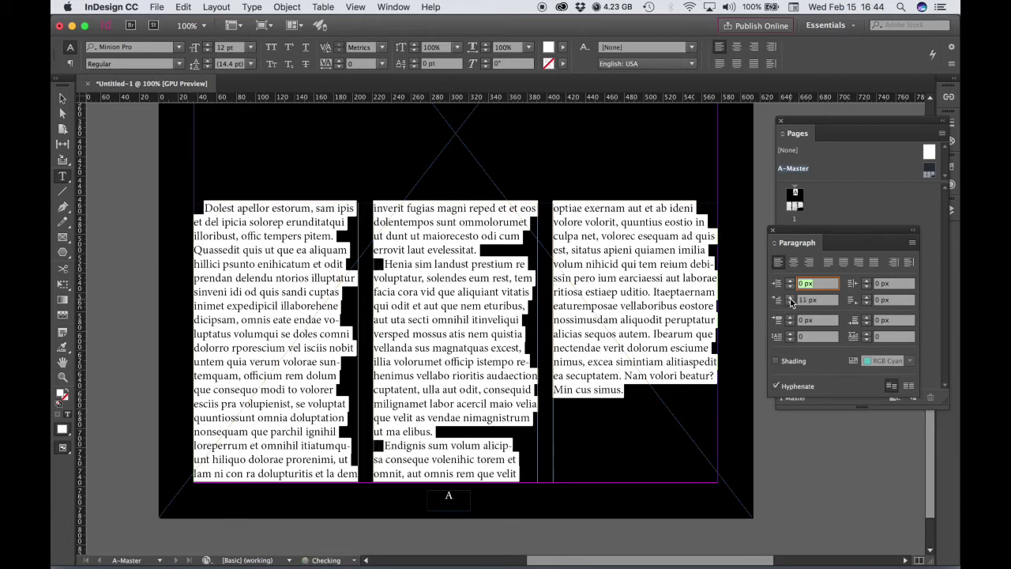
{"action": "left_click", "coordinate": [791, 299]}
{"action": "left_click", "coordinate": [791, 298]}
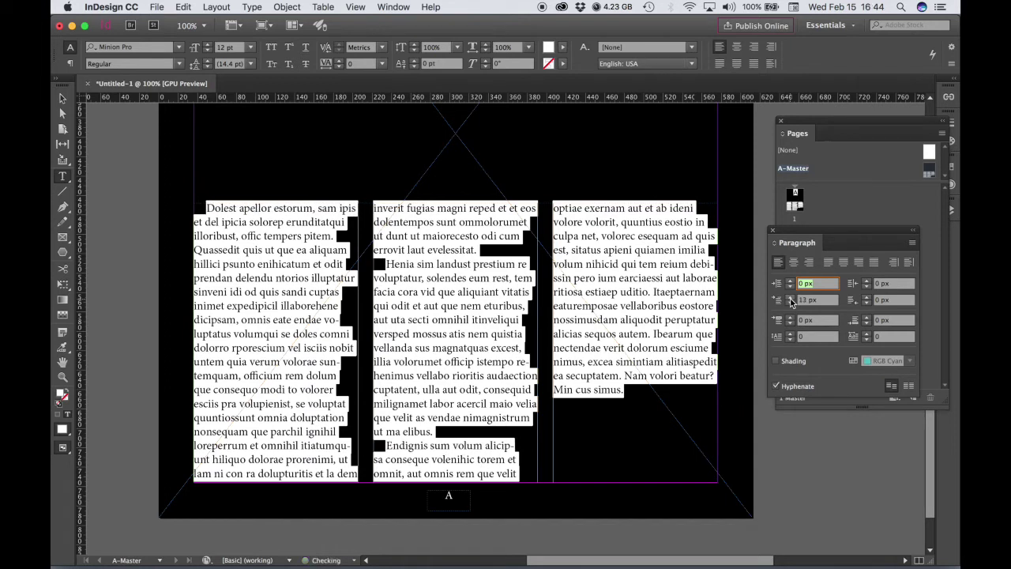
{"action": "left_click", "coordinate": [791, 299]}
{"action": "left_click", "coordinate": [791, 299]}
{"action": "left_click", "coordinate": [791, 299]}
{"action": "left_click", "coordinate": [791, 298]}
{"action": "left_click", "coordinate": [791, 299]}
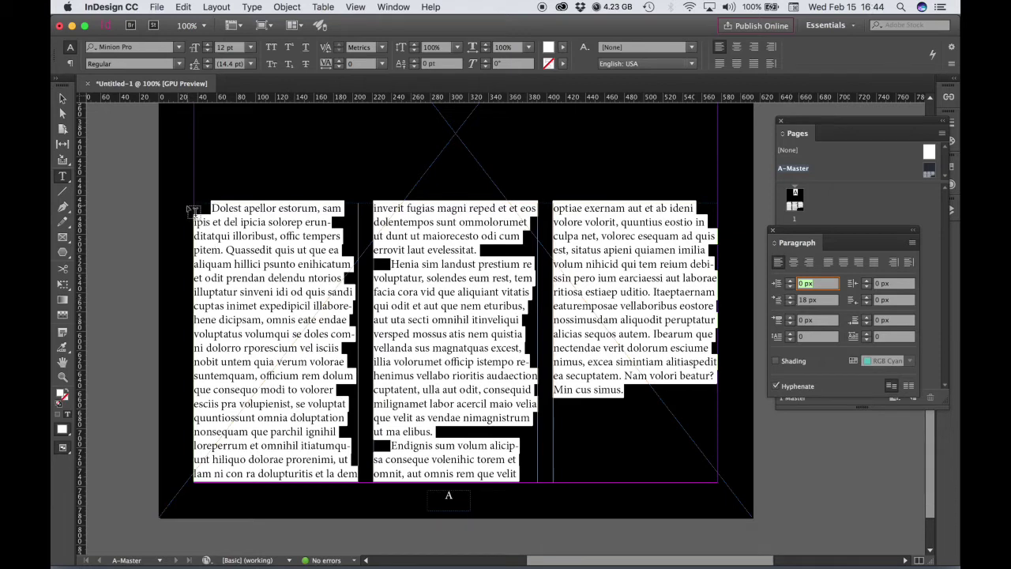
{"action": "left_click", "coordinate": [472, 403]}
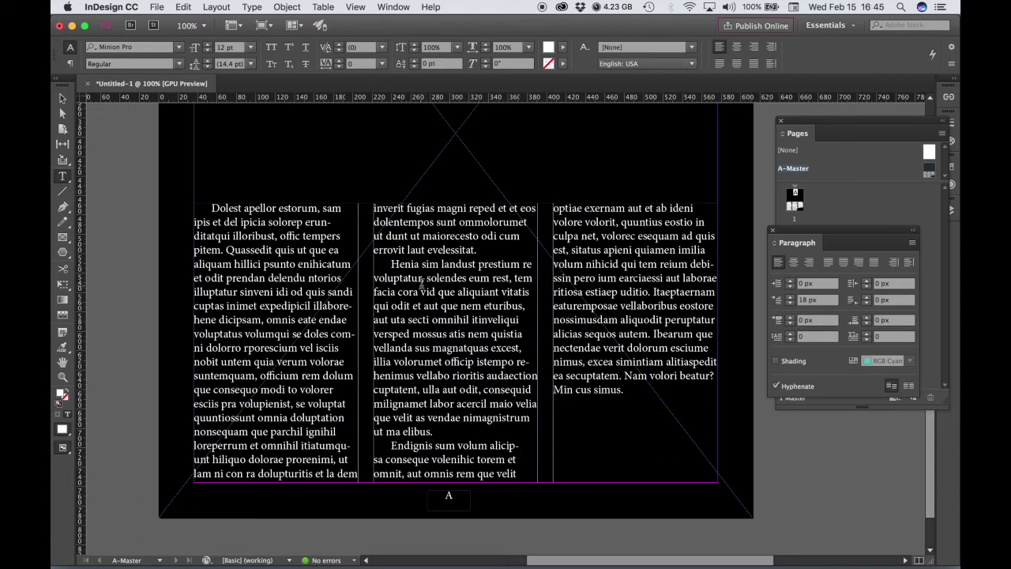
Step: Select all the placeholder text and increase its first-line indent to 20 px
{"action": "left_click", "coordinate": [654, 361]}
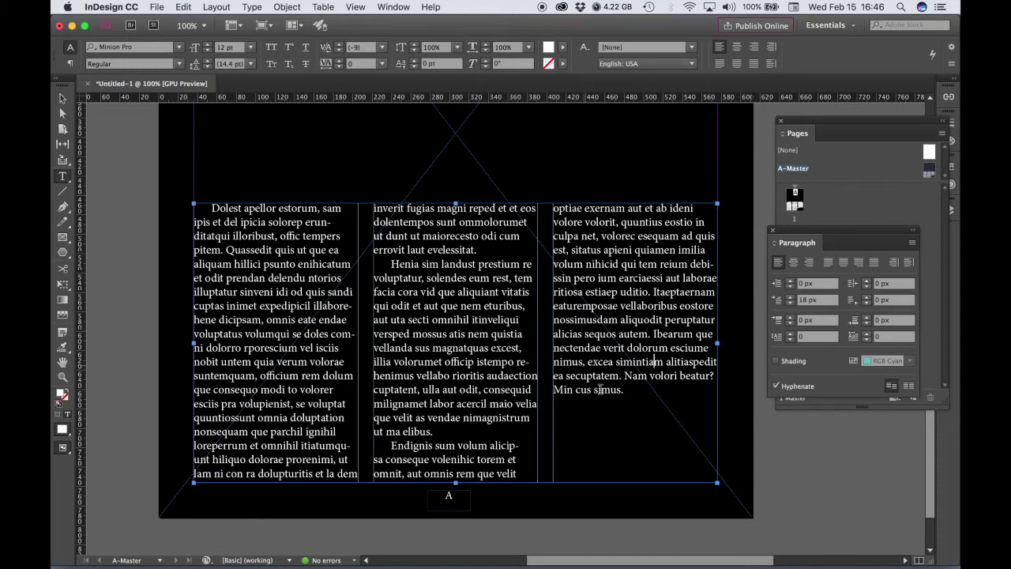
{"action": "key", "text": "super+a"}
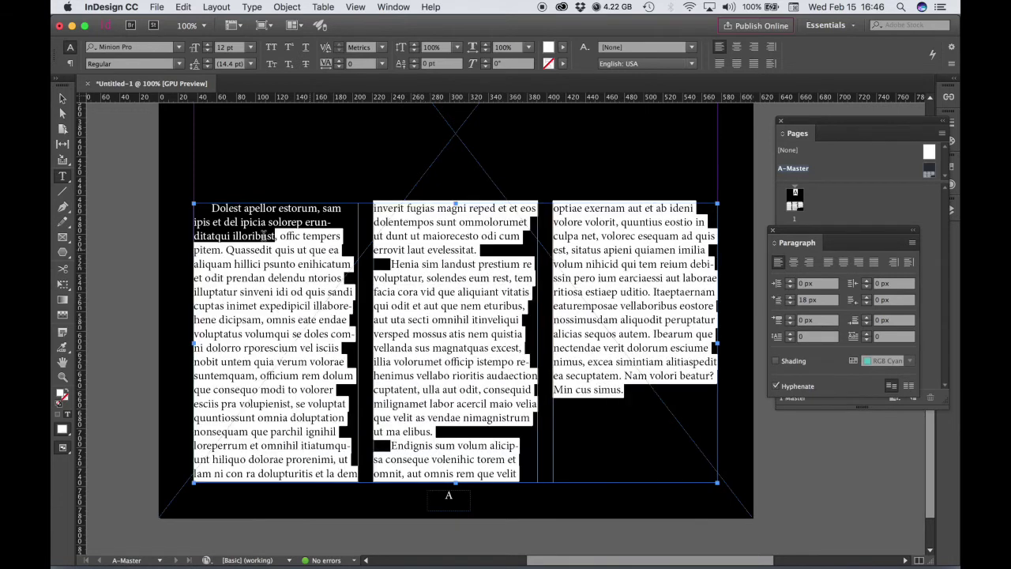
{"action": "left_click", "coordinate": [790, 297]}
{"action": "left_click", "coordinate": [790, 297]}
{"action": "left_click", "coordinate": [790, 297]}
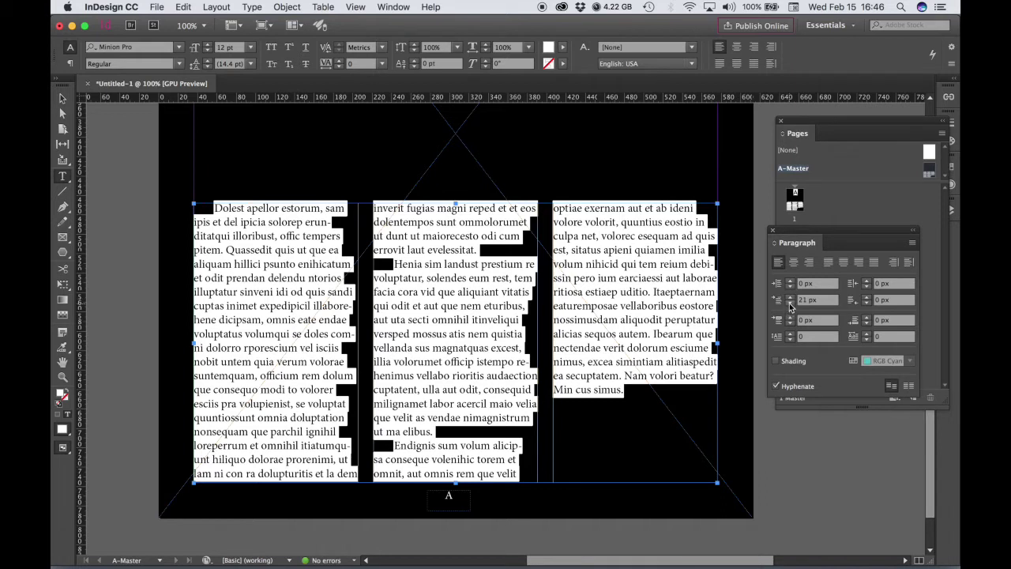
{"action": "left_click", "coordinate": [790, 298]}
{"action": "left_click", "coordinate": [791, 304]}
{"action": "left_click", "coordinate": [791, 304]}
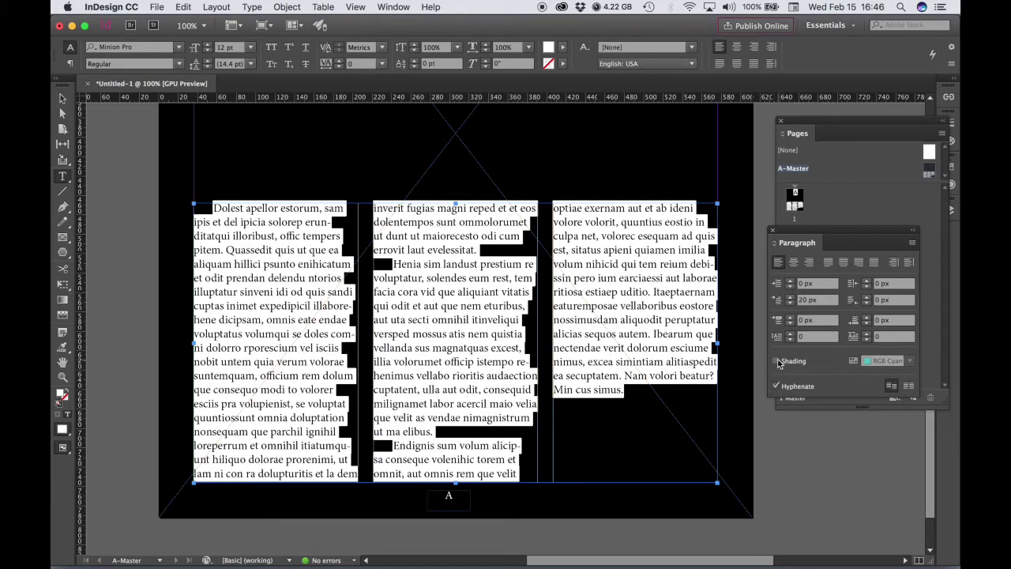
Step: Try adding 11 px of space before each placeholder paragraph
{"action": "left_click", "coordinate": [789, 317]}
{"action": "left_click", "coordinate": [790, 318]}
{"action": "left_click", "coordinate": [790, 318]}
{"action": "left_click", "coordinate": [790, 318]}
{"action": "left_click", "coordinate": [789, 318]}
{"action": "left_click", "coordinate": [789, 318]}
{"action": "left_click", "coordinate": [790, 317]}
{"action": "left_click", "coordinate": [790, 318]}
{"action": "left_click", "coordinate": [789, 318]}
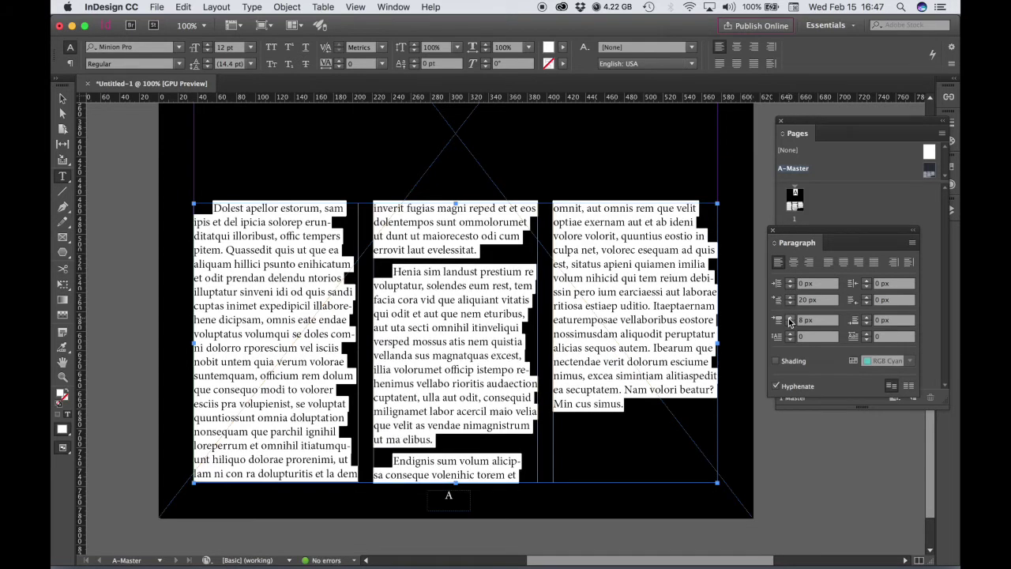
{"action": "left_click", "coordinate": [789, 318]}
{"action": "left_click", "coordinate": [789, 318]}
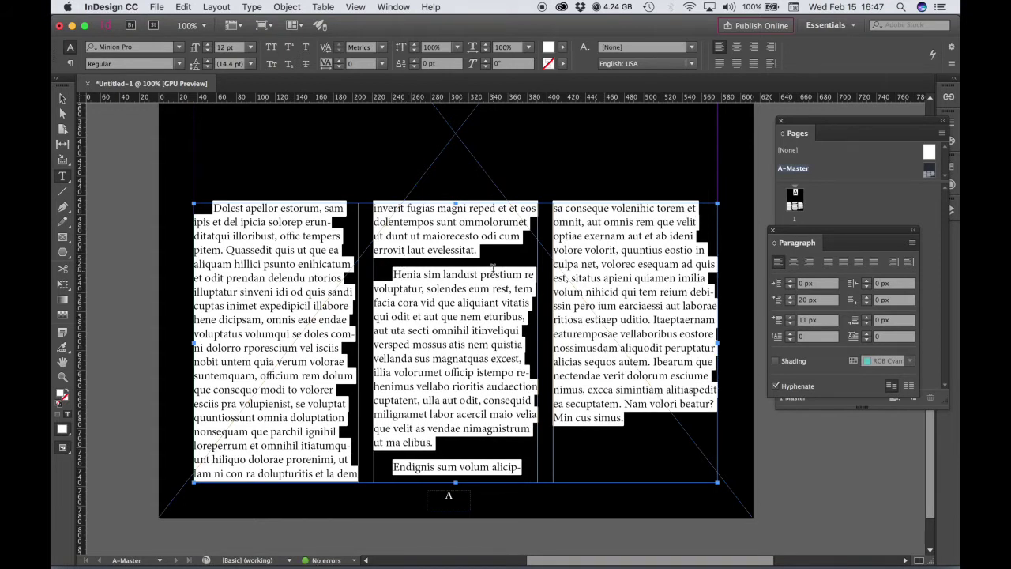
{"action": "left_click", "coordinate": [472, 316]}
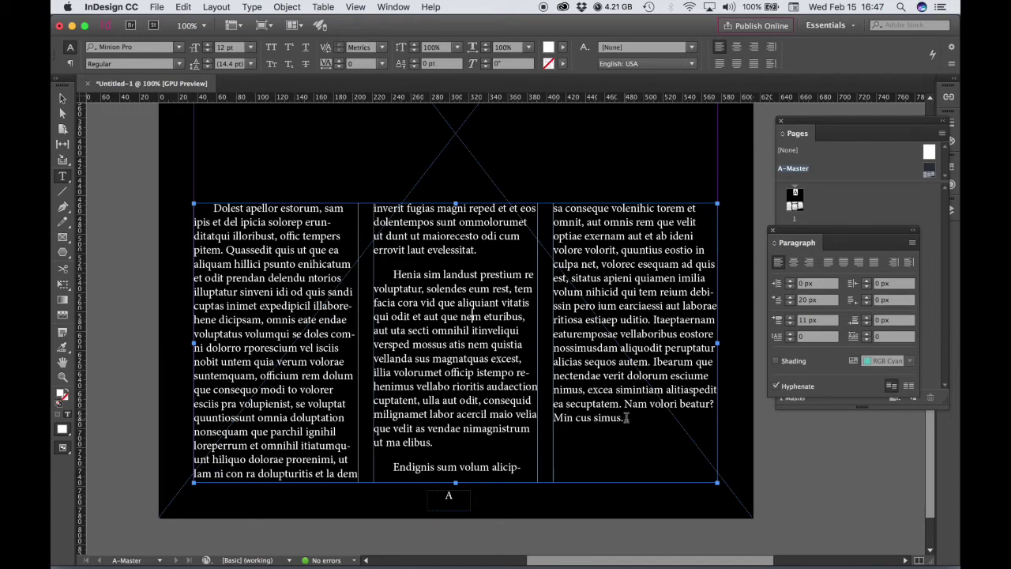
Step: Reset the space before all the placeholder paragraphs to 0 px and deselect the text
{"action": "key", "text": "super+a"}
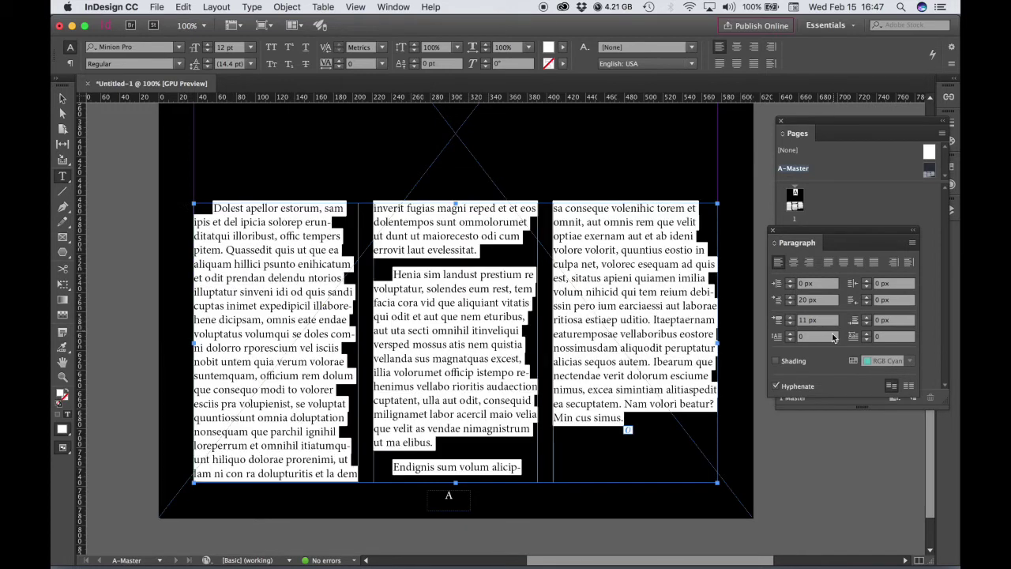
{"action": "left_click", "coordinate": [791, 327]}
{"action": "left_click", "coordinate": [791, 327]}
{"action": "left_click", "coordinate": [791, 327]}
{"action": "left_click", "coordinate": [791, 327]}
{"action": "left_click", "coordinate": [791, 327]}
{"action": "left_click", "coordinate": [791, 327]}
{"action": "left_click", "coordinate": [791, 327]}
{"action": "left_click", "coordinate": [791, 327]}
{"action": "left_click", "coordinate": [791, 327]}
{"action": "left_click", "coordinate": [791, 327]}
{"action": "left_click", "coordinate": [790, 328]}
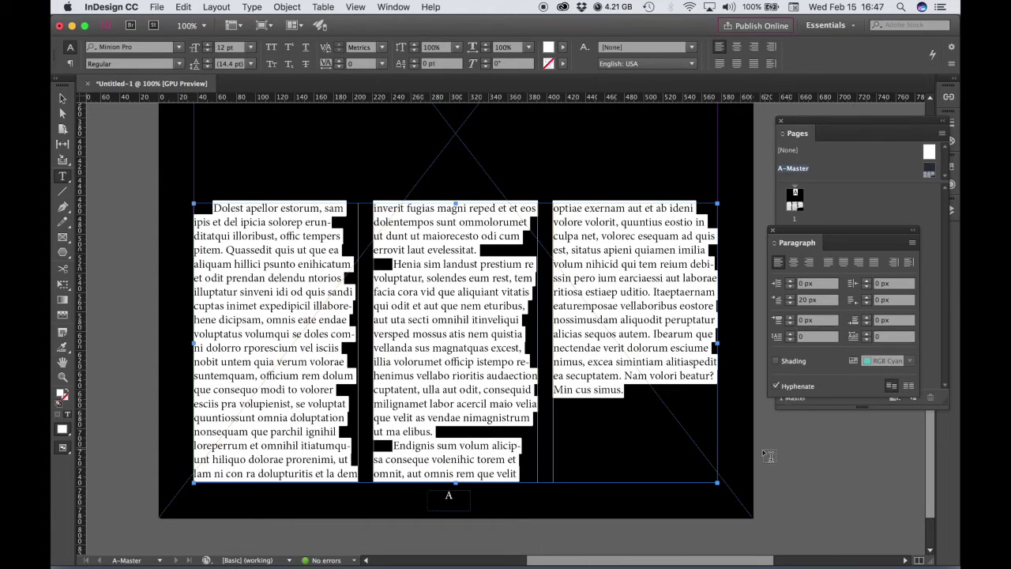
{"action": "left_click", "coordinate": [713, 422]}
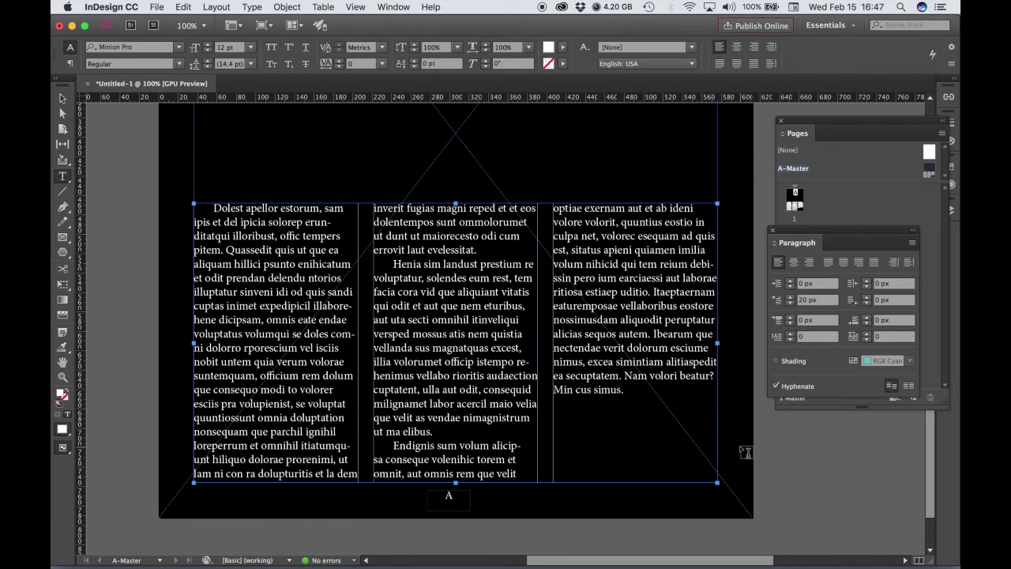
Step: Split the first paragraph after "idi od quis", ending it with a period and starting the new paragraph with a capitalized "Sandi"
{"action": "left_click", "coordinate": [328, 281]}
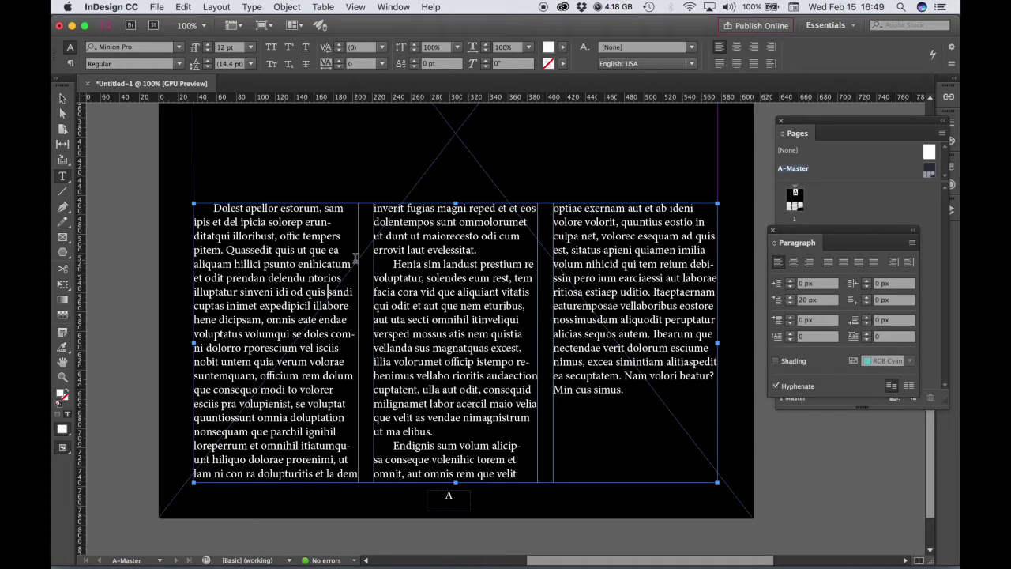
{"action": "left_click", "coordinate": [327, 292]}
{"action": "key", "text": "Return"}
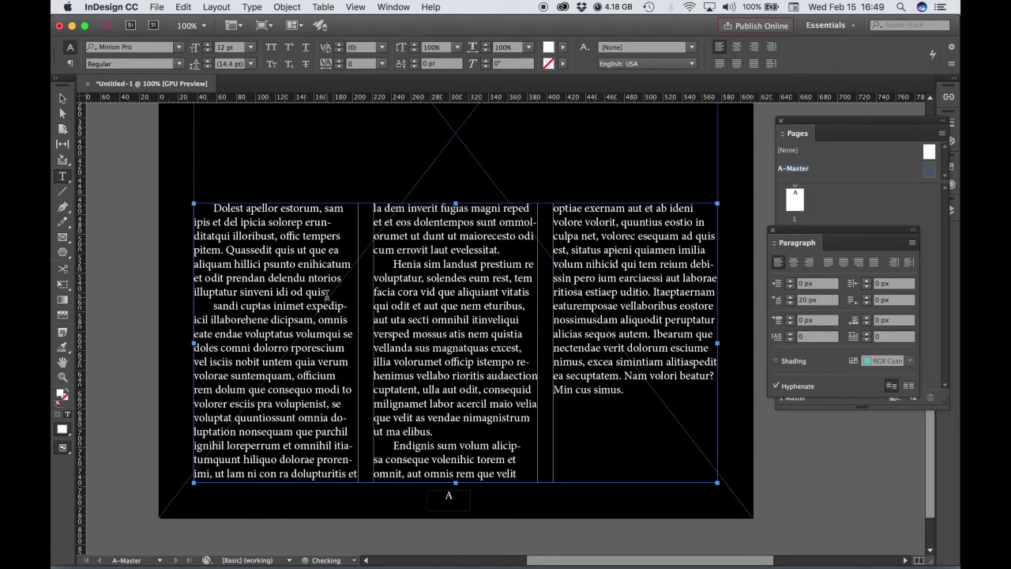
{"action": "left_click", "coordinate": [213, 306]}
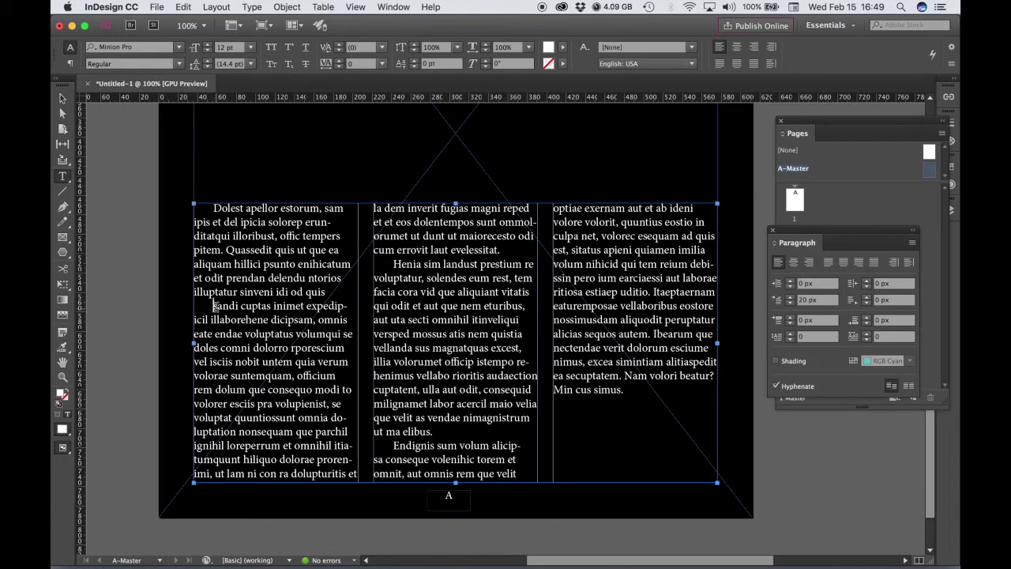
{"action": "key", "text": "Delete"}
{"action": "type", "text": "S"}
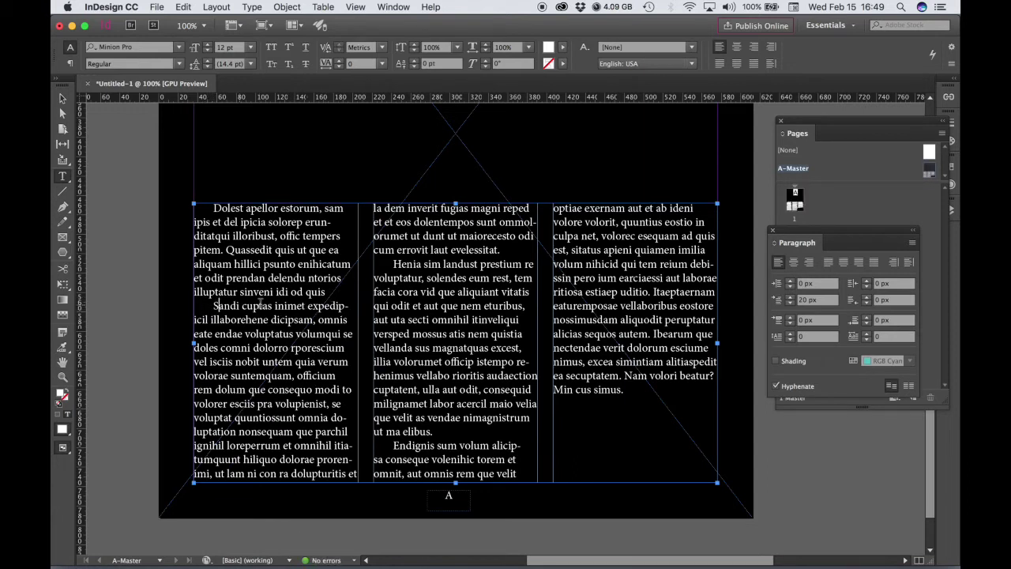
{"action": "left_click", "coordinate": [328, 291]}
{"action": "type", "text": "."}
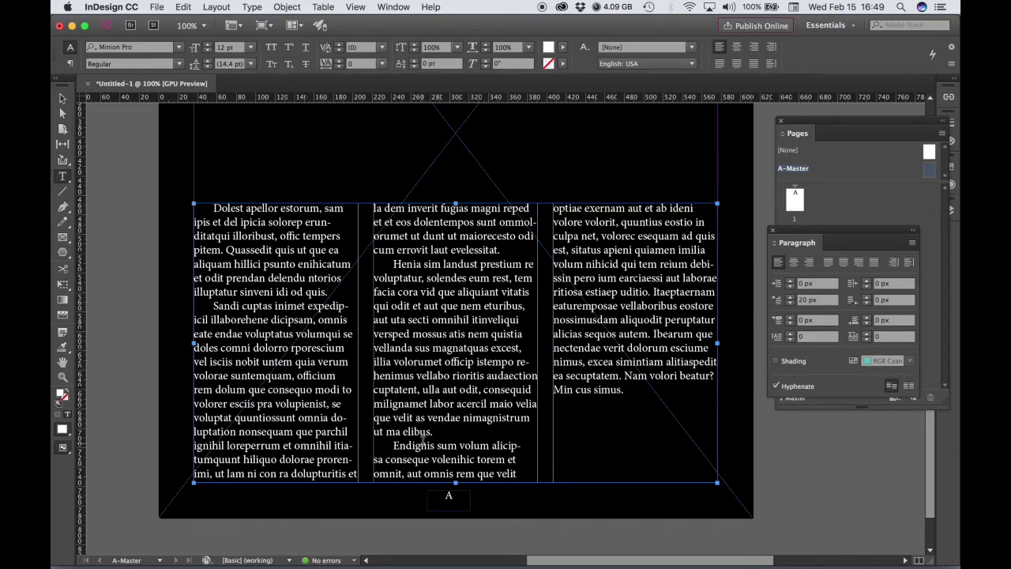
Step: Reduce the first-line indent of the opening paragraph, "Dolest apellor" to "od quis.", to 1 px
{"action": "left_click_drag", "start_coordinate": [329, 291], "coordinate": [204, 207]}
{"action": "left_click", "coordinate": [790, 303]}
{"action": "left_click", "coordinate": [790, 304]}
{"action": "left_click", "coordinate": [790, 303]}
{"action": "left_click", "coordinate": [790, 303]}
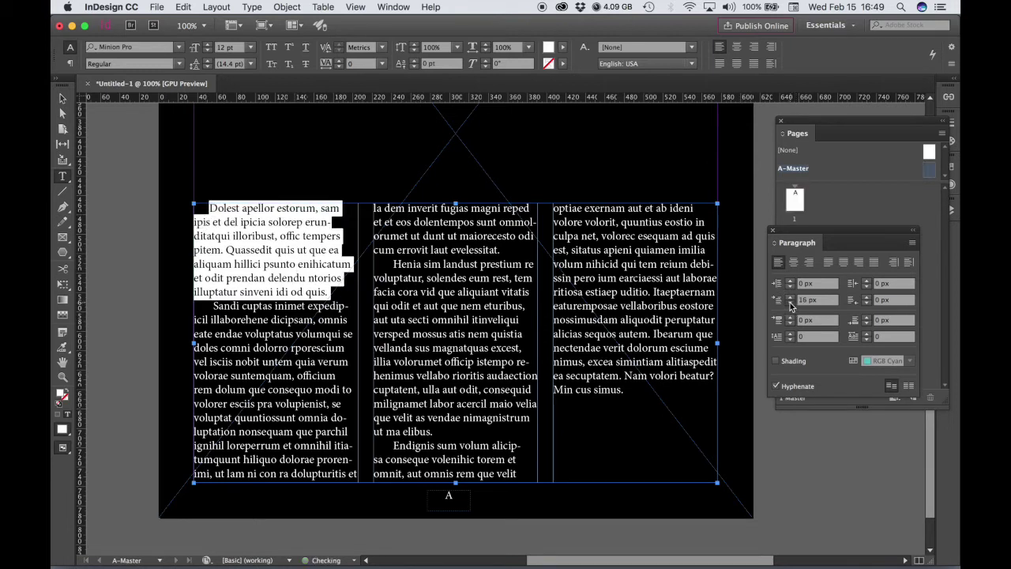
{"action": "left_click", "coordinate": [791, 303]}
{"action": "left_click", "coordinate": [791, 304]}
{"action": "left_click", "coordinate": [790, 304]}
{"action": "left_click", "coordinate": [790, 304]}
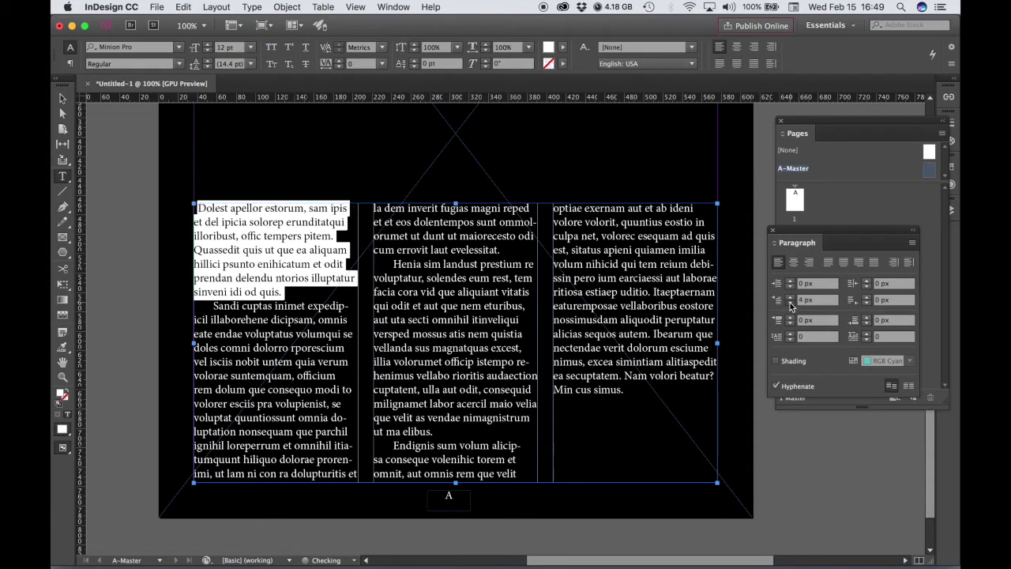
{"action": "left_click", "coordinate": [791, 303]}
{"action": "left_click", "coordinate": [790, 303]}
{"action": "left_click", "coordinate": [790, 304]}
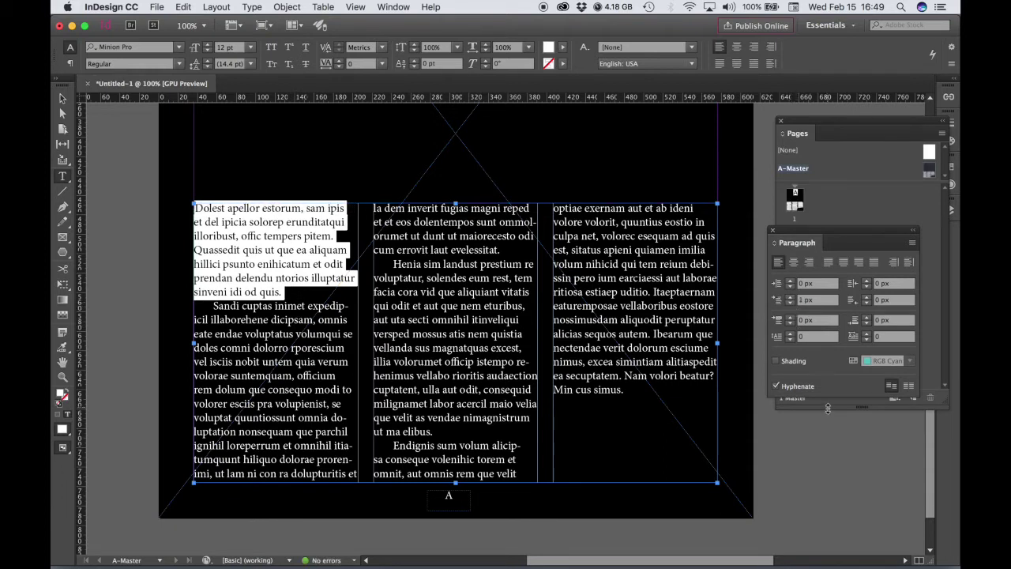
Step: Give the opening paragraph a one-character drop cap spanning 3 lines and deselect the text
{"action": "left_click", "coordinate": [791, 334]}
{"action": "left_click", "coordinate": [791, 335]}
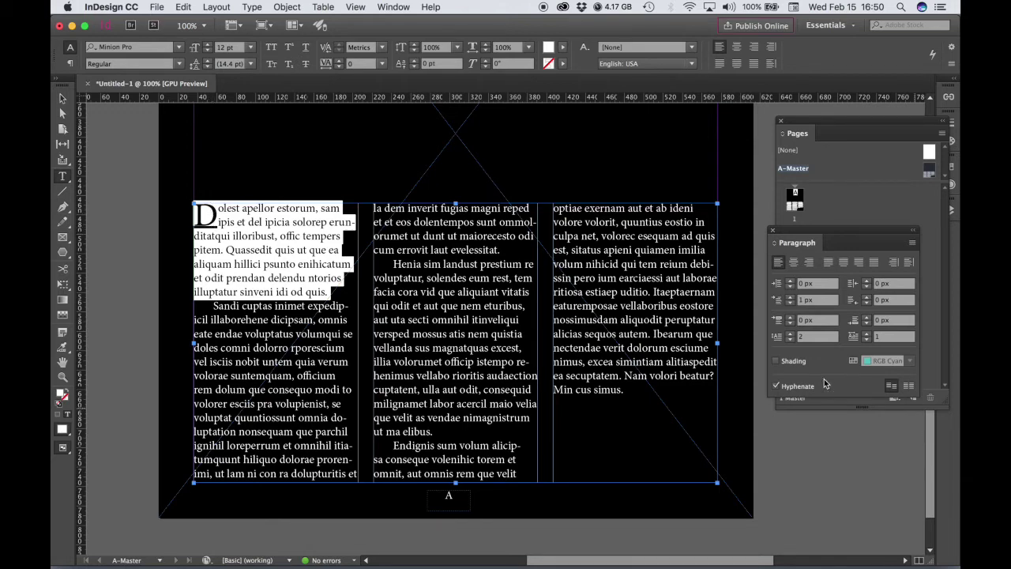
{"action": "left_click", "coordinate": [791, 334]}
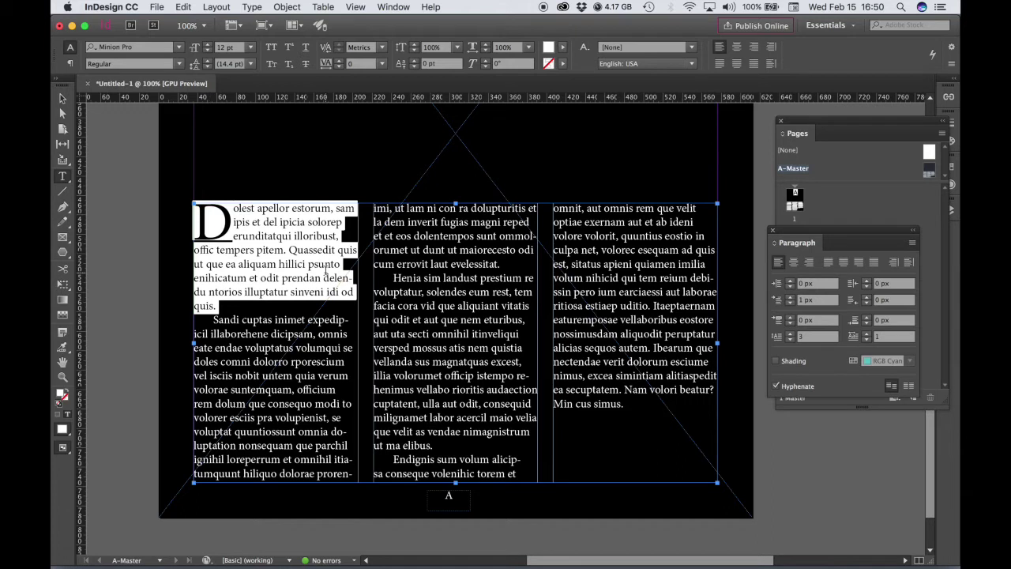
{"action": "left_click", "coordinate": [609, 436]}
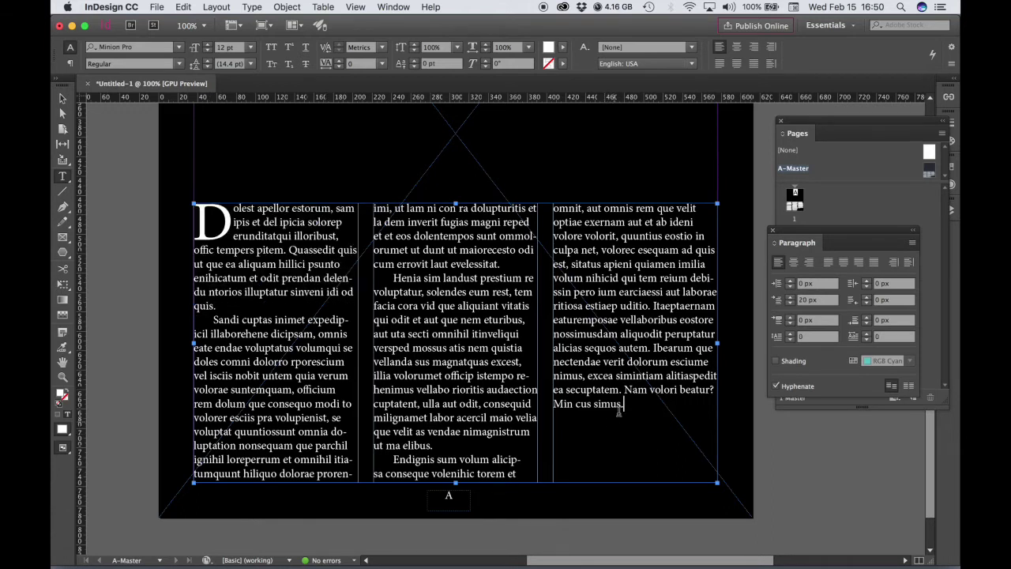
Step: Set the font size of all the placeholder text in the three-column frame to 10 pt
{"action": "key", "text": "super+a"}
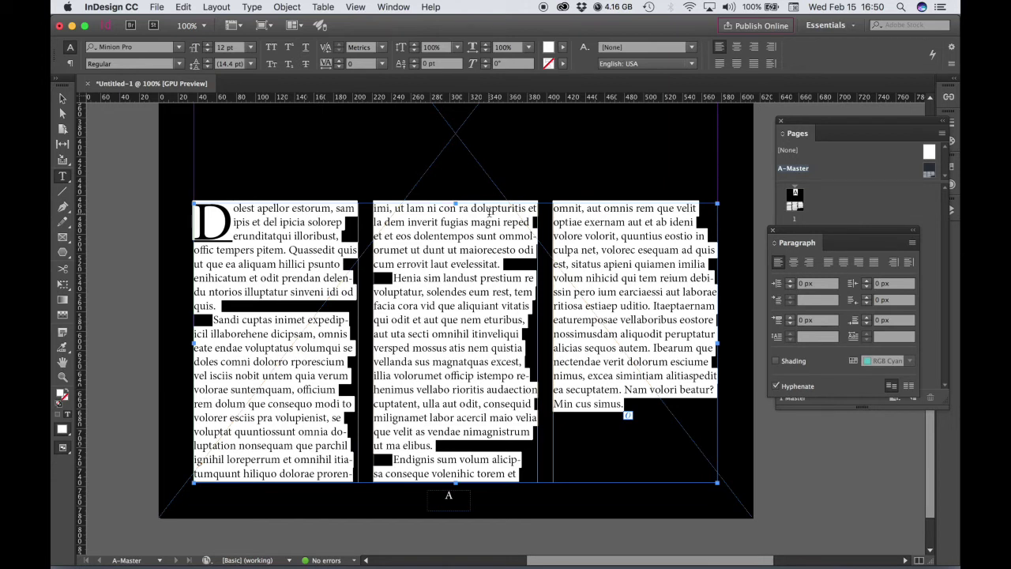
{"action": "left_click", "coordinate": [251, 50]}
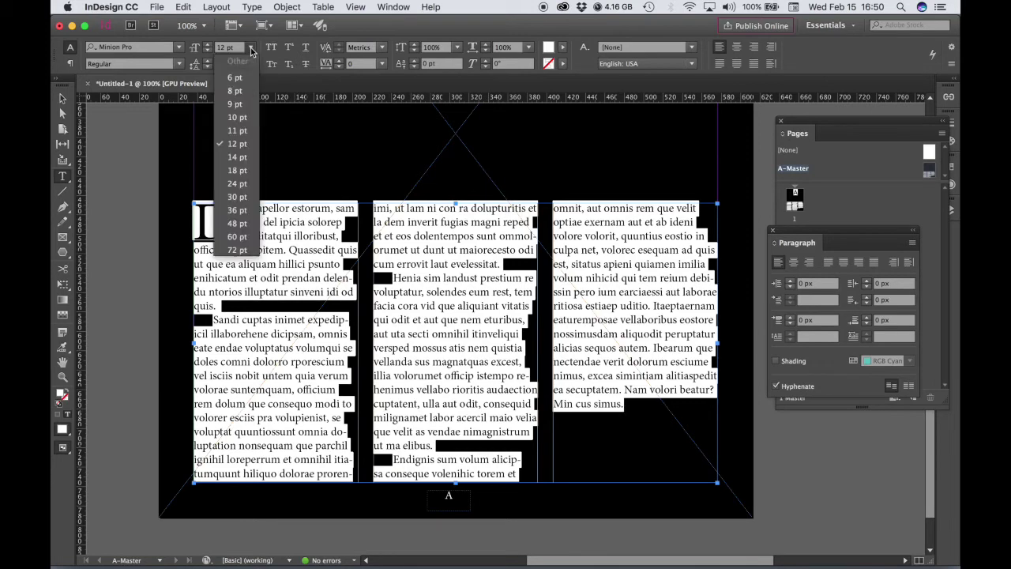
{"action": "left_click", "coordinate": [242, 131]}
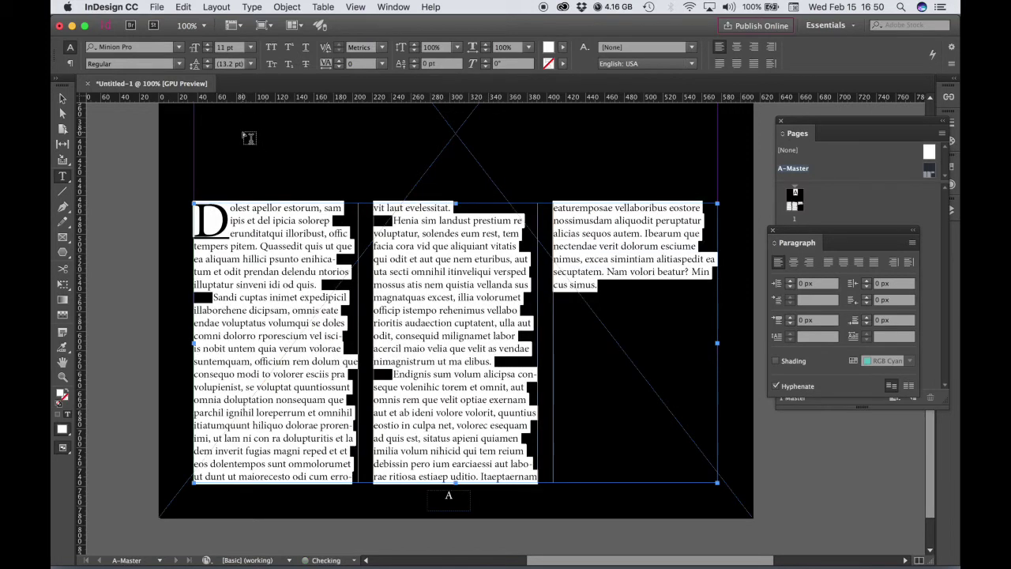
{"action": "left_click", "coordinate": [251, 48]}
{"action": "left_click", "coordinate": [242, 119]}
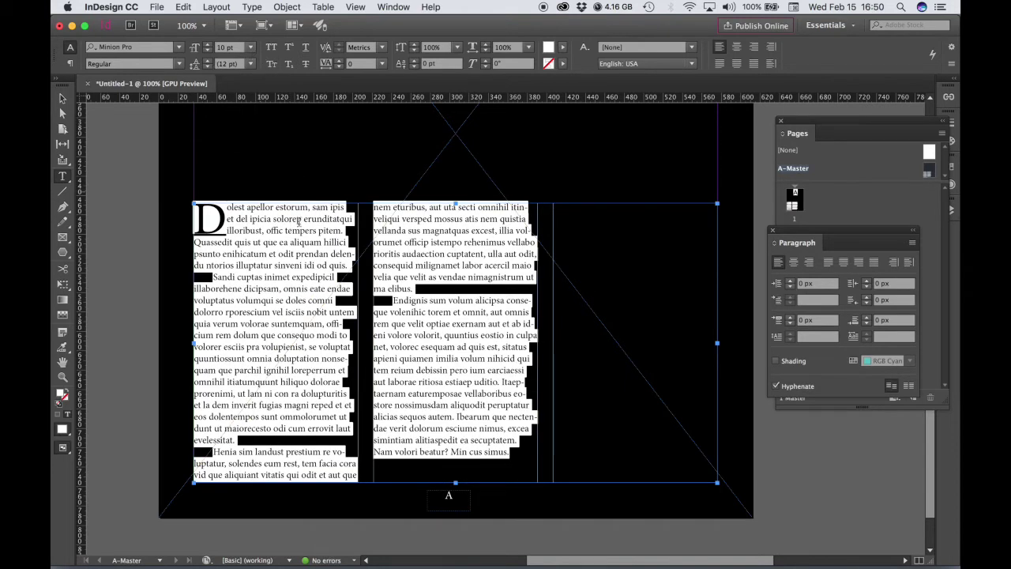
Step: Change the font of all the placeholder text to Avenir Book and deselect the text
{"action": "left_click", "coordinate": [181, 48]}
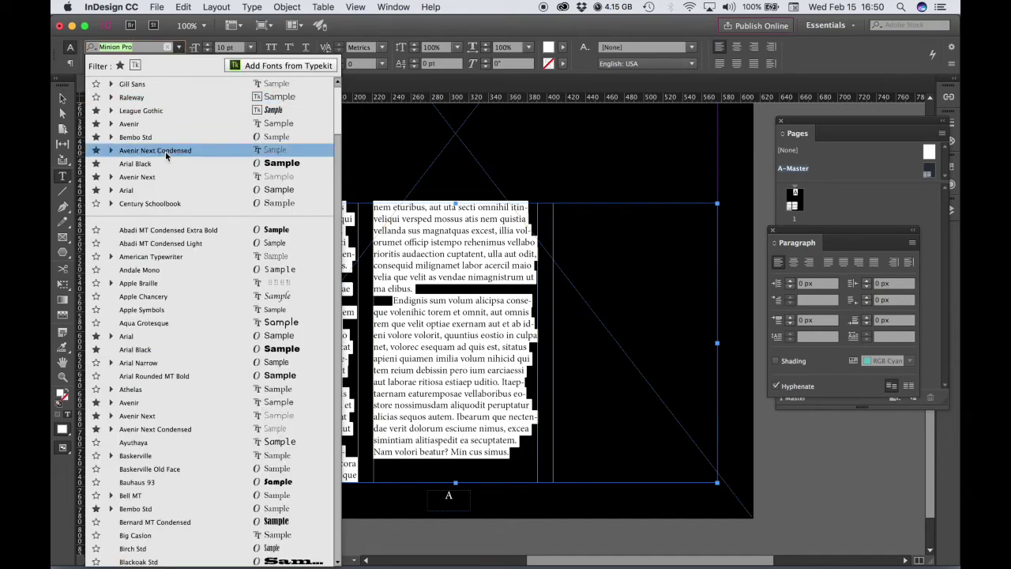
{"action": "left_click", "coordinate": [130, 125]}
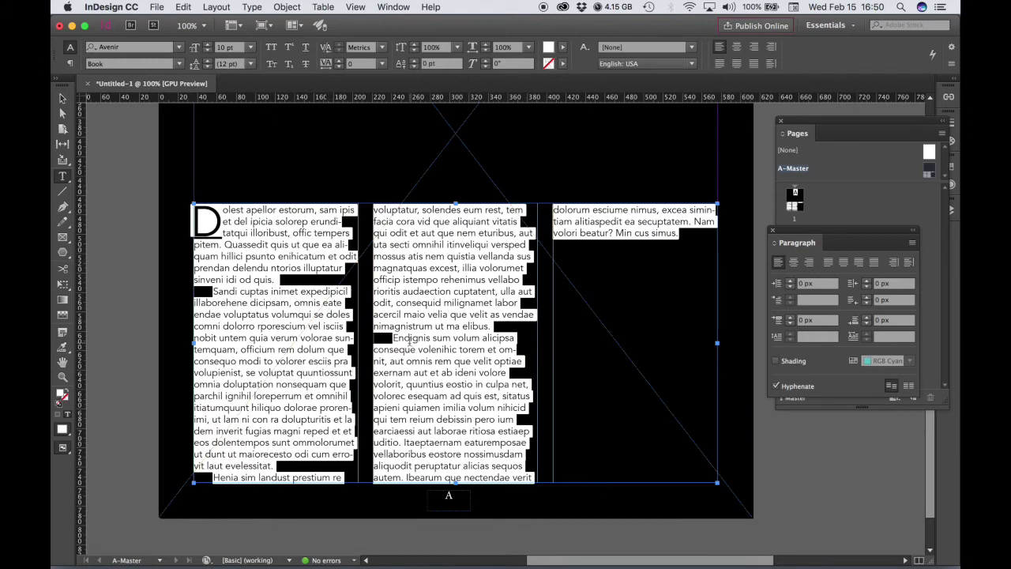
{"action": "left_click", "coordinate": [410, 341]}
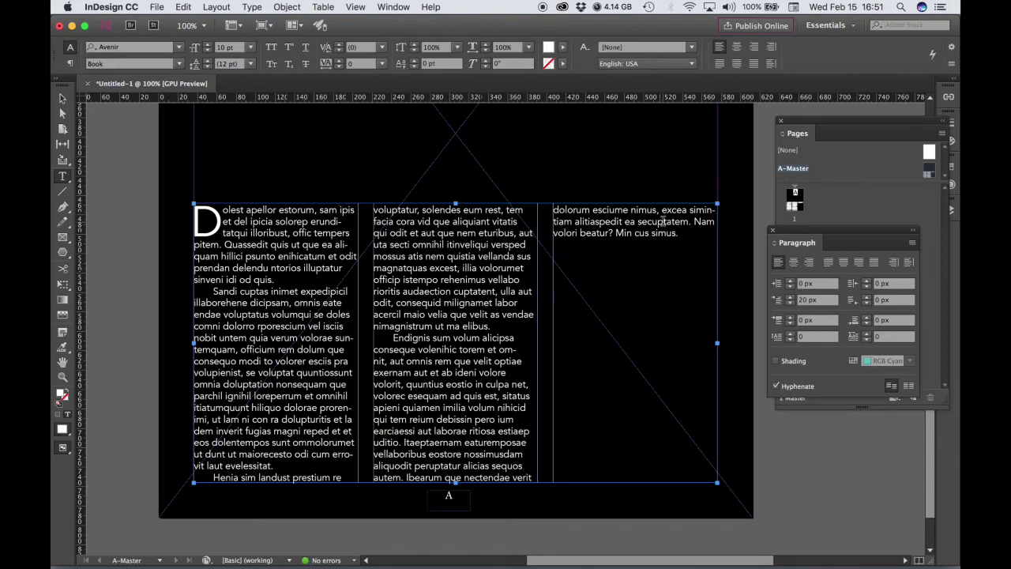
Step: Select all the placeholder text, open the floating Character controls and place them beside the Paragraph controls
{"action": "key", "text": "super+a"}
{"action": "left_click", "coordinate": [301, 219]}
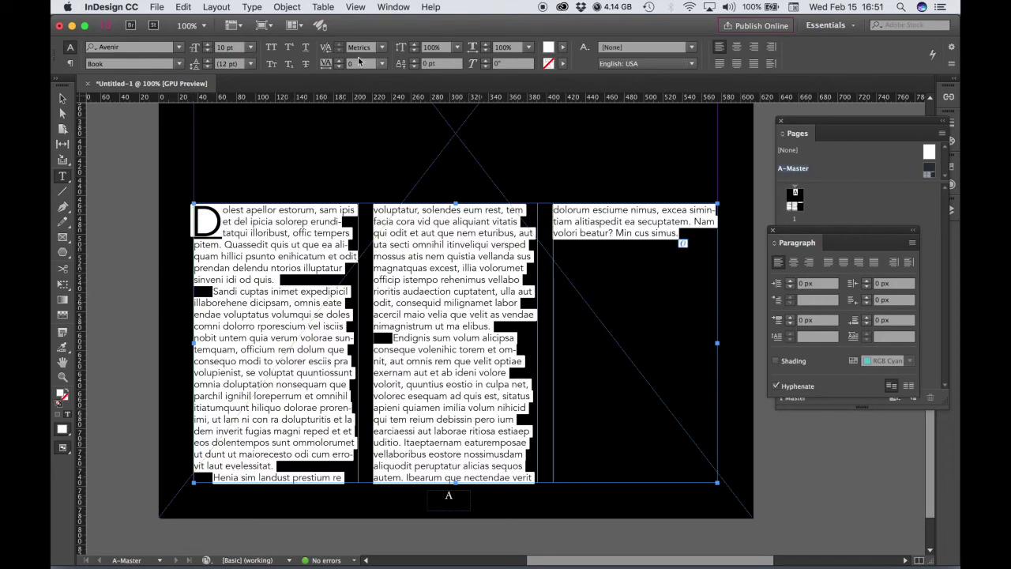
{"action": "left_click", "coordinate": [355, 6]}
{"action": "mouse_move", "coordinate": [387, 6]}
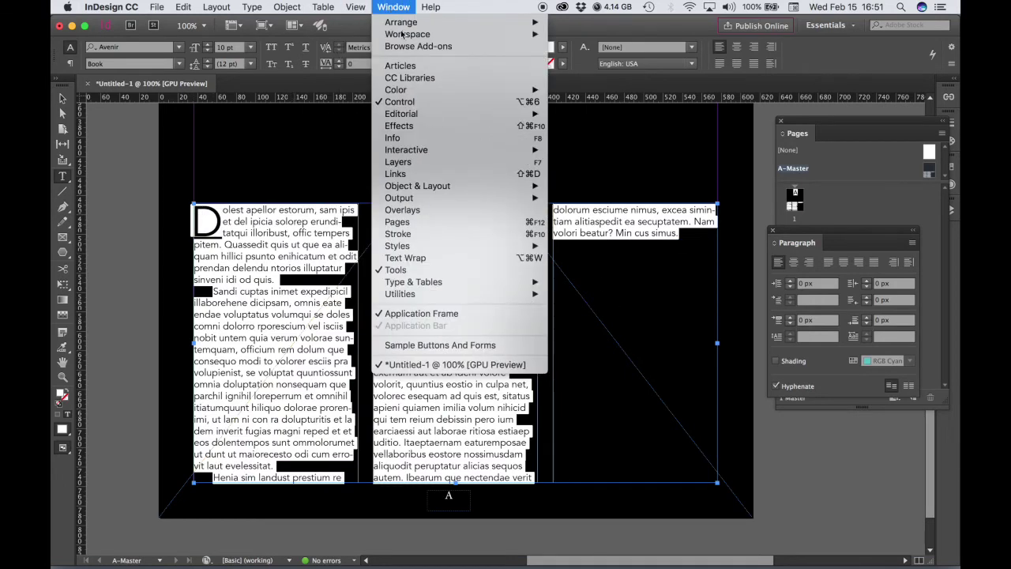
{"action": "mouse_move", "coordinate": [418, 282]}
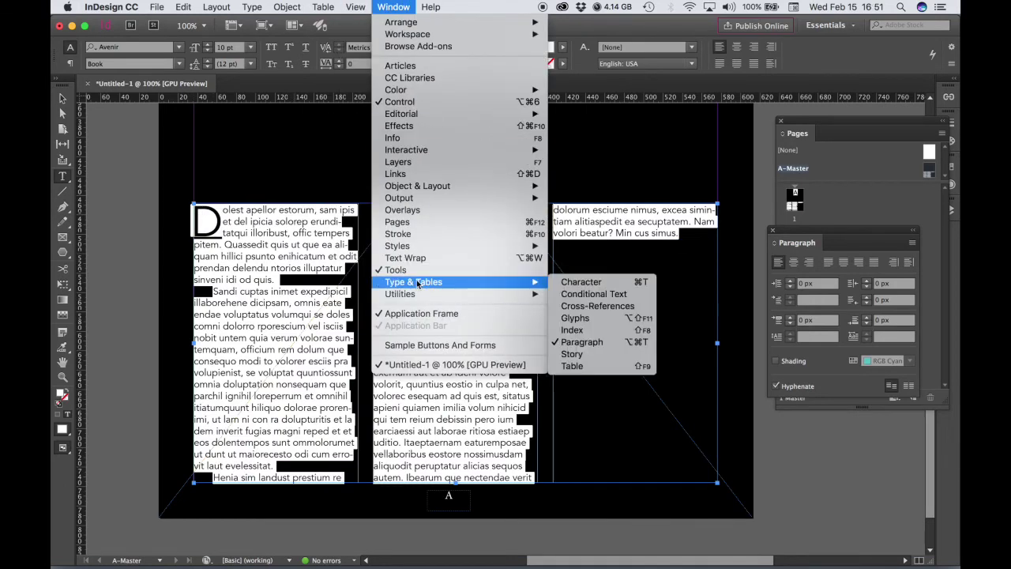
{"action": "left_click", "coordinate": [577, 283]}
{"action": "left_click_drag", "start_coordinate": [473, 239], "coordinate": [702, 169]}
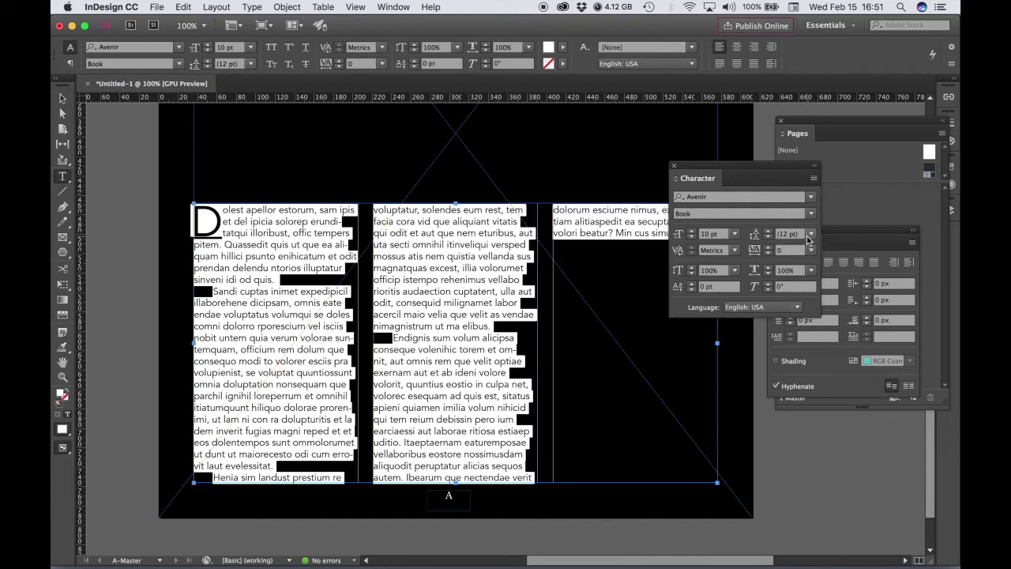
{"action": "left_click_drag", "start_coordinate": [751, 169], "coordinate": [461, 116]}
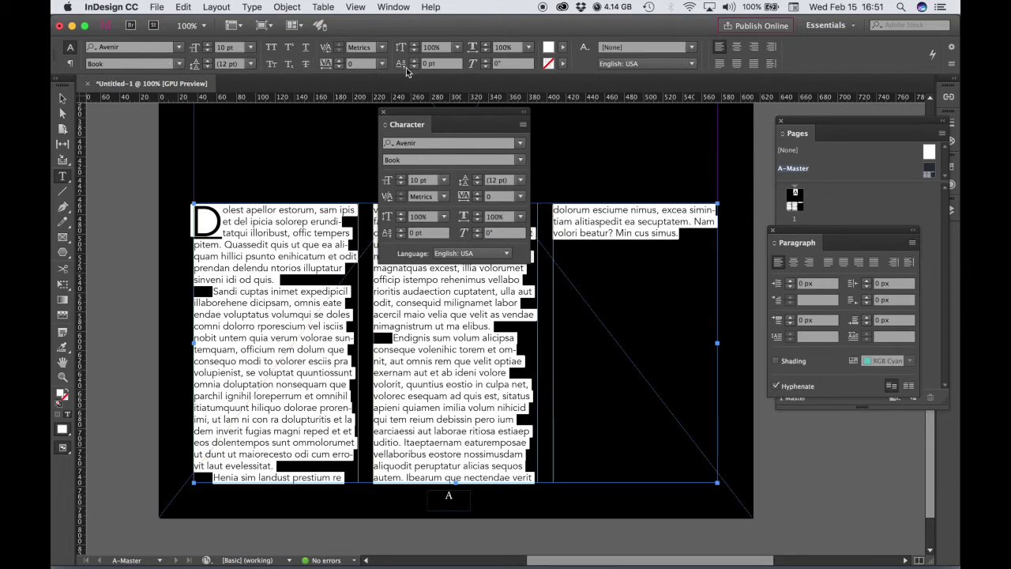
{"action": "left_click_drag", "start_coordinate": [434, 110], "coordinate": [614, 210]}
{"action": "left_click_drag", "start_coordinate": [808, 233], "coordinate": [770, 208]}
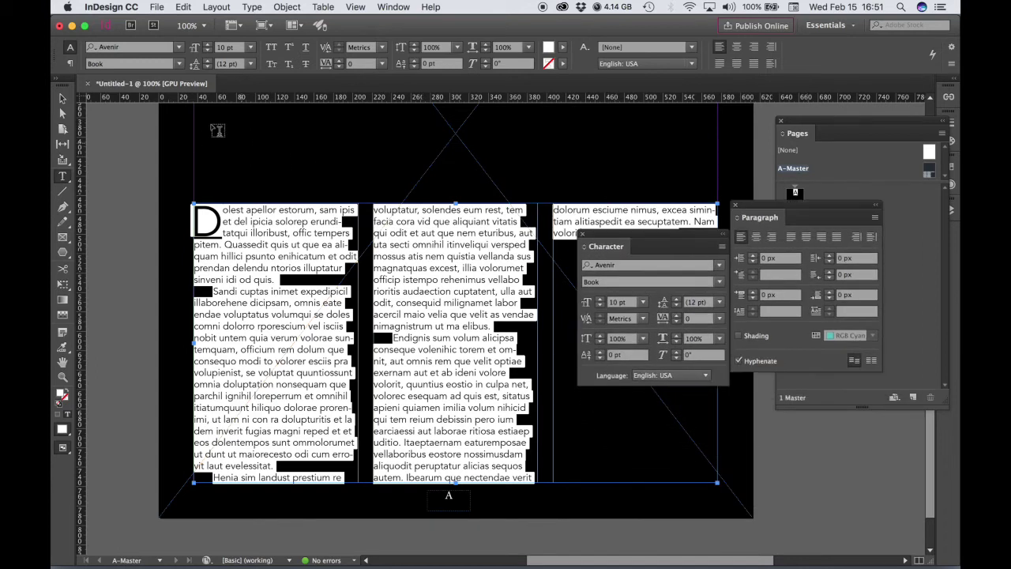
Step: Compare the character and paragraph modes of the control bar, leave it on paragraph formatting and rearrange the floating Character and Paragraph controls
{"action": "left_click", "coordinate": [69, 60]}
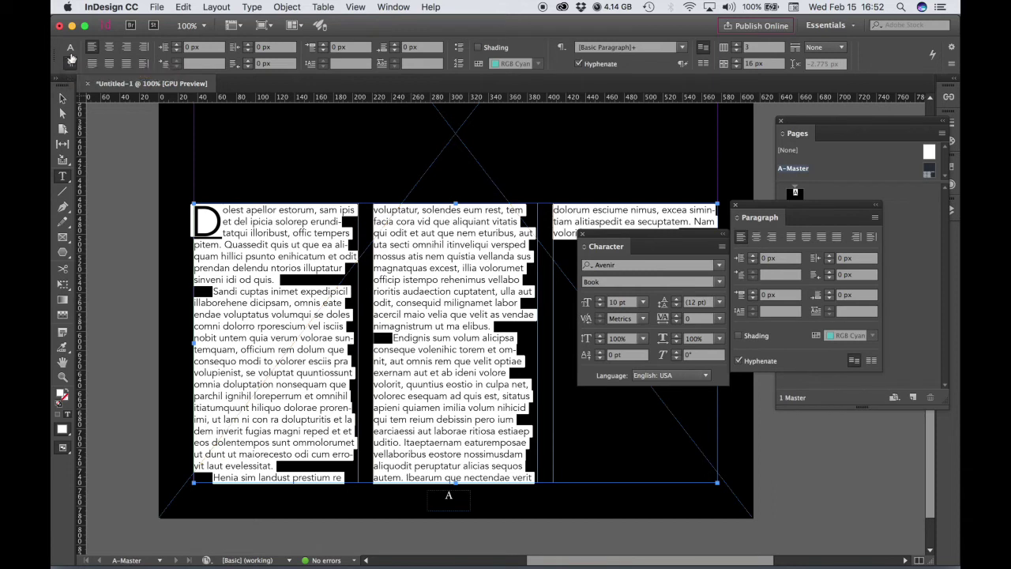
{"action": "left_click", "coordinate": [69, 50]}
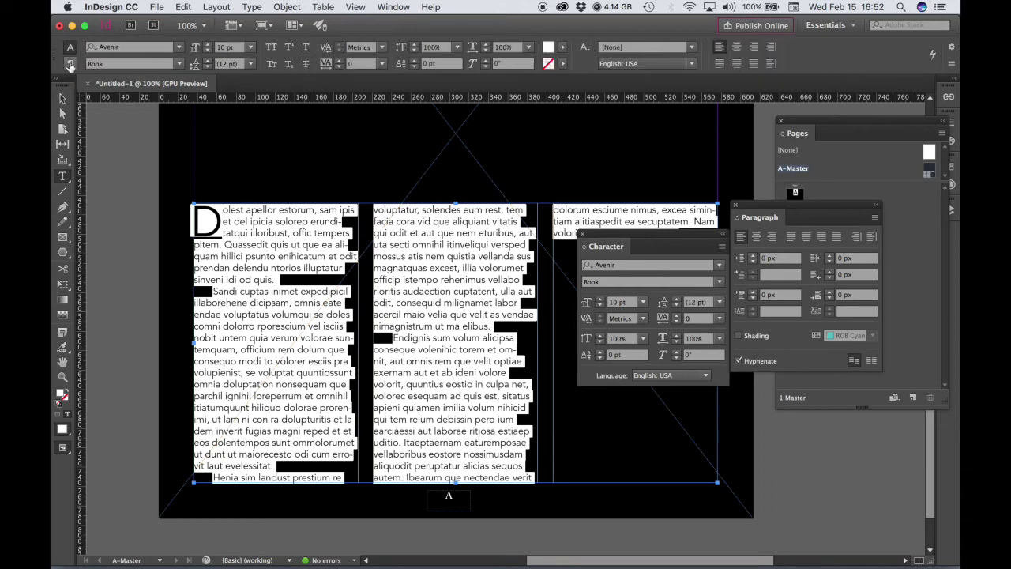
{"action": "left_click", "coordinate": [69, 63]}
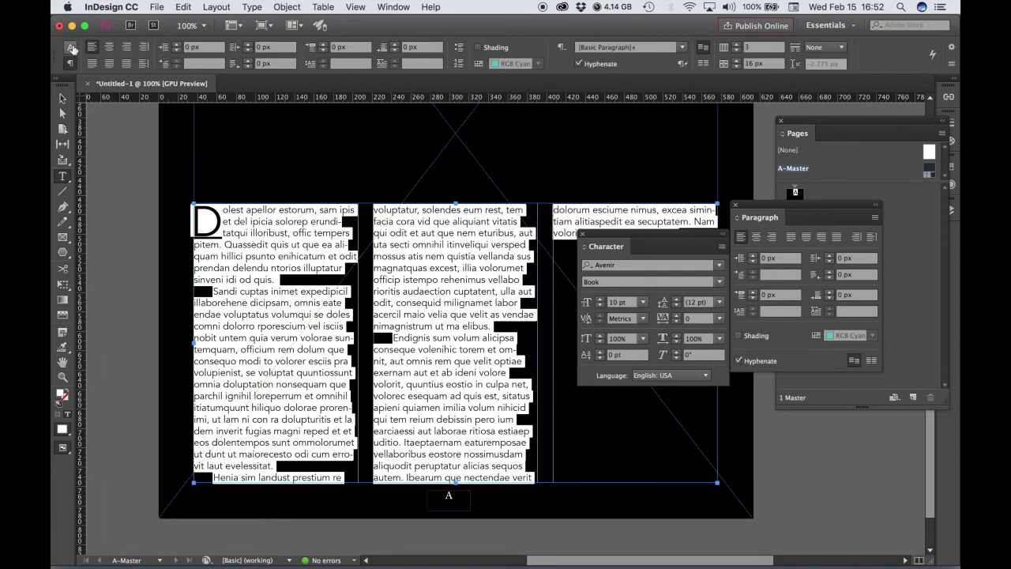
{"action": "left_click_drag", "start_coordinate": [673, 237], "coordinate": [652, 176]}
{"action": "left_click_drag", "start_coordinate": [821, 204], "coordinate": [843, 338]}
{"action": "left_click_drag", "start_coordinate": [640, 175], "coordinate": [603, 272]}
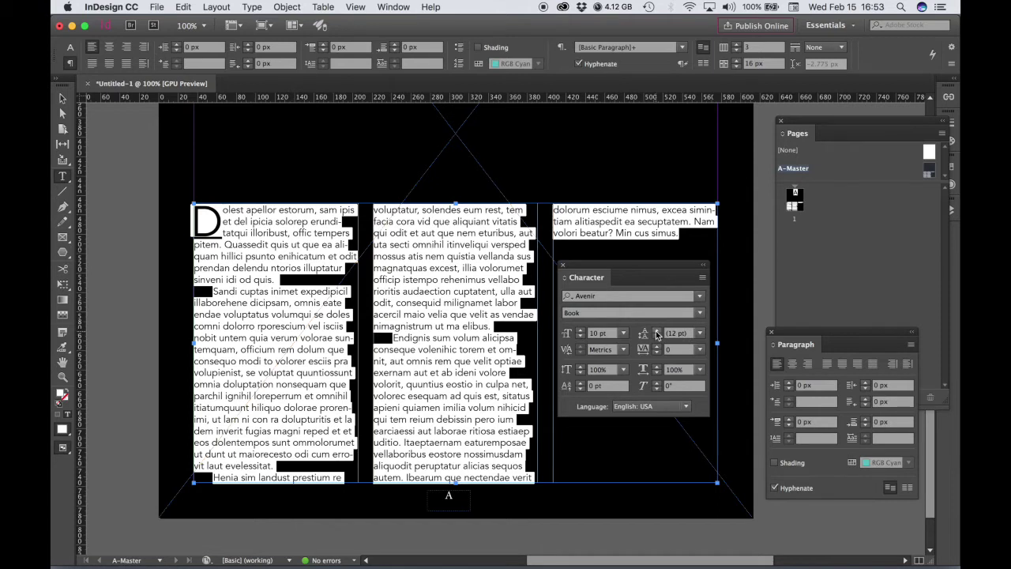
Step: Increase the leading of all the placeholder text to 14 pt and deselect the text frame
{"action": "left_click", "coordinate": [657, 332]}
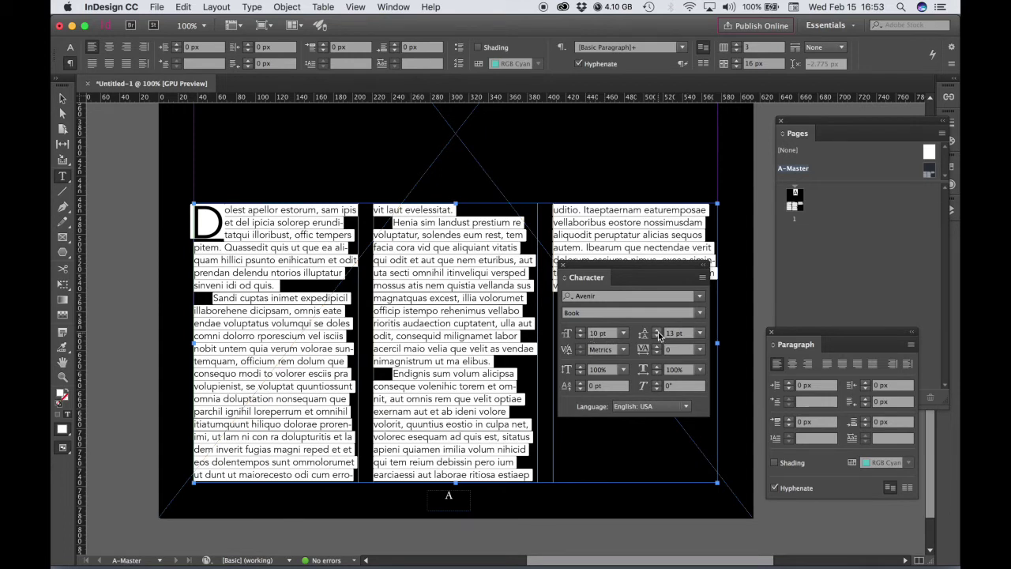
{"action": "left_click_drag", "start_coordinate": [648, 269], "coordinate": [733, 262]}
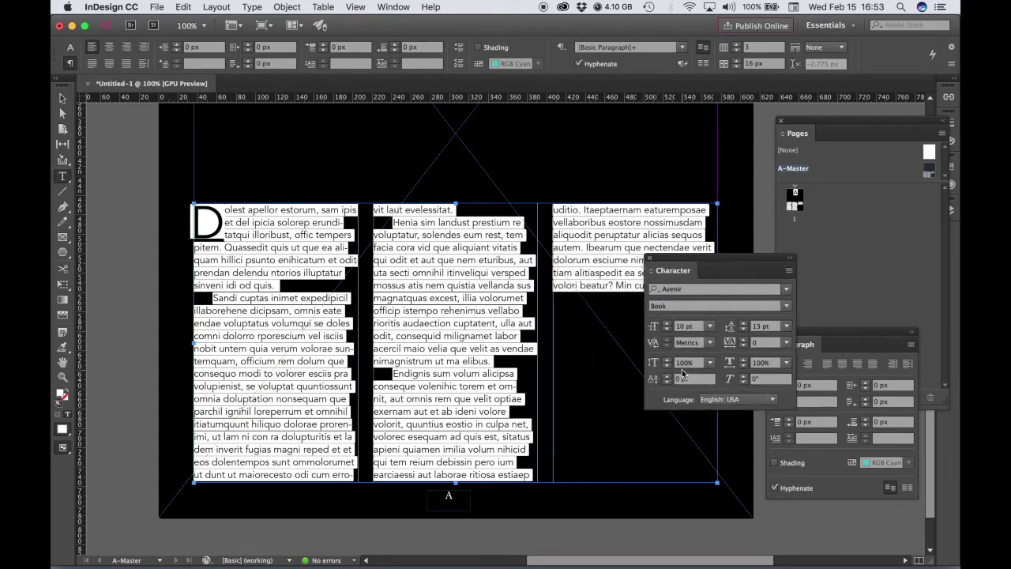
{"action": "left_click", "coordinate": [745, 325]}
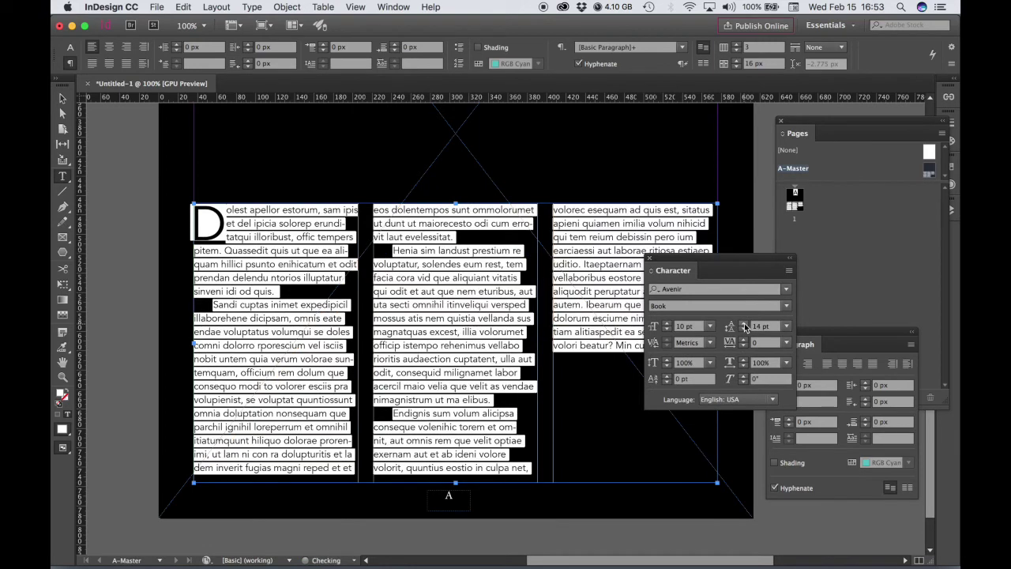
{"action": "key", "text": "Escape"}
{"action": "left_click", "coordinate": [108, 179]}
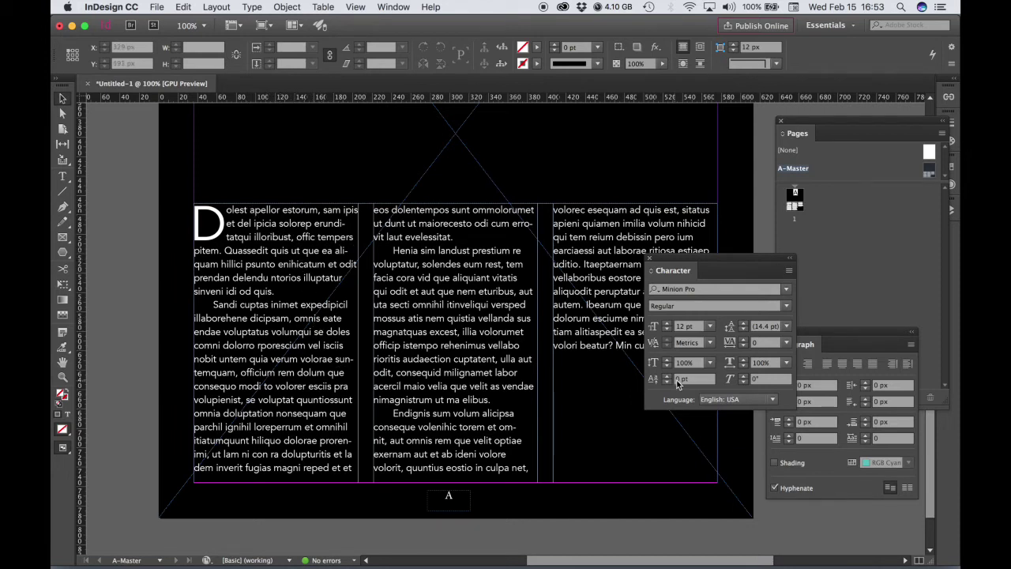
Step: Select all the placeholder text again, set its leading to 18 pt and deselect the text
{"action": "left_click", "coordinate": [63, 175]}
{"action": "left_click", "coordinate": [541, 386]}
{"action": "key", "text": "super+a"}
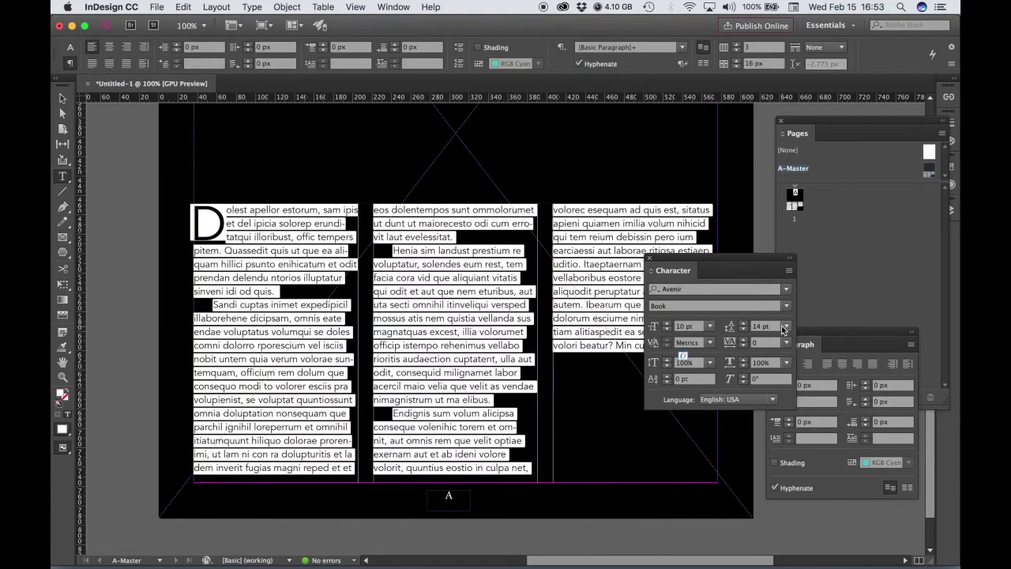
{"action": "left_click", "coordinate": [786, 325]}
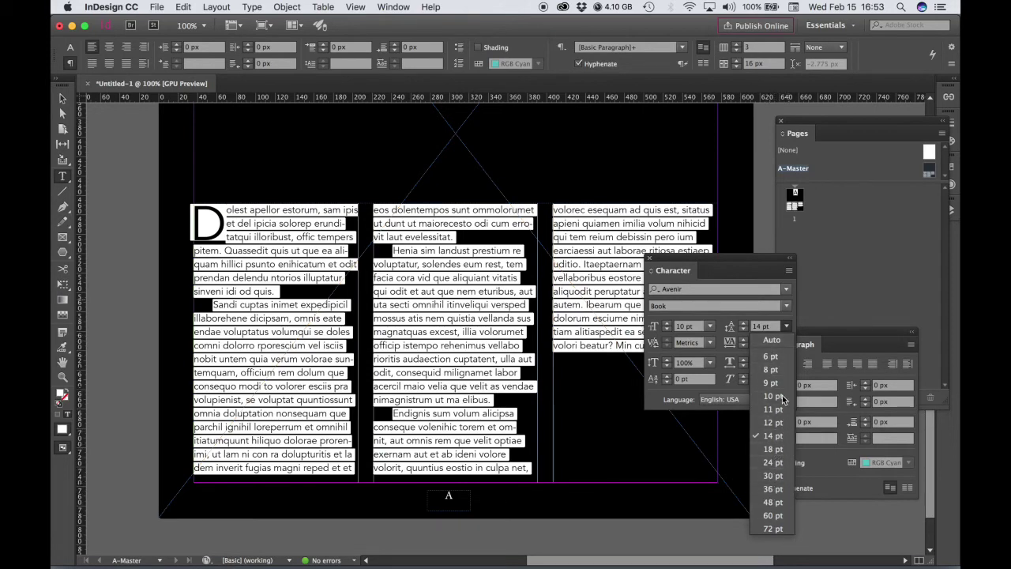
{"action": "left_click", "coordinate": [773, 450]}
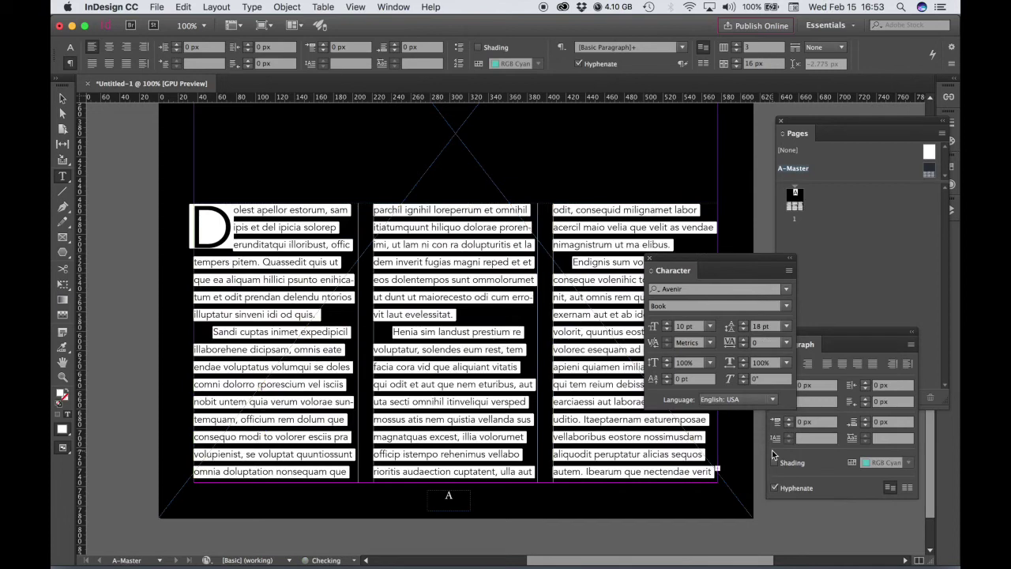
{"action": "left_click", "coordinate": [461, 226]}
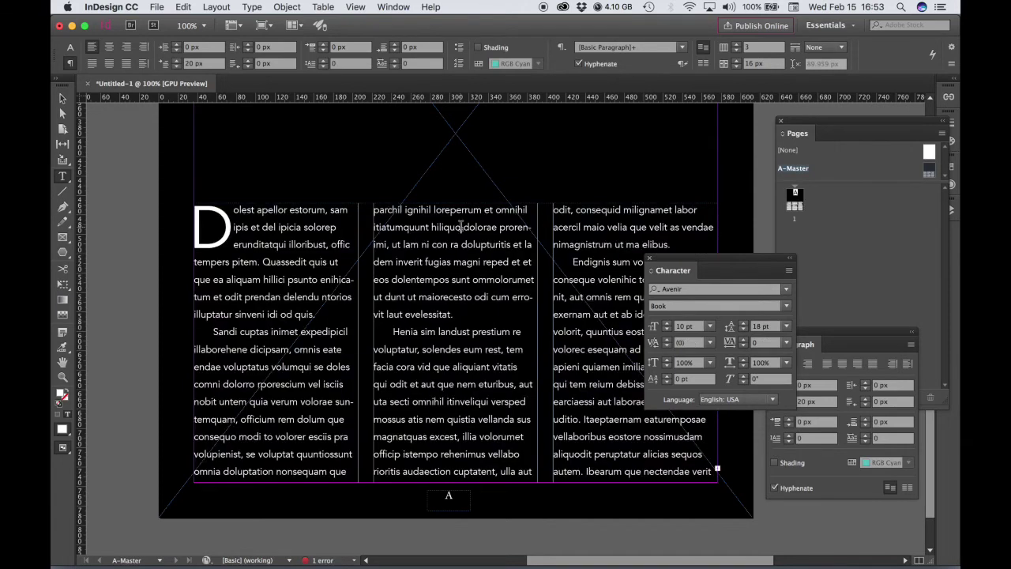
Step: Move the Character controls off the third column and examine the text spacing across the master page
{"action": "left_click_drag", "start_coordinate": [675, 273], "coordinate": [803, 259]}
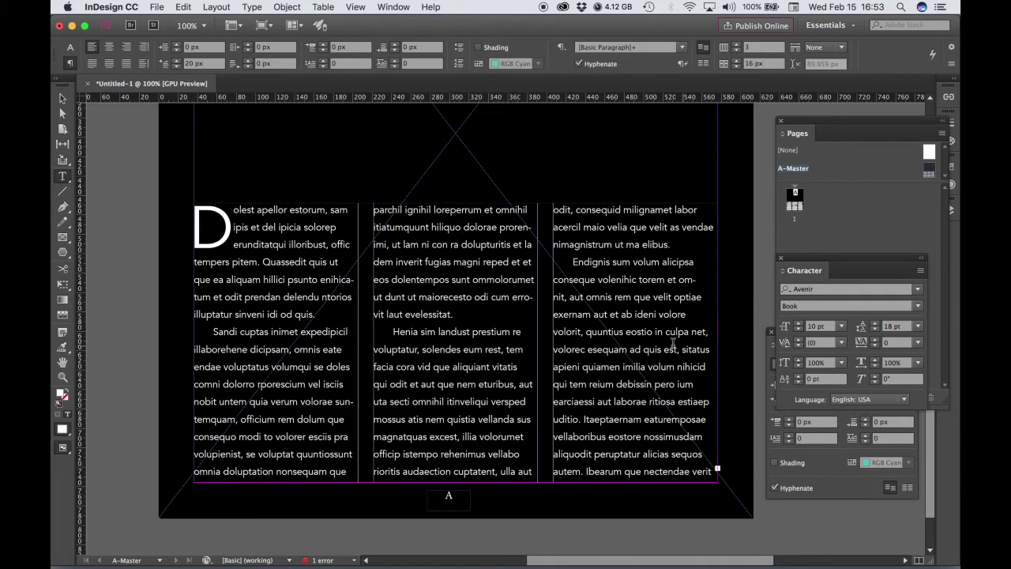
{"action": "scroll", "coordinate": [660, 330], "scroll_direction": "up", "scroll_amount": 5}
{"action": "scroll", "coordinate": [661, 330], "scroll_direction": "down", "scroll_amount": 7}
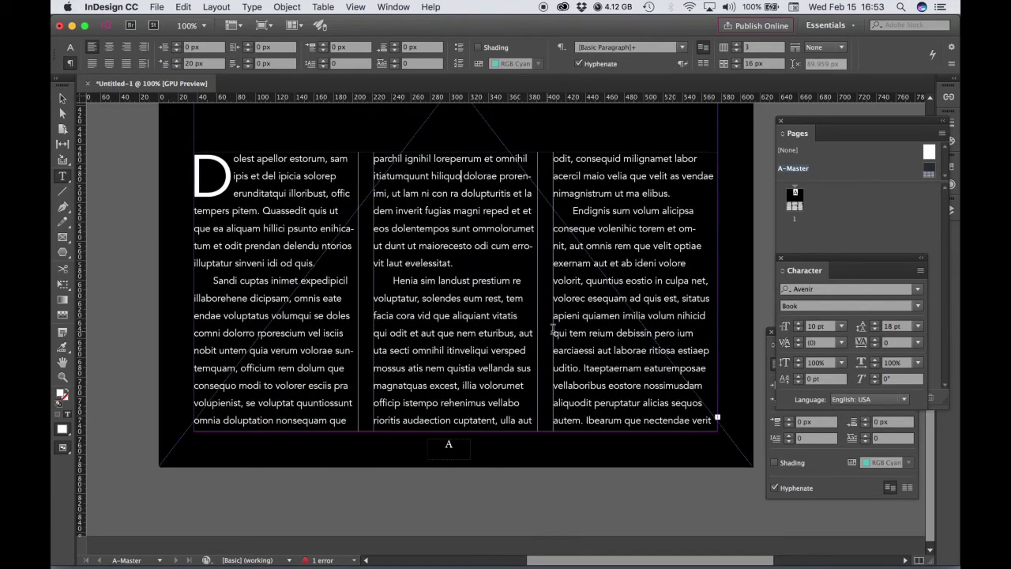
{"action": "left_click", "coordinate": [62, 377]}
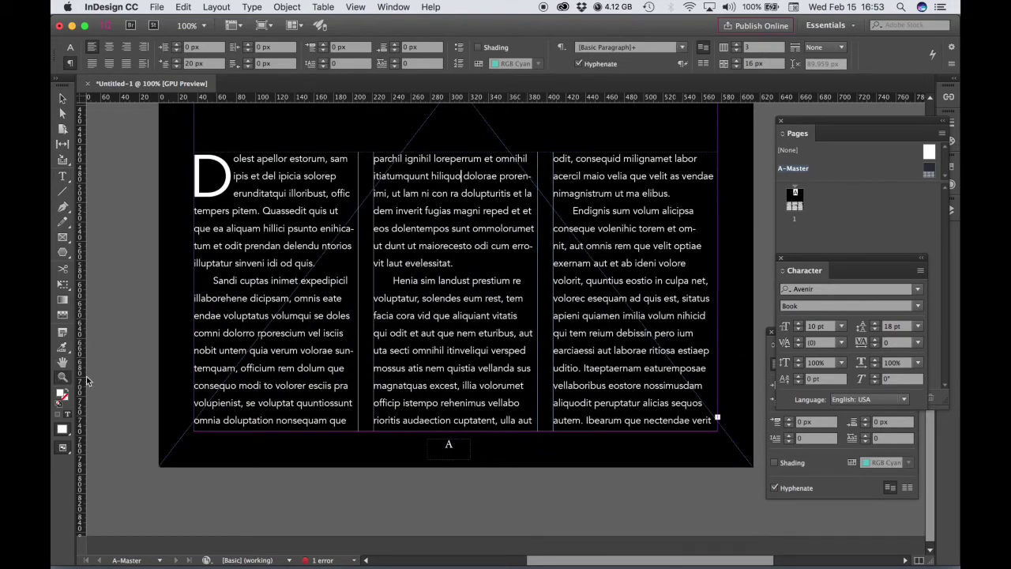
{"action": "left_click", "coordinate": [493, 316], "text": "alt"}
{"action": "left_click", "coordinate": [492, 311], "text": "alt"}
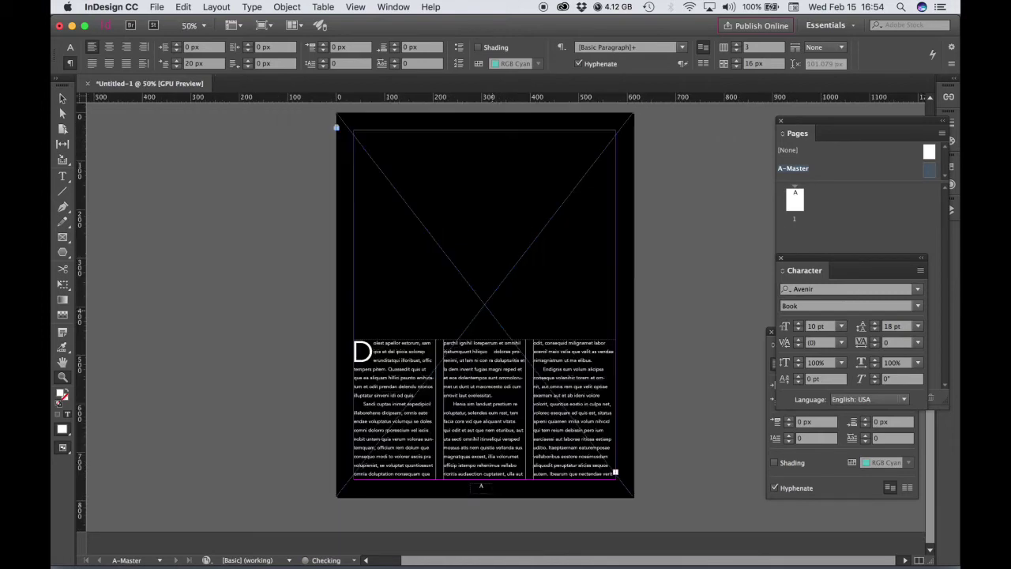
{"action": "left_click", "coordinate": [447, 280], "text": "alt"}
{"action": "left_click_drag", "start_coordinate": [461, 305], "coordinate": [557, 335]}
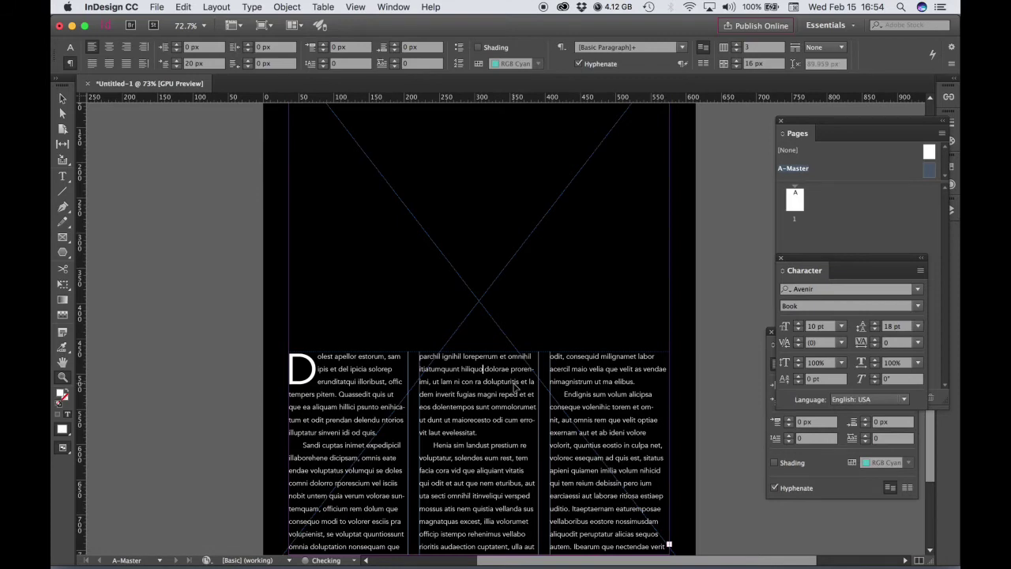
{"action": "scroll", "coordinate": [583, 357], "scroll_direction": "down", "scroll_amount": 2}
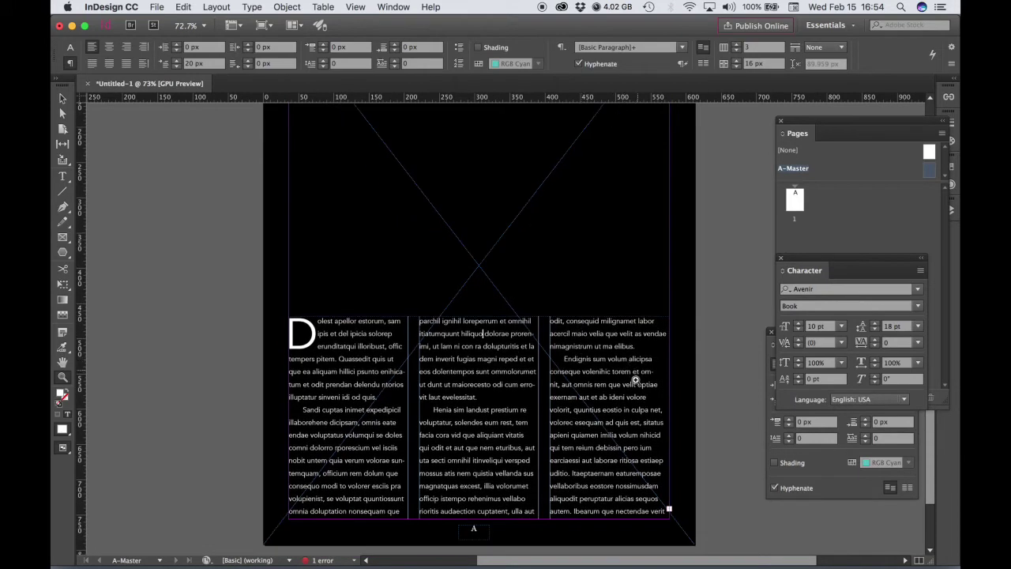
Step: Select the three-column text frame and examine the out port at its lower-right corner up close
{"action": "left_click", "coordinate": [603, 443]}
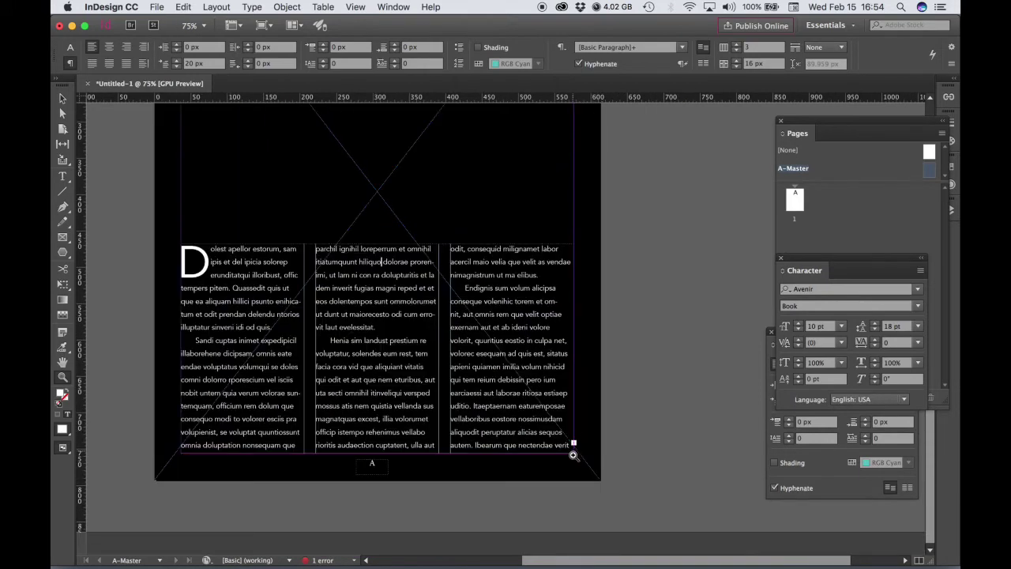
{"action": "scroll", "coordinate": [520, 394], "scroll_direction": "up", "scroll_amount": 1}
{"action": "left_click", "coordinate": [573, 479]}
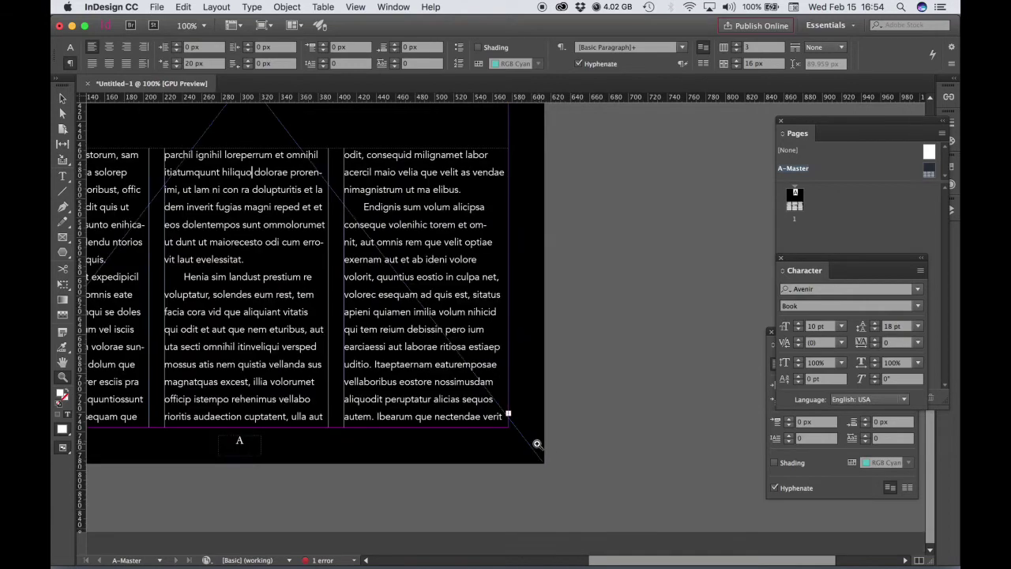
{"action": "left_click", "coordinate": [60, 99]}
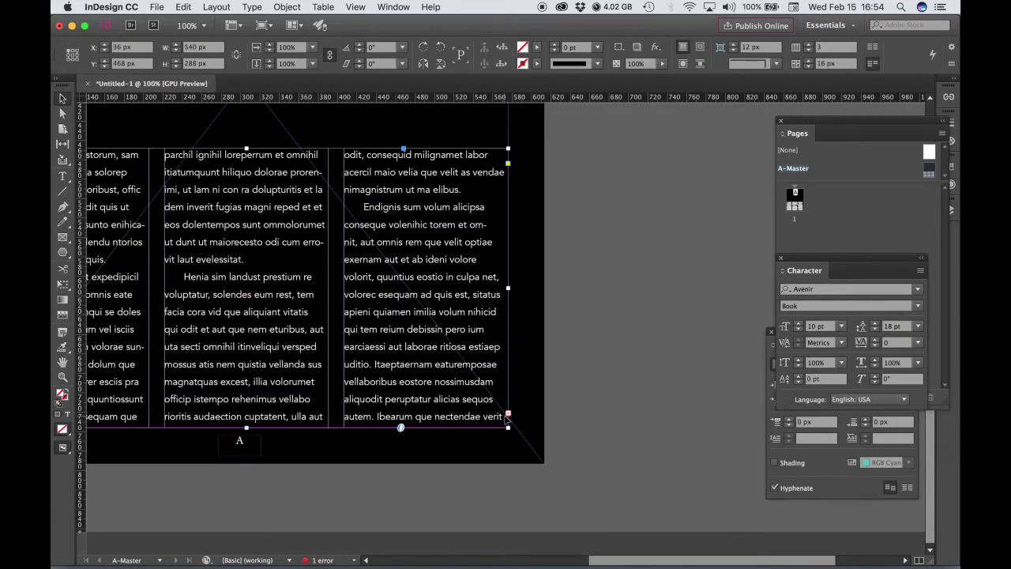
{"action": "left_click", "coordinate": [526, 402]}
{"action": "left_click", "coordinate": [521, 399]}
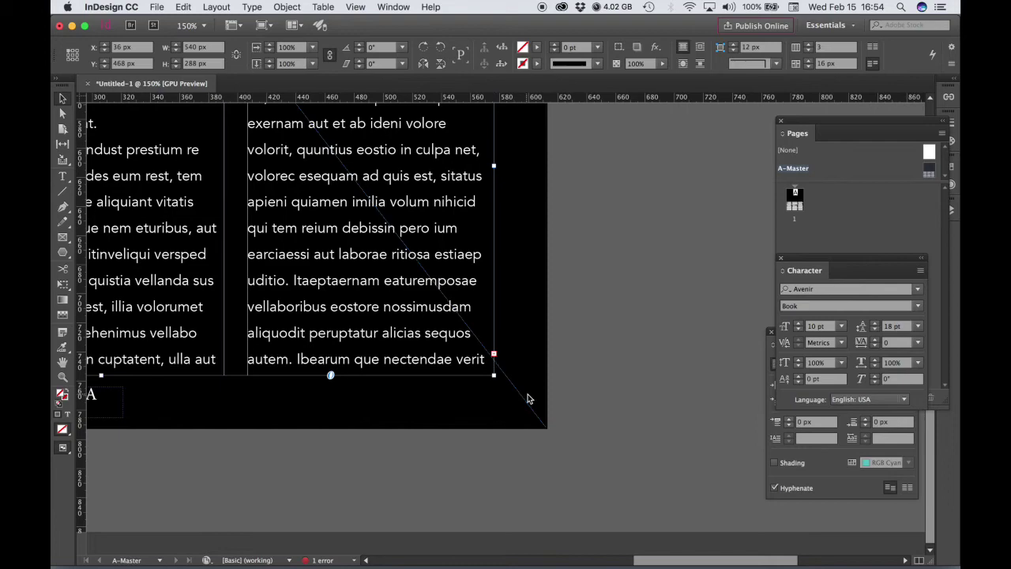
Step: Delete the end of the third column's text from "sitatus" through "verit" and leave text editing
{"action": "left_click_drag", "start_coordinate": [528, 352], "coordinate": [692, 482]}
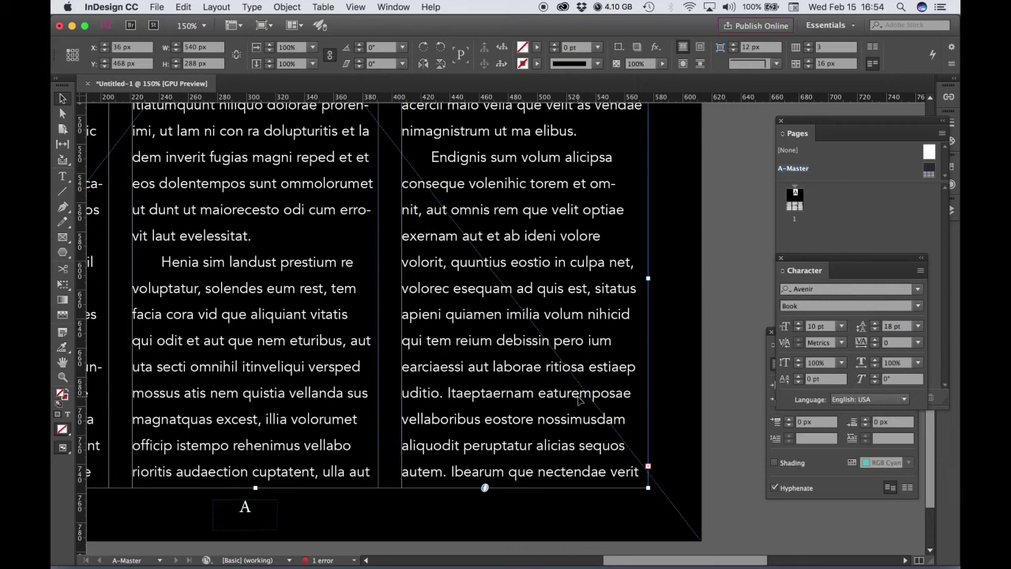
{"action": "left_click", "coordinate": [64, 176]}
{"action": "left_click_drag", "start_coordinate": [594, 290], "coordinate": [638, 466]}
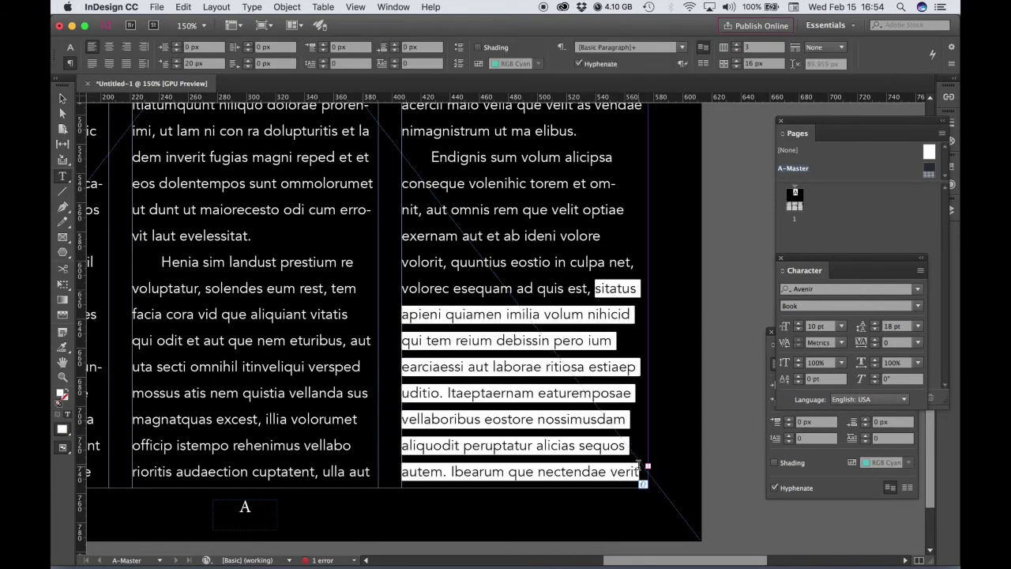
{"action": "key", "text": "BackSpace"}
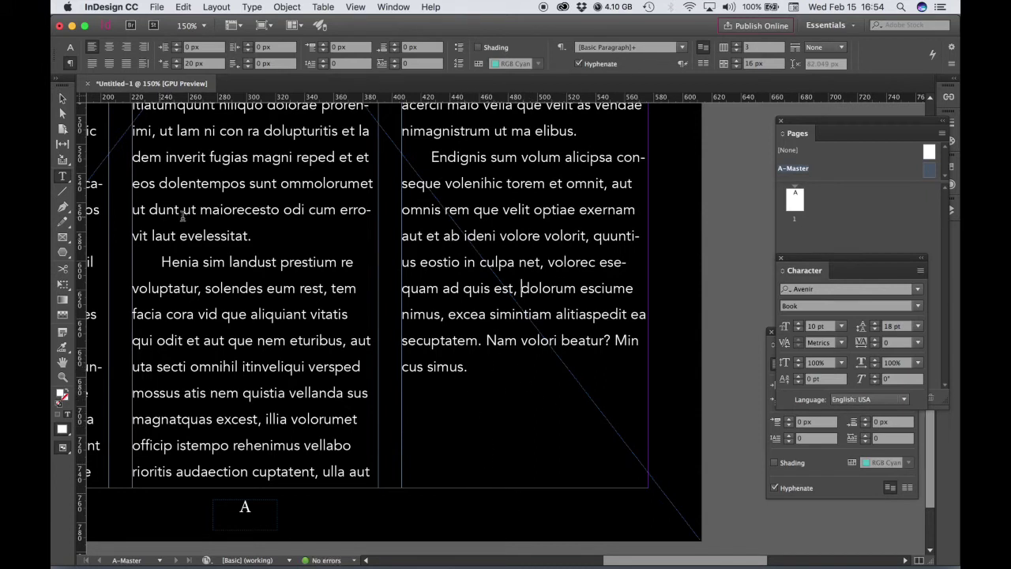
{"action": "key", "text": "Escape"}
Step: Shorten the three-column text frame from its upper edge to 254 px high and delete the extra gap before "dolorum"
{"action": "key", "text": "super+1"}
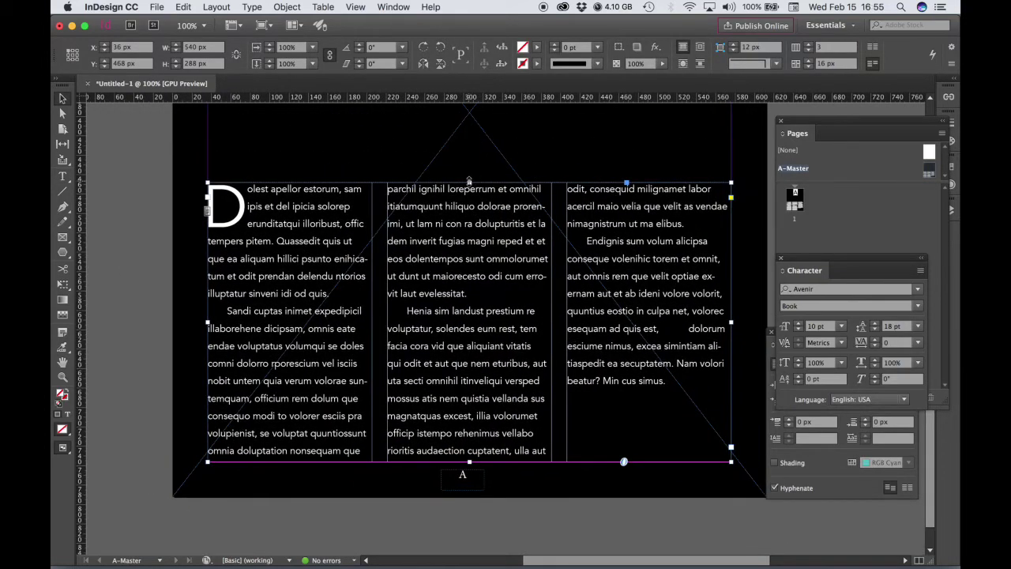
{"action": "left_click_drag", "start_coordinate": [469, 181], "coordinate": [470, 215]}
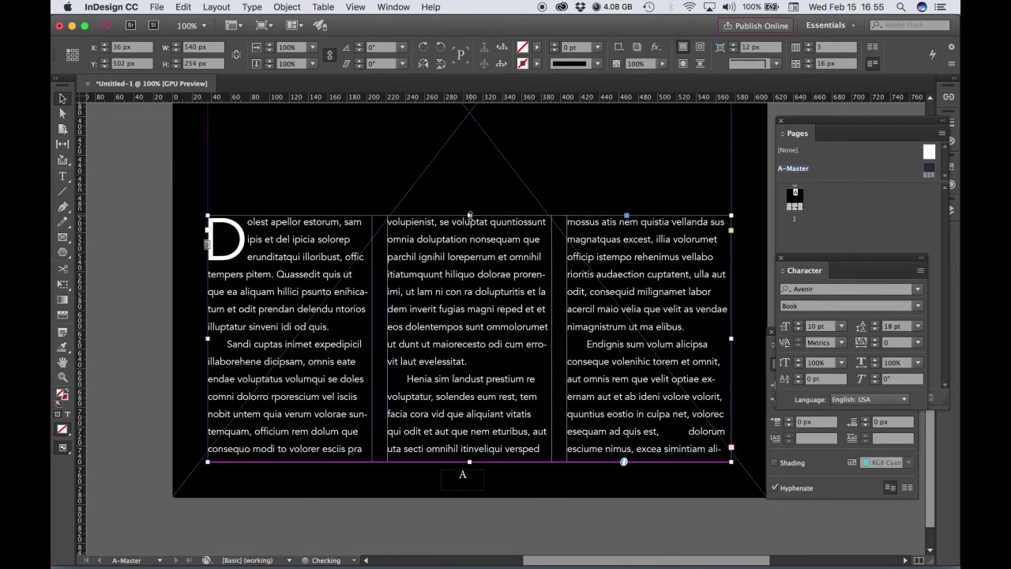
{"action": "double_click", "coordinate": [688, 431]}
{"action": "key", "text": "BackSpace"}
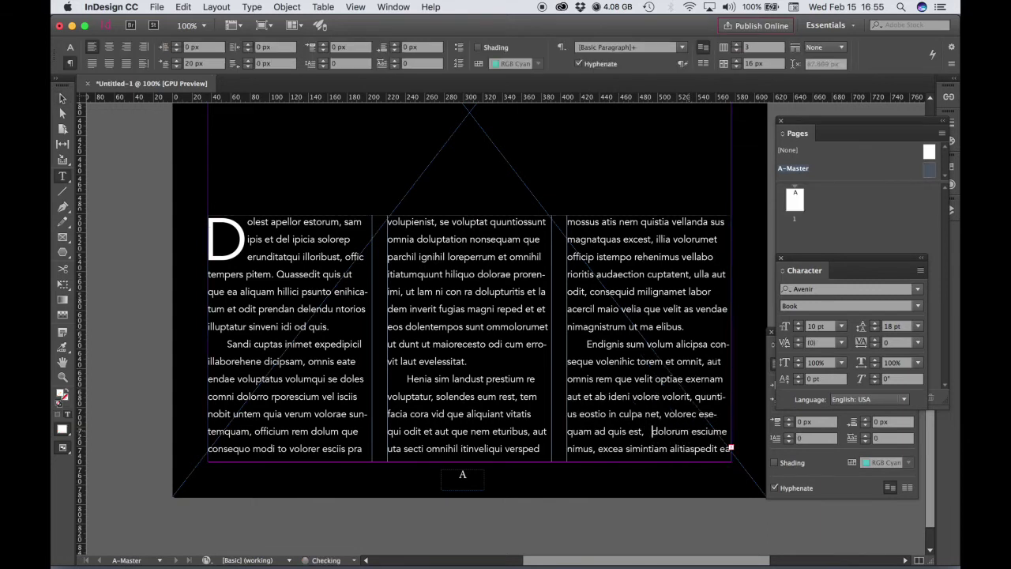
{"action": "key", "text": "BackSpace"}
Step: Delete "alitiaspedit ea", "secuptatem" and further surplus words near the third column's end to fit the text in the frame
{"action": "left_click_drag", "start_coordinate": [669, 449], "coordinate": [731, 450]}
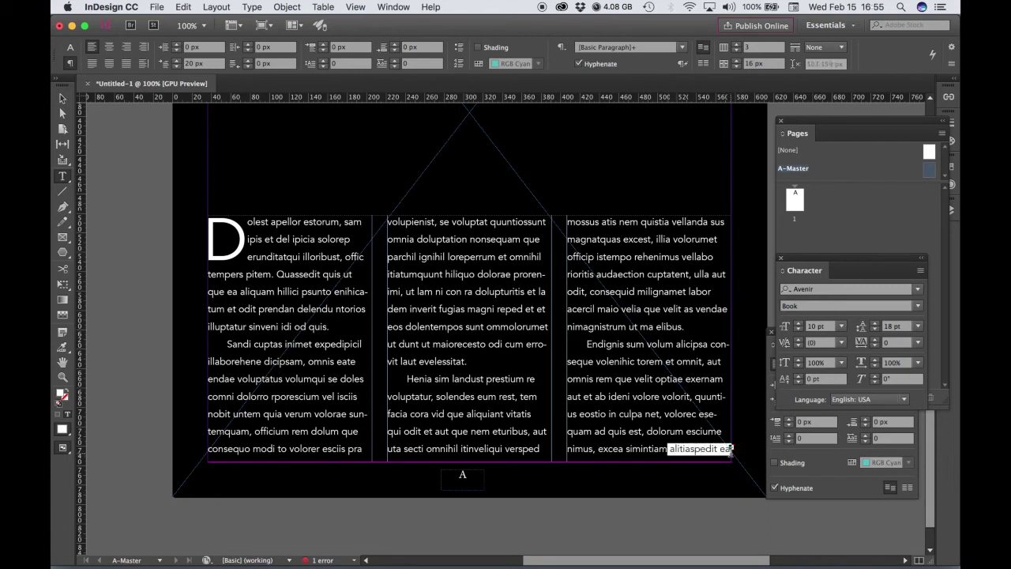
{"action": "key", "text": "BackSpace"}
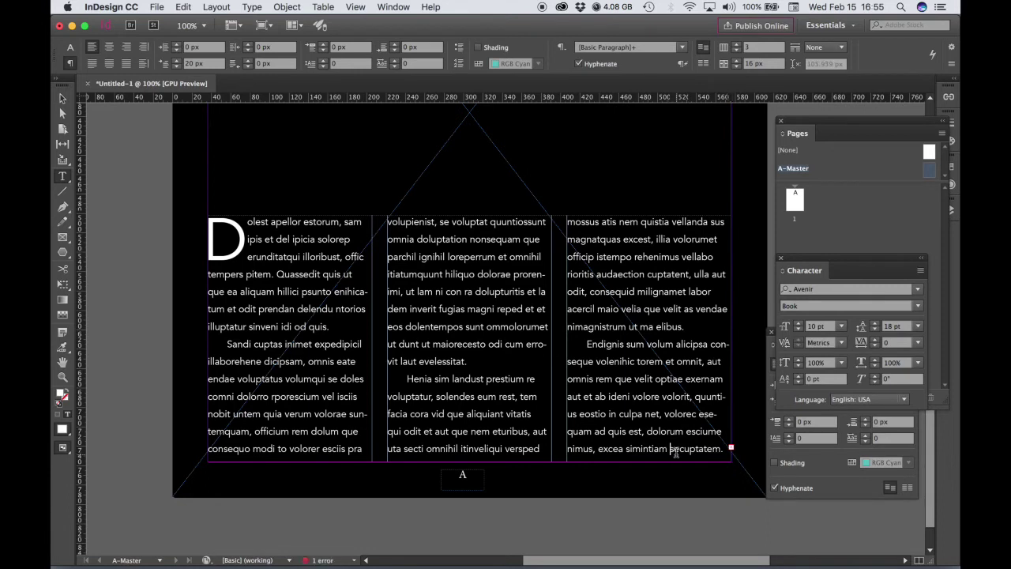
{"action": "left_click_drag", "start_coordinate": [721, 449], "coordinate": [669, 452]}
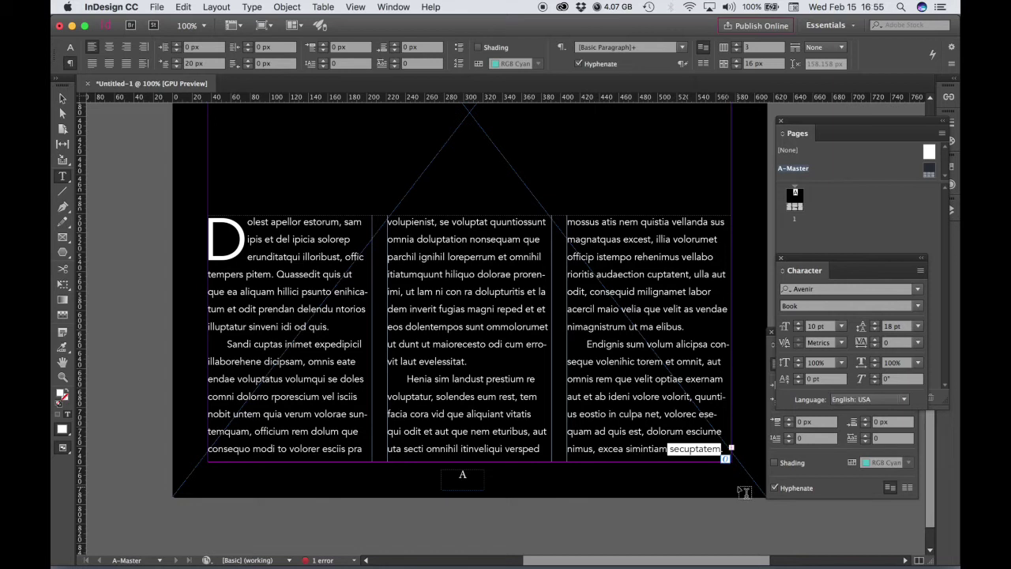
{"action": "key", "text": "BackSpace"}
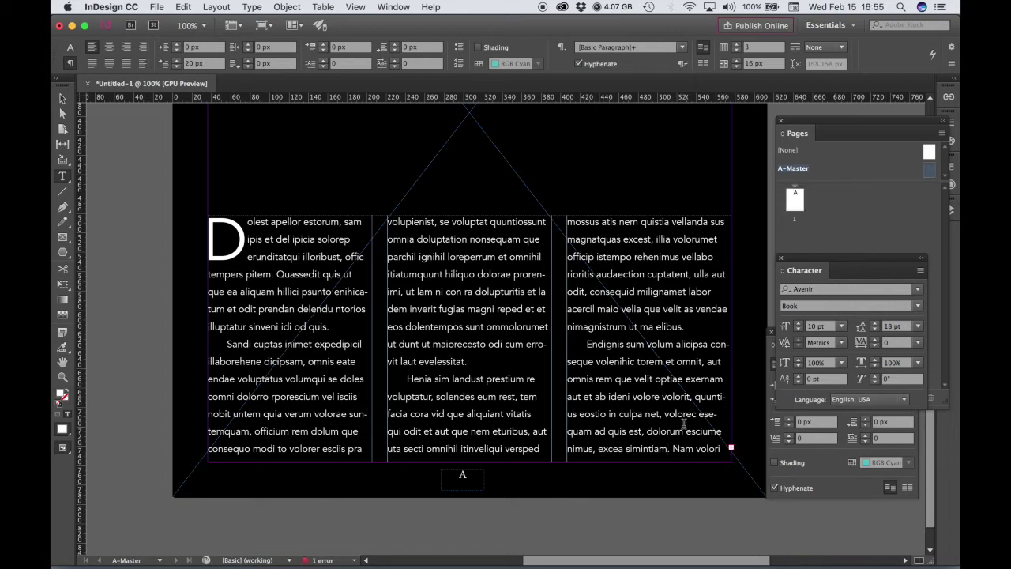
{"action": "left_click_drag", "start_coordinate": [665, 414], "coordinate": [709, 449]}
{"action": "key", "text": "BackSpace"}
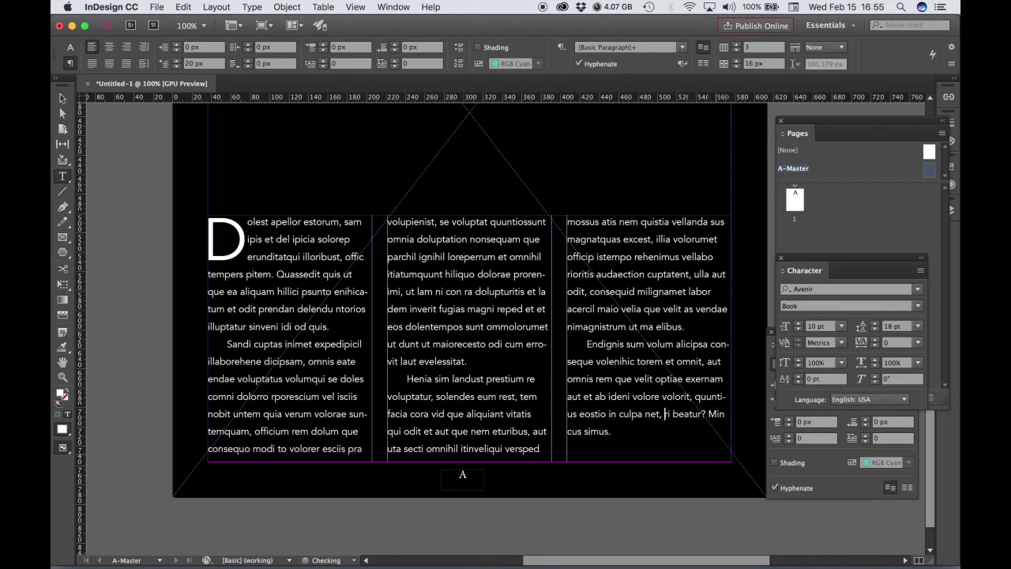
{"action": "key", "text": "Escape"}
Step: Move the three-column text frame slightly up off the lower margin, deselect it and close the Character and Paragraph controls
{"action": "key", "text": "super+minus"}
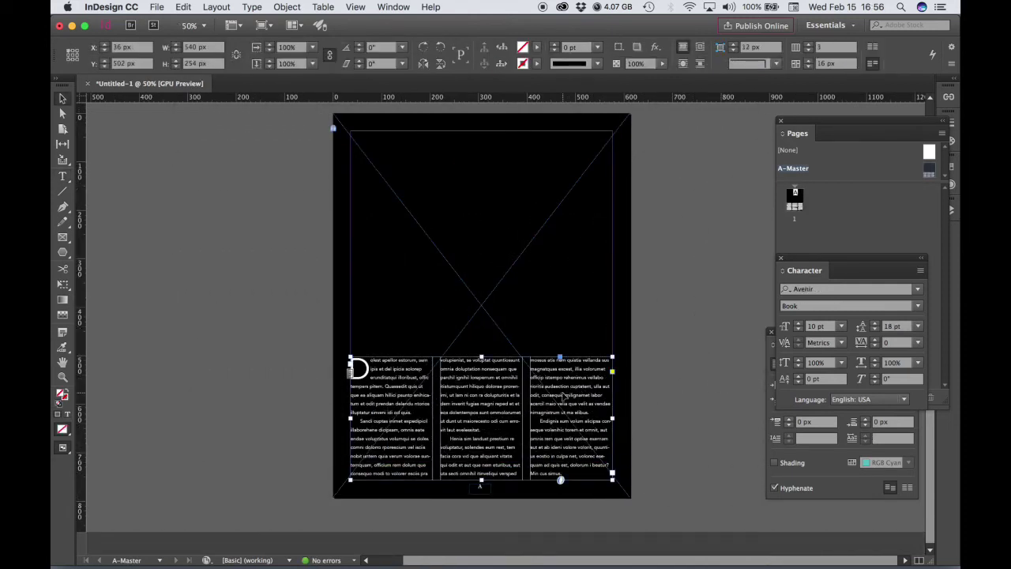
{"action": "left_click_drag", "start_coordinate": [566, 394], "coordinate": [567, 389]}
{"action": "left_click", "coordinate": [679, 413]}
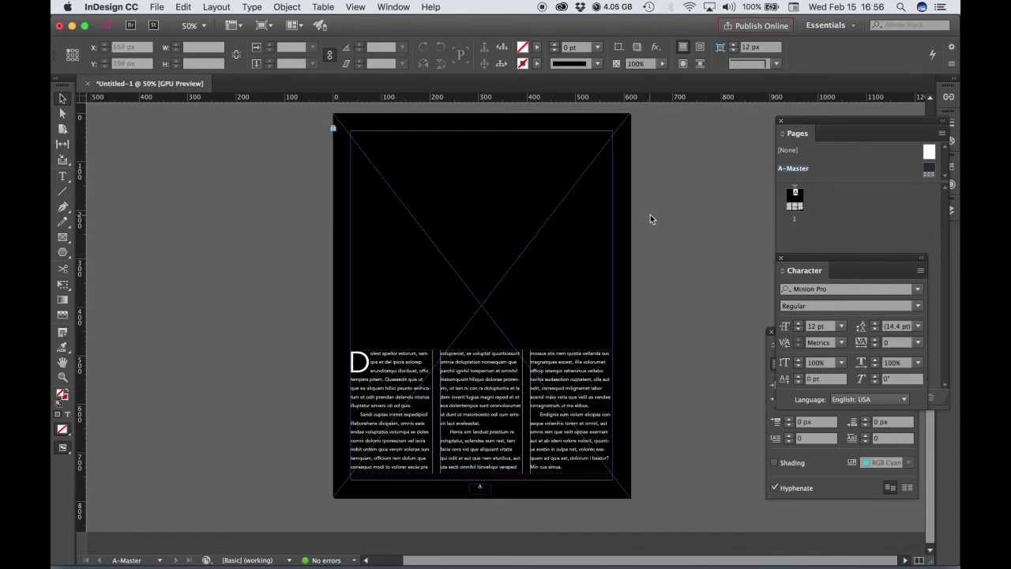
{"action": "left_click", "coordinate": [781, 258]}
{"action": "left_click", "coordinate": [772, 332]}
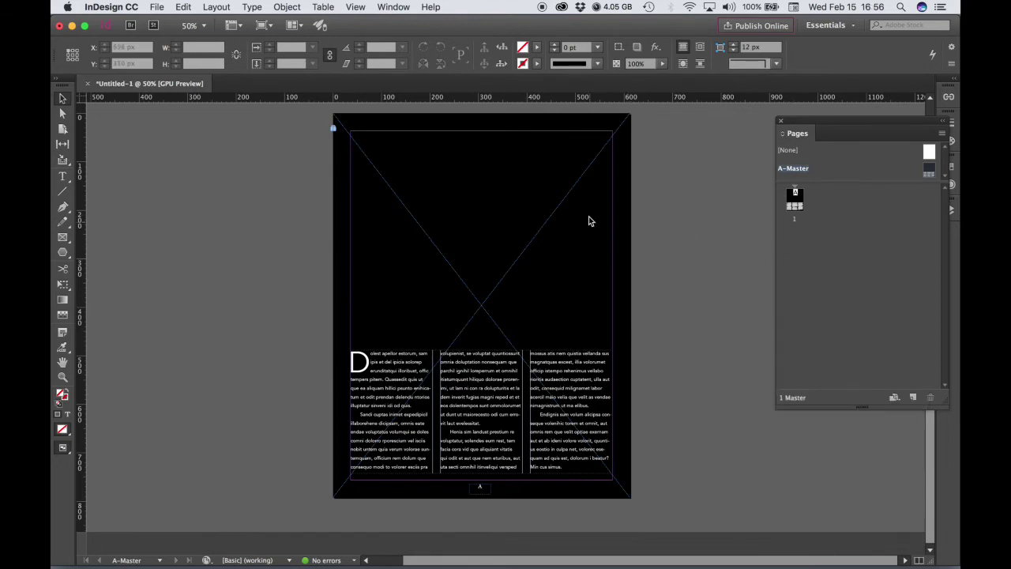
Step: Draw a horizontal line 540 px long along the upper margin of the master page, from side margin to side margin
{"action": "left_click", "coordinate": [448, 156], "text": "super"}
{"action": "left_click_drag", "start_coordinate": [564, 253], "coordinate": [442, 208]}
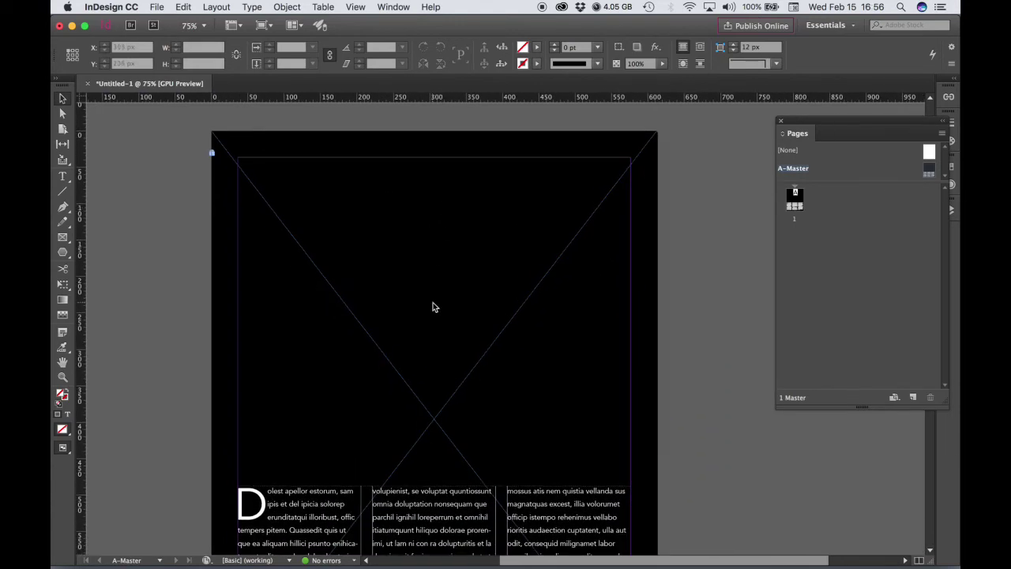
{"action": "left_click", "coordinate": [63, 191]}
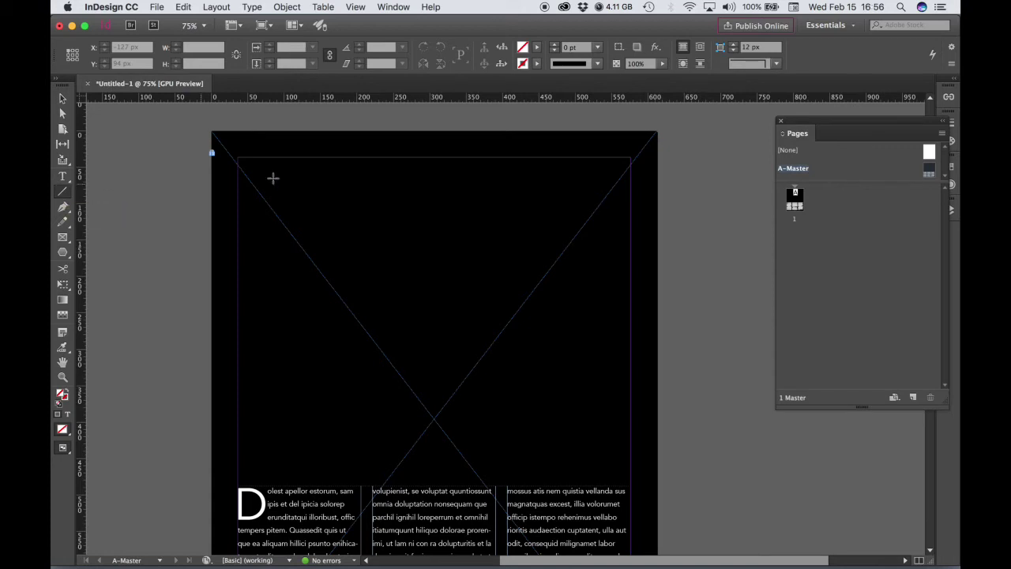
{"action": "mouse_move", "coordinate": [238, 158]}
{"action": "left_mouse_down"}
{"action": "mouse_move", "coordinate": [468, 159]}
{"action": "mouse_move", "coordinate": [630, 179]}
{"action": "left_mouse_up"}
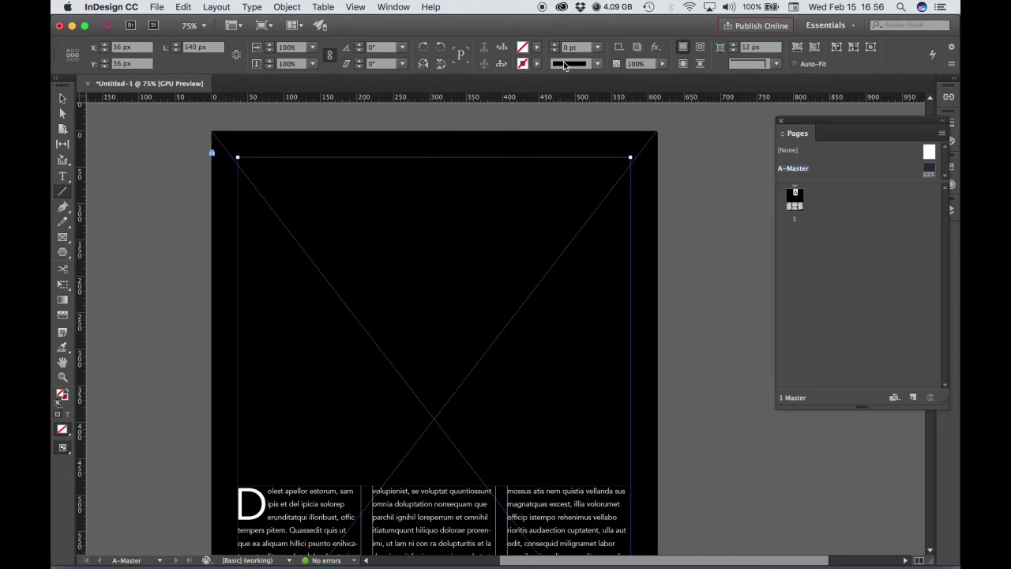
Step: Give the line along the upper margin a Paper-coloured stroke with a weight of 8 pt
{"action": "left_click", "coordinate": [538, 63]}
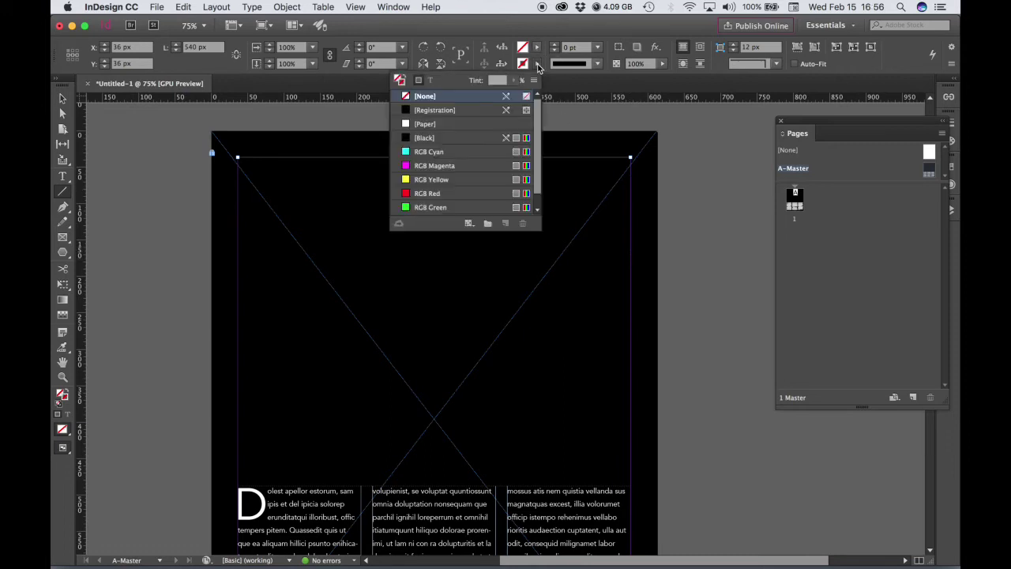
{"action": "left_click", "coordinate": [425, 124]}
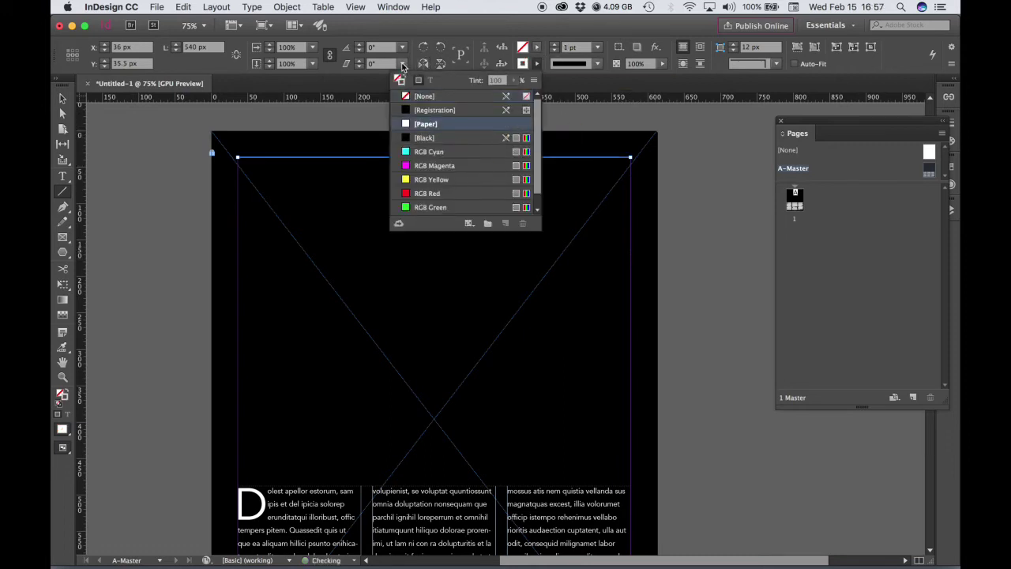
{"action": "left_click", "coordinate": [598, 47]}
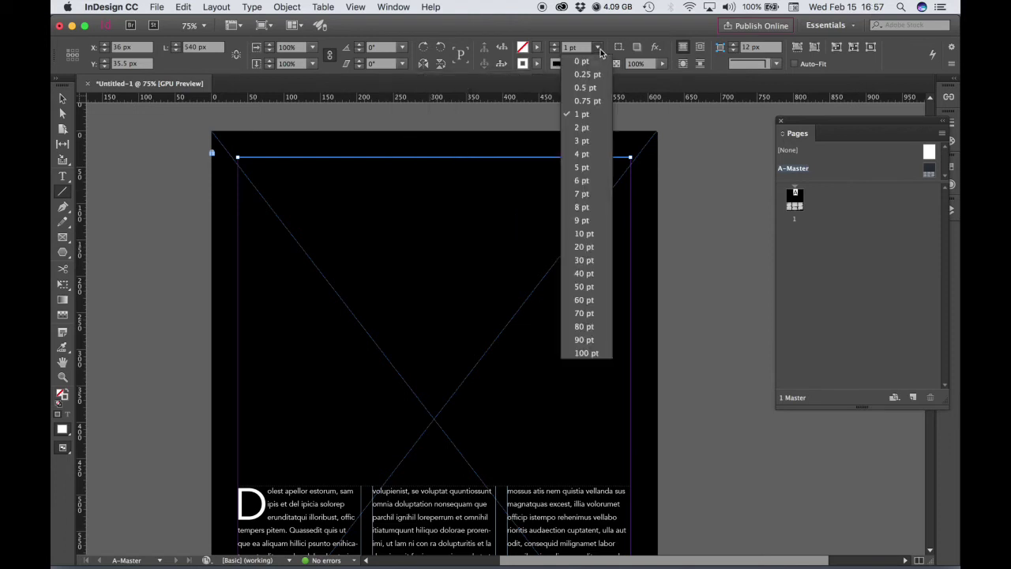
{"action": "left_click", "coordinate": [588, 208]}
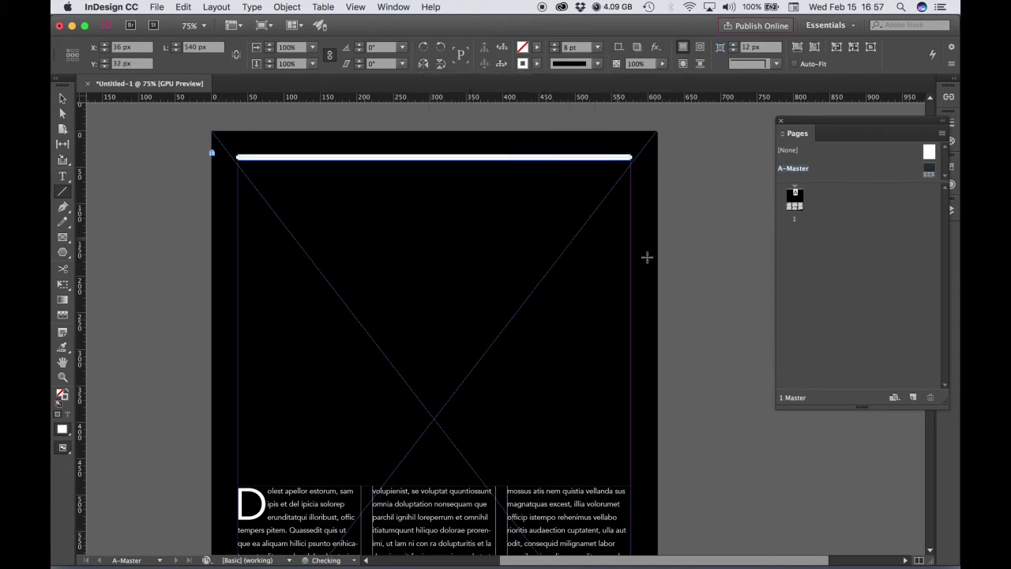
Step: Try the Thick - Thick and Japanese Dots stroke types on the line, settle on Wavy and deselect the line
{"action": "left_click_drag", "start_coordinate": [853, 126], "coordinate": [746, 128]}
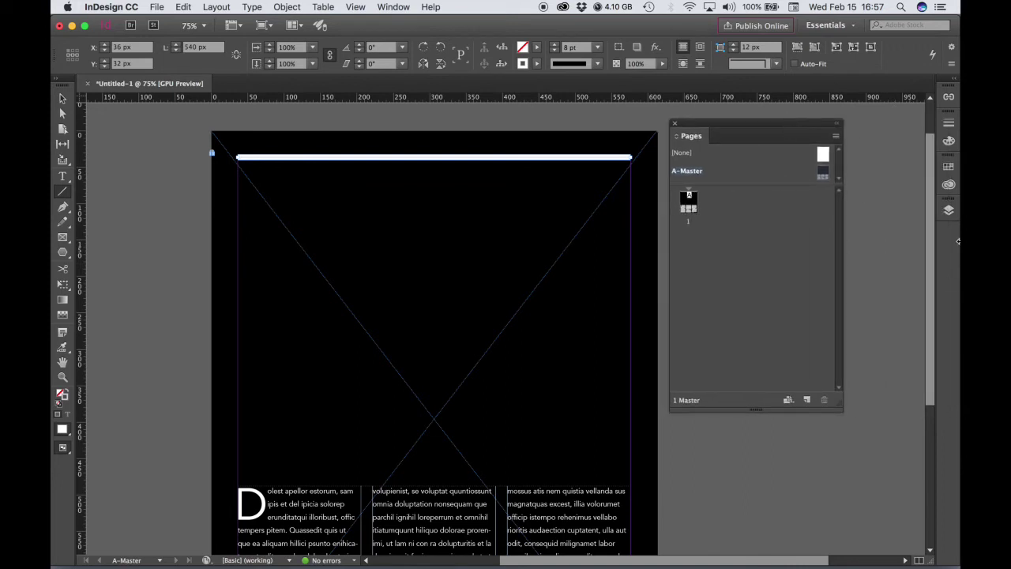
{"action": "left_click", "coordinate": [949, 127]}
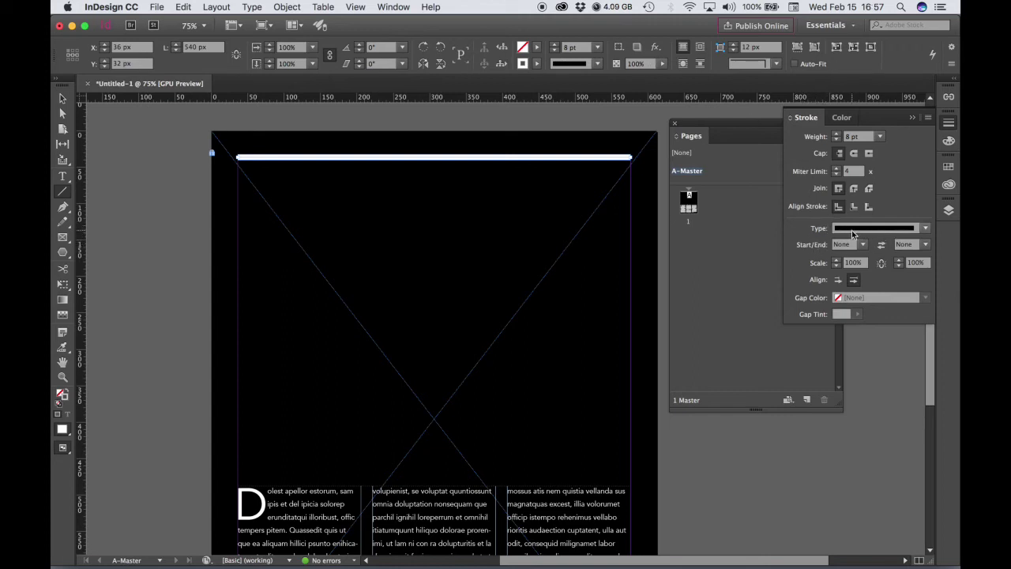
{"action": "left_click", "coordinate": [927, 230]}
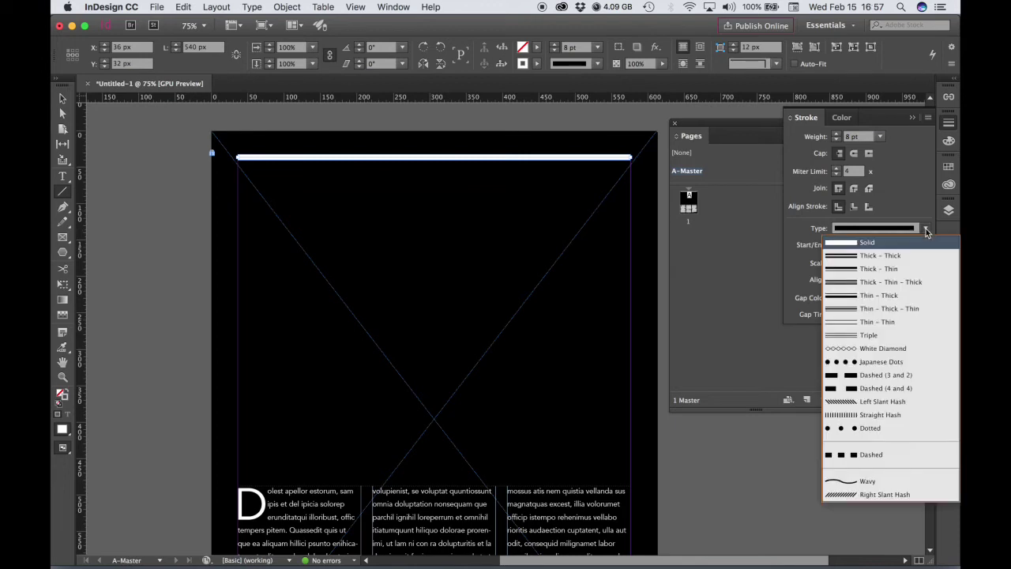
{"action": "left_click", "coordinate": [877, 259]}
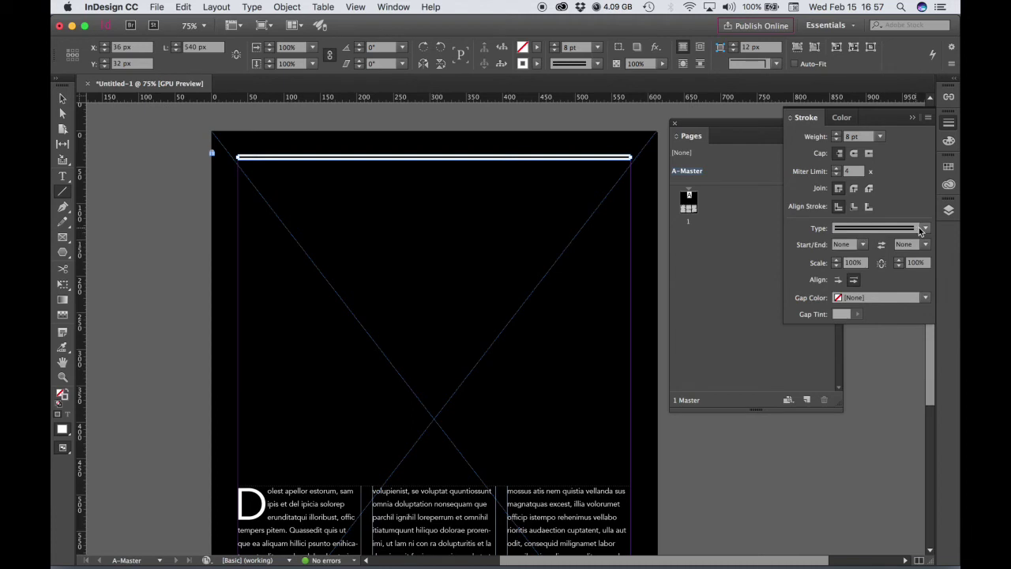
{"action": "left_click", "coordinate": [919, 229]}
{"action": "left_click", "coordinate": [918, 360]}
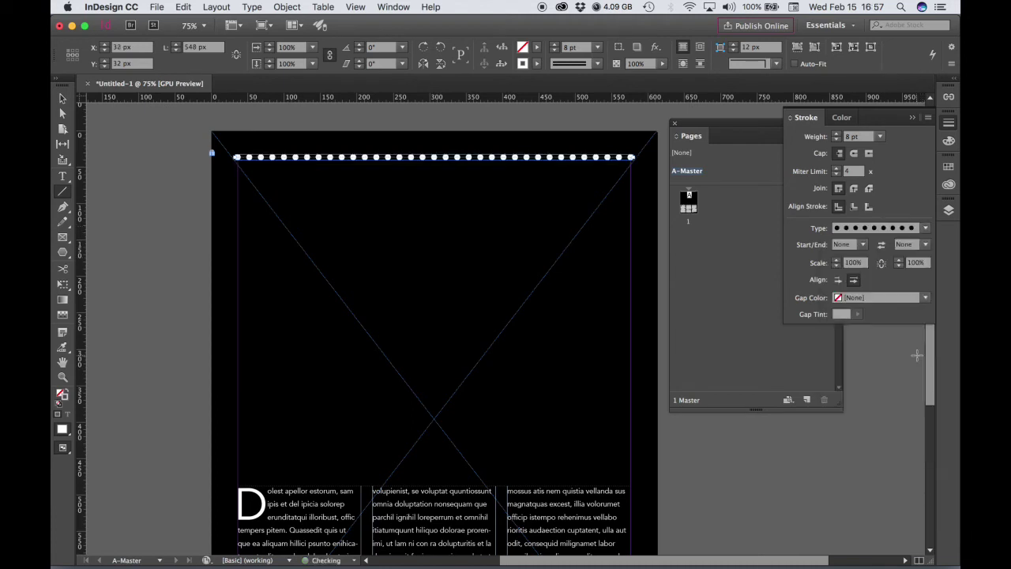
{"action": "left_click", "coordinate": [924, 231]}
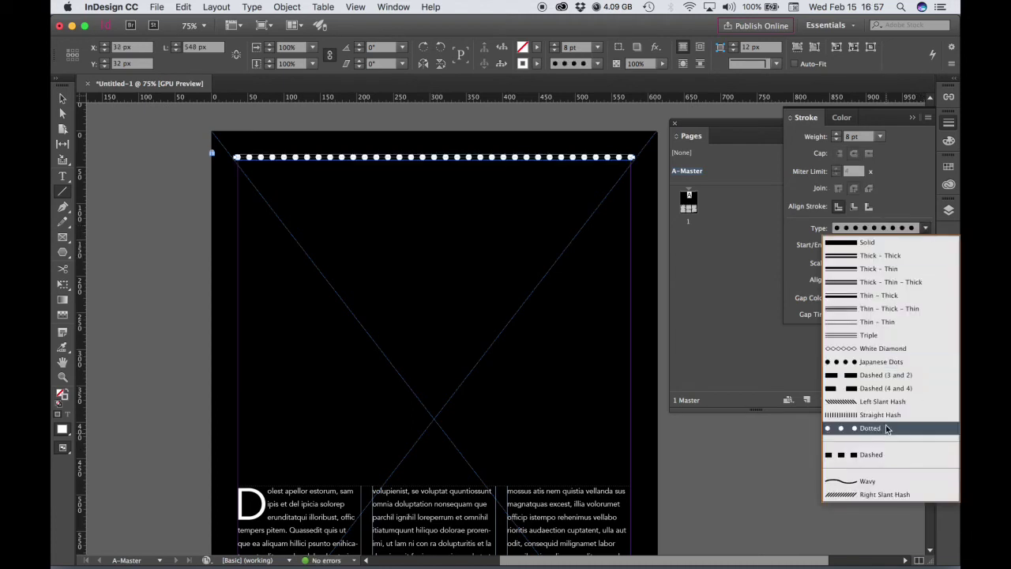
{"action": "left_click", "coordinate": [868, 482]}
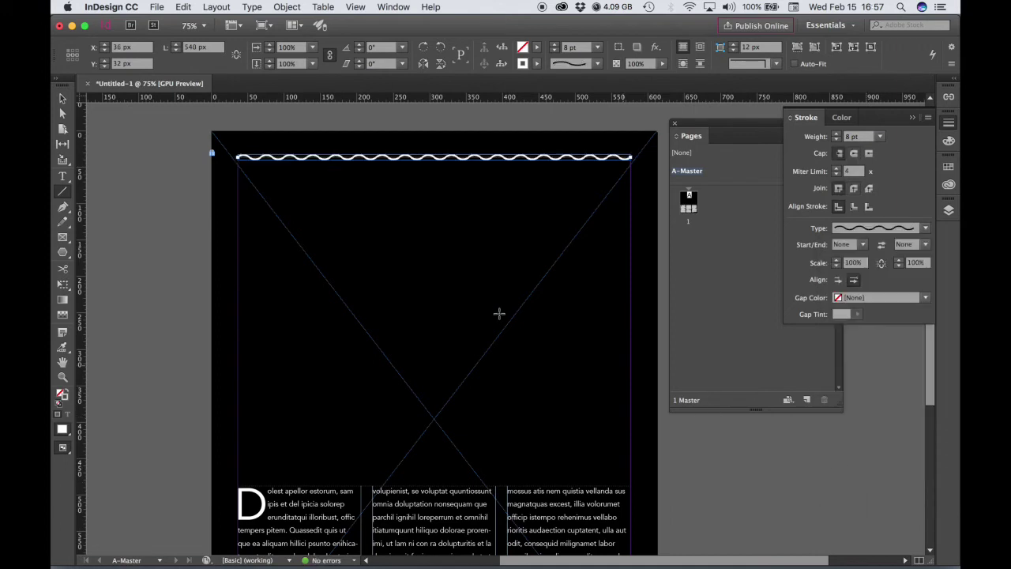
{"action": "left_click_drag", "start_coordinate": [687, 136], "coordinate": [713, 177]}
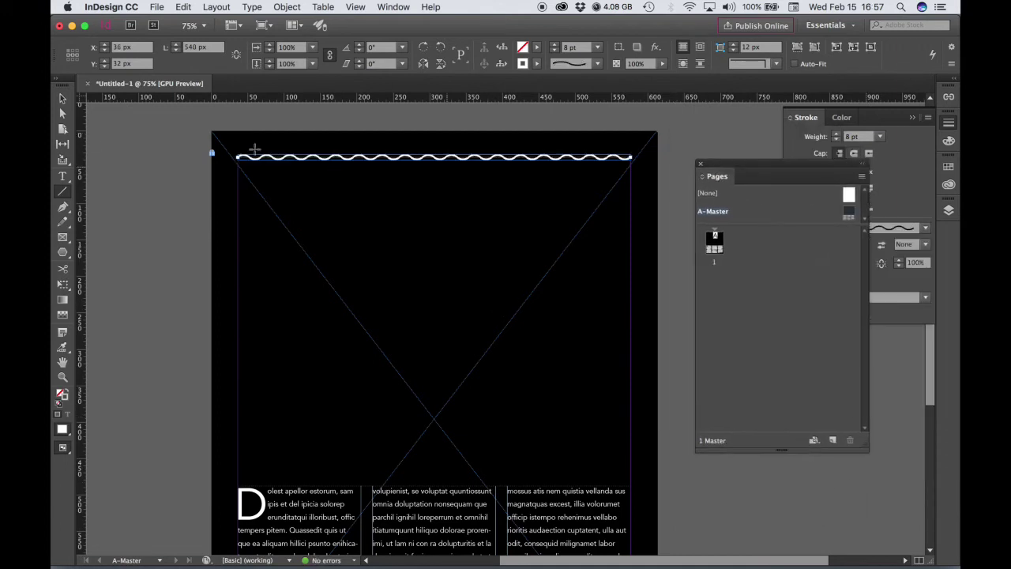
{"action": "left_click", "coordinate": [113, 138]}
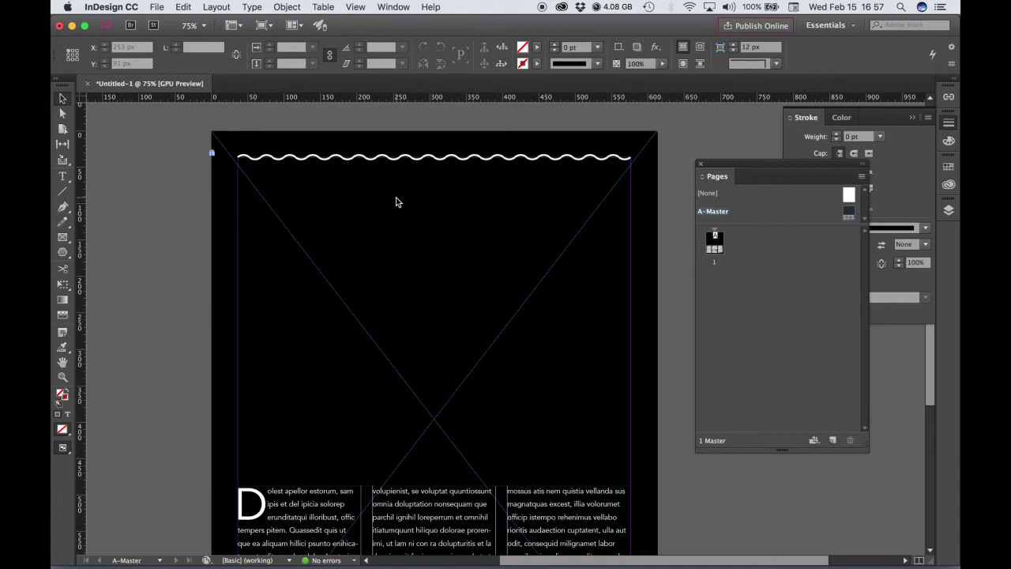
Step: Reduce the wavy line's stroke weight to 4 pt, check it deselected and select the line again
{"action": "left_click", "coordinate": [389, 161]}
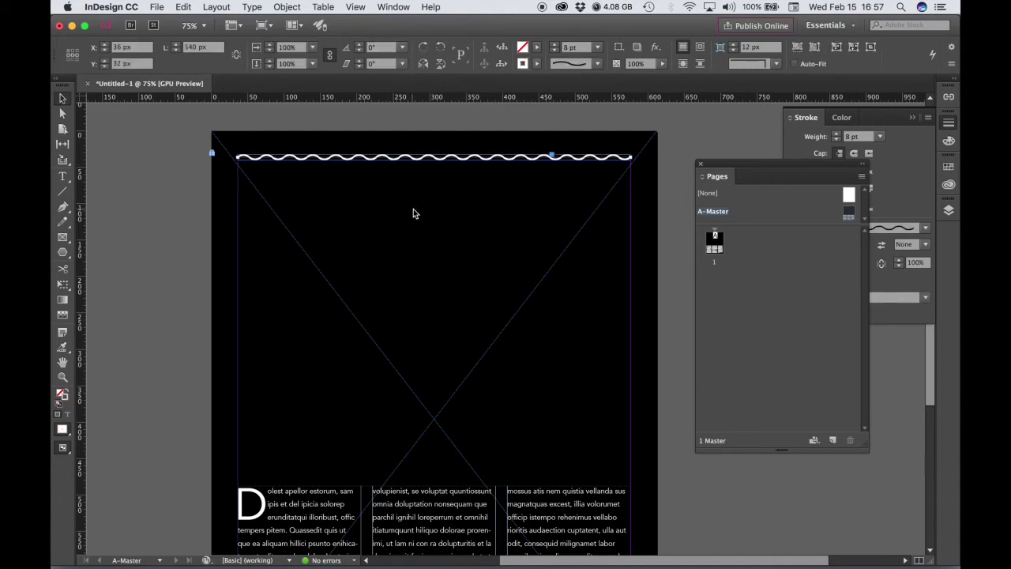
{"action": "left_click", "coordinate": [598, 47]}
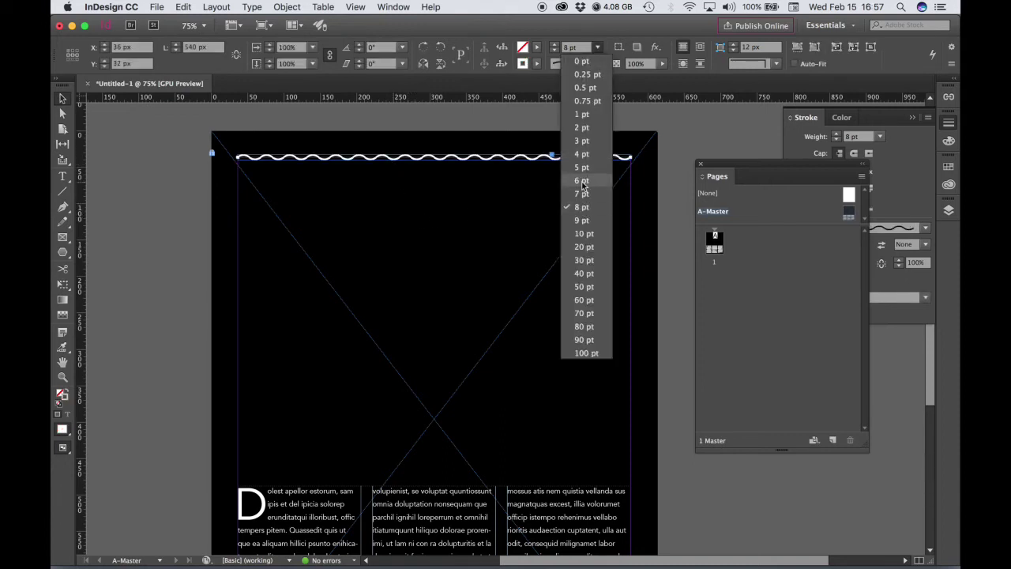
{"action": "left_click", "coordinate": [582, 154]}
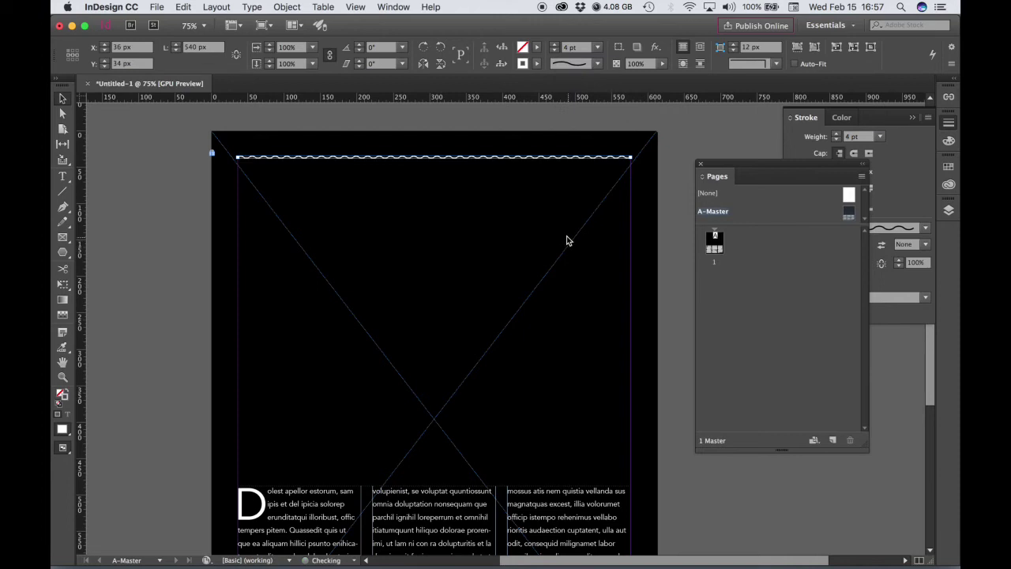
{"action": "left_click", "coordinate": [165, 215]}
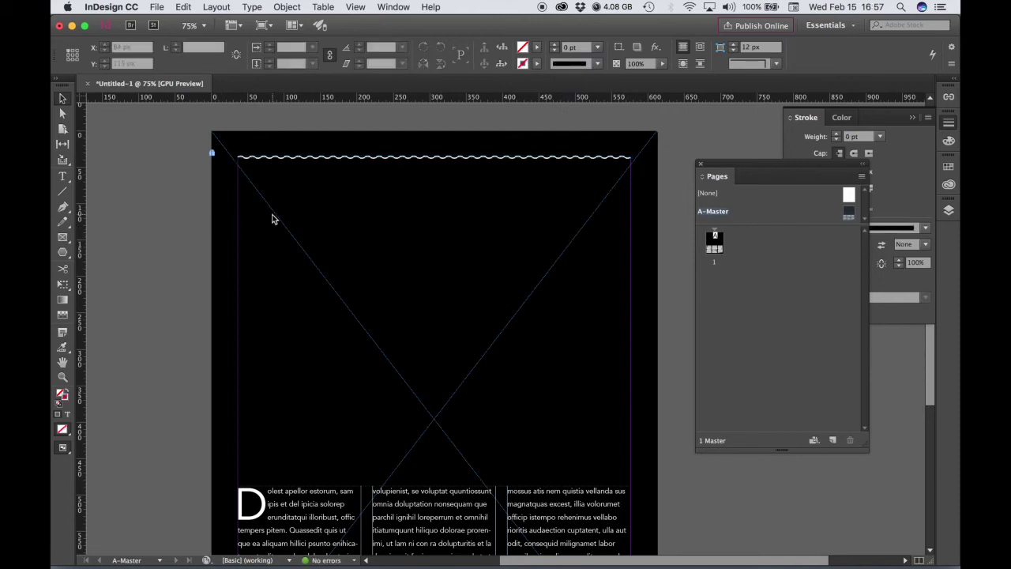
{"action": "key", "text": "super+a"}
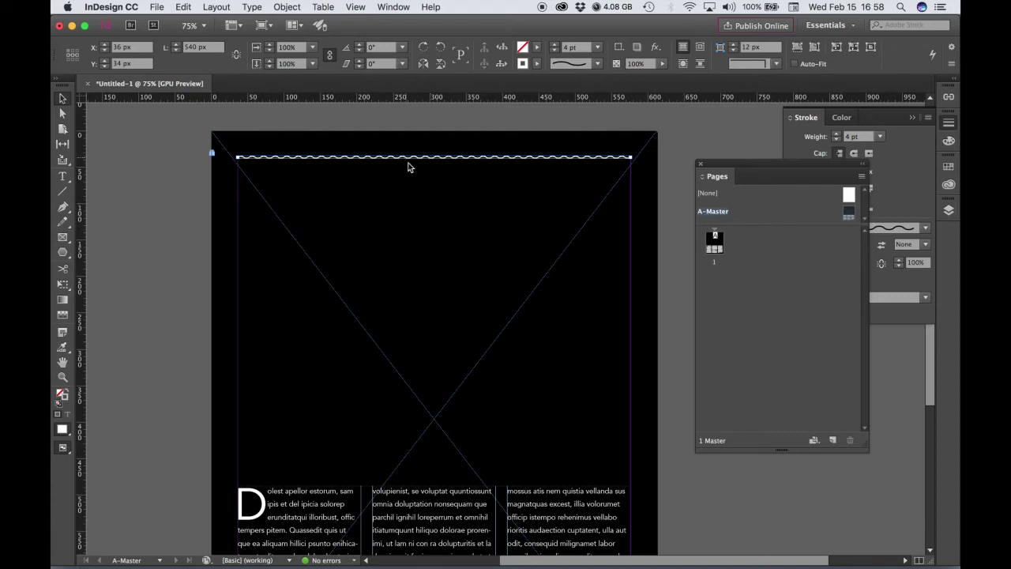
Step: Place two copies of the wavy line, one just above the text columns and one along the bottom margin, and deselect
{"action": "key", "text": "super+v"}
{"action": "mouse_move", "coordinate": [458, 330]}
{"action": "left_mouse_down"}
{"action": "mouse_move", "coordinate": [373, 388]}
{"action": "mouse_move", "coordinate": [386, 469]}
{"action": "left_mouse_up"}
{"action": "scroll", "coordinate": [456, 335], "scroll_direction": "down", "scroll_amount": 5}
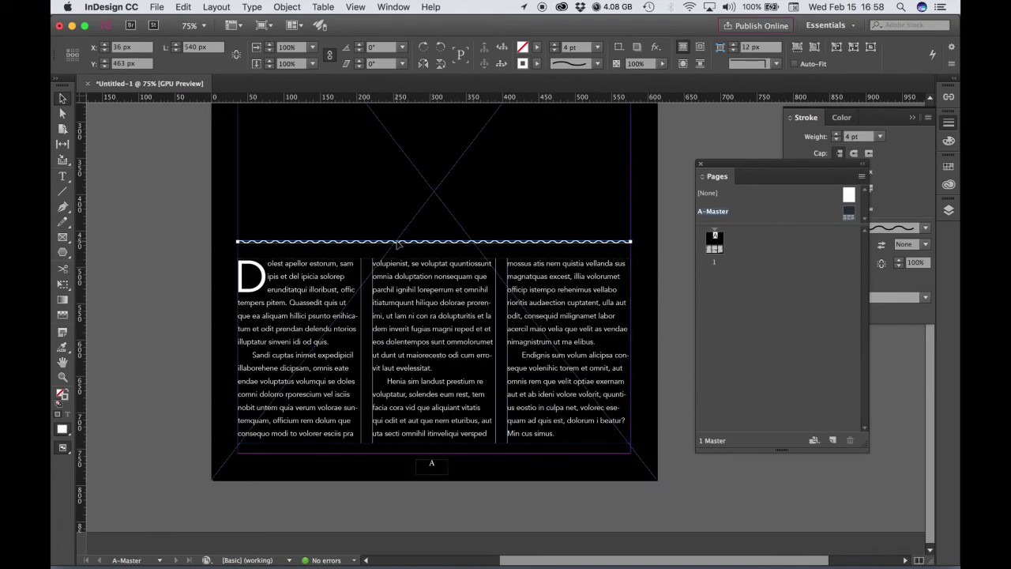
{"action": "mouse_move", "coordinate": [398, 244]}
{"action": "left_mouse_down"}
{"action": "mouse_move", "coordinate": [434, 319]}
{"action": "mouse_move", "coordinate": [389, 355]}
{"action": "mouse_move", "coordinate": [373, 452]}
{"action": "left_mouse_up"}
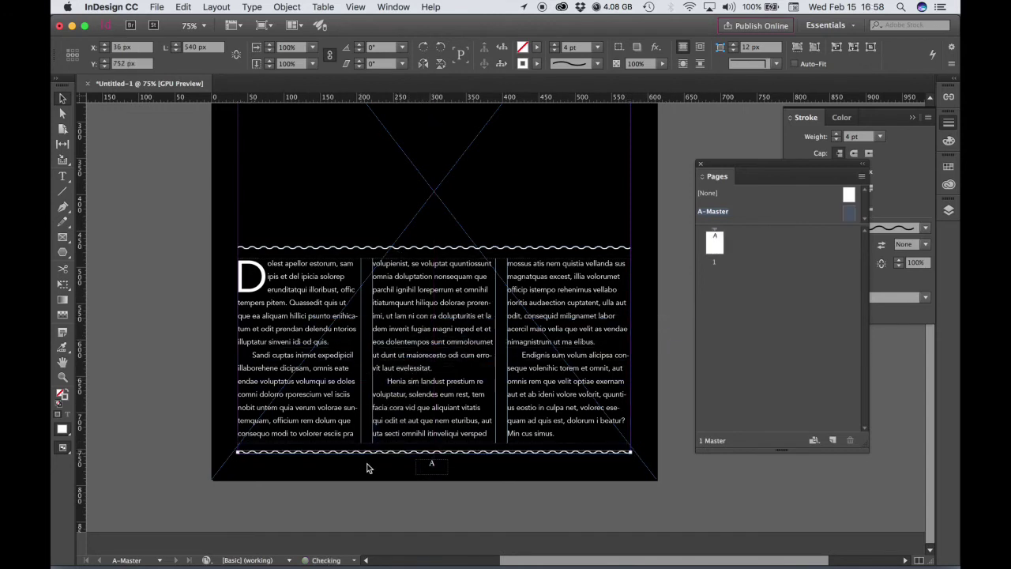
{"action": "left_click", "coordinate": [672, 341]}
{"action": "left_click_drag", "start_coordinate": [741, 176], "coordinate": [806, 254]}
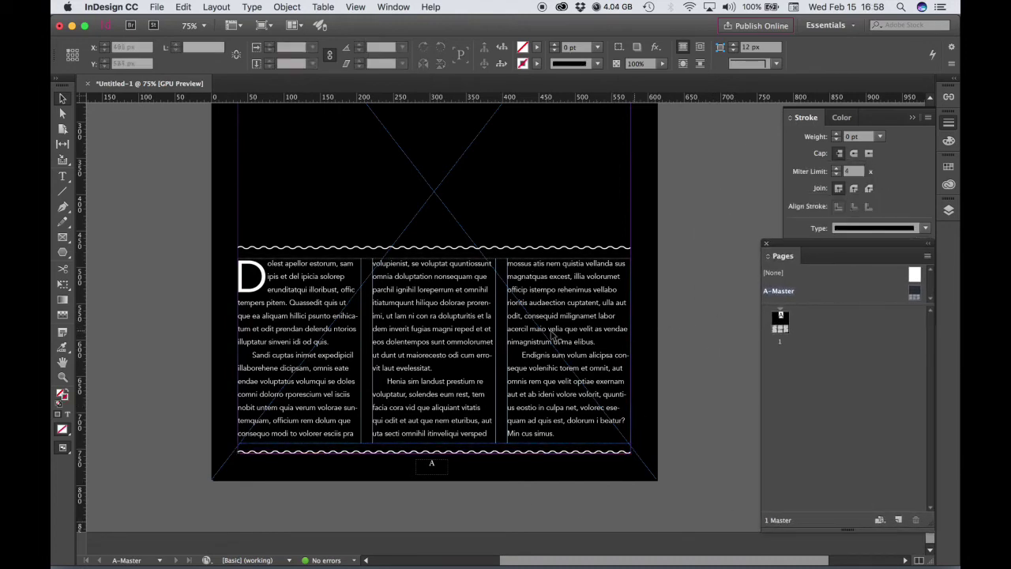
Step: Draw a vertical line about 254 px long in the gutter between the first and second text columns
{"action": "key", "text": "super+equal"}
{"action": "key", "text": "super+equal"}
{"action": "left_click_drag", "start_coordinate": [518, 352], "coordinate": [439, 338]}
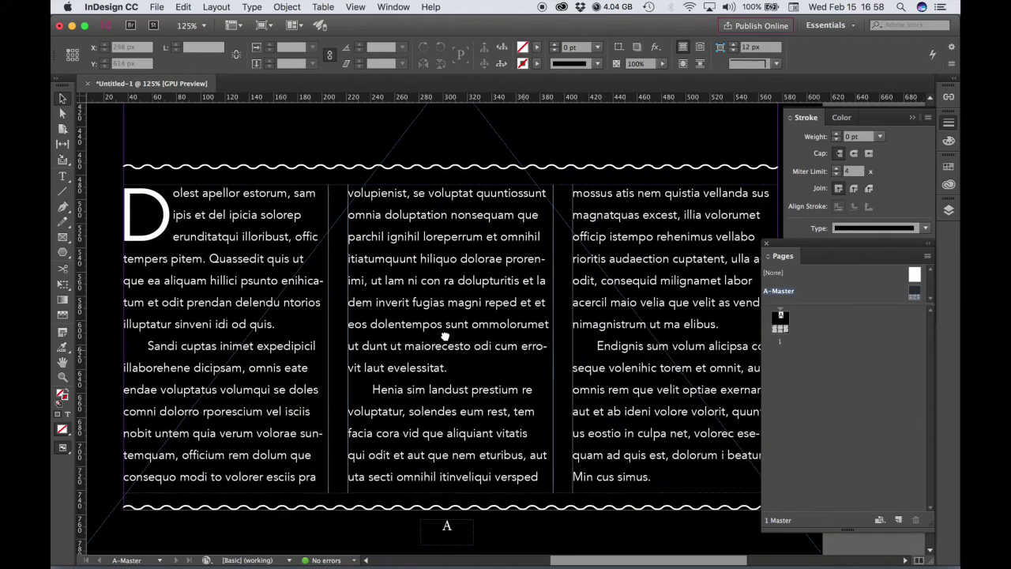
{"action": "left_click", "coordinate": [63, 194]}
{"action": "left_click_drag", "start_coordinate": [338, 186], "coordinate": [338, 492]}
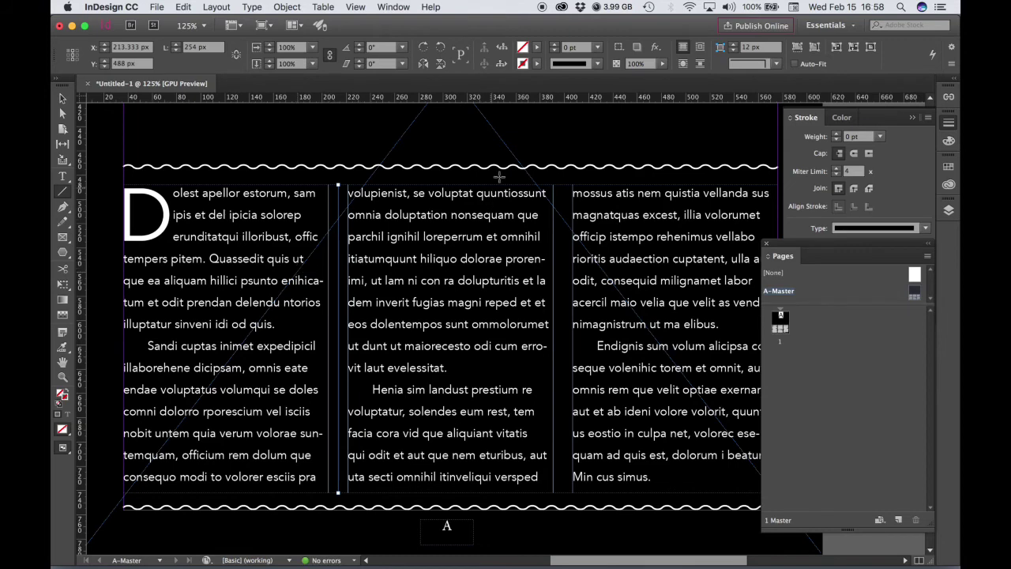
Step: Give the vertical gutter line a Paper-coloured stroke with a weight of 0.25 pt
{"action": "left_click", "coordinate": [537, 63]}
{"action": "left_click", "coordinate": [419, 124]}
{"action": "left_click", "coordinate": [601, 48]}
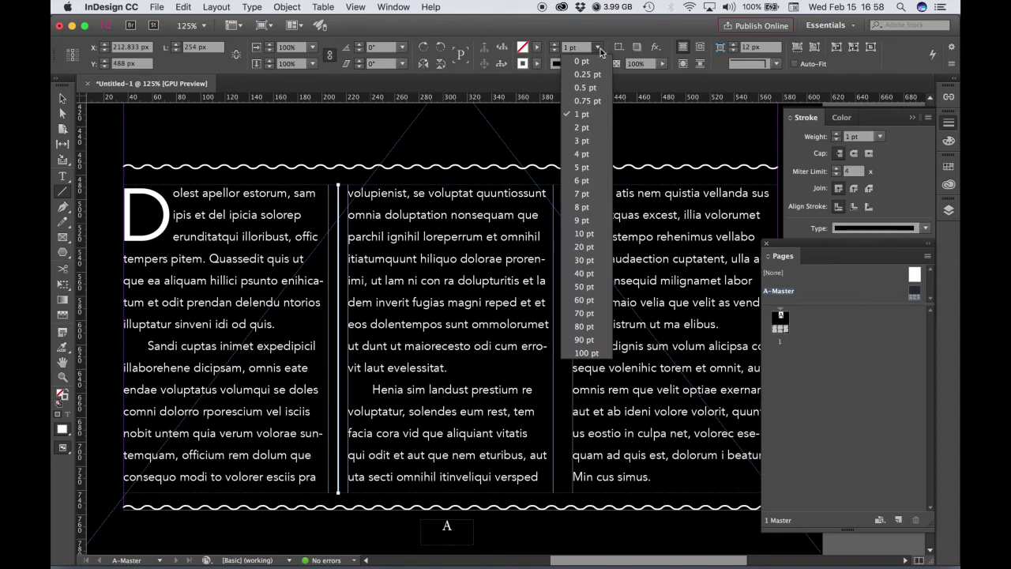
{"action": "left_click", "coordinate": [587, 73]}
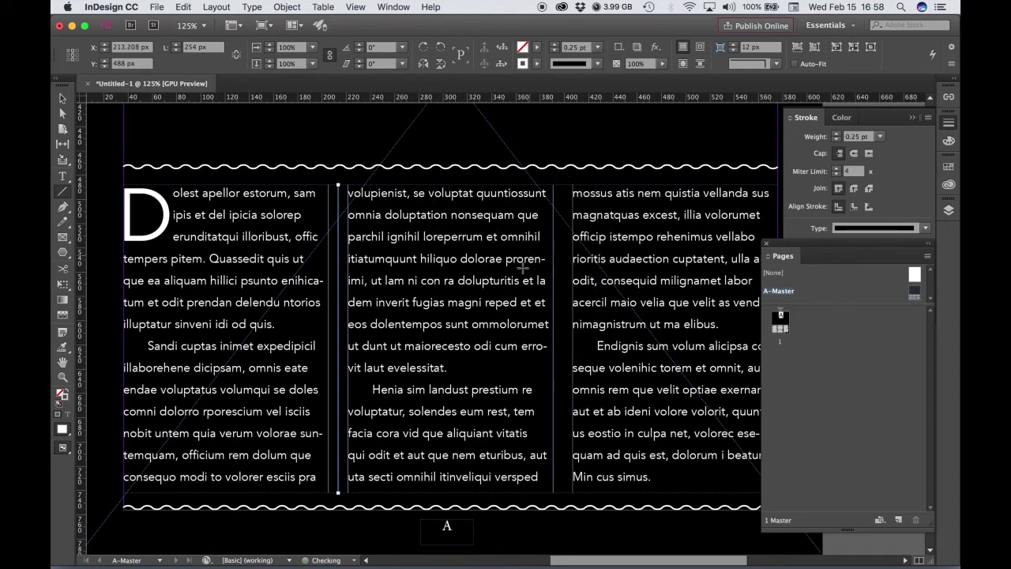
Step: Place a copy of the vertical line in the gutter between the second and third text columns, level with the first
{"action": "left_click", "coordinate": [63, 98]}
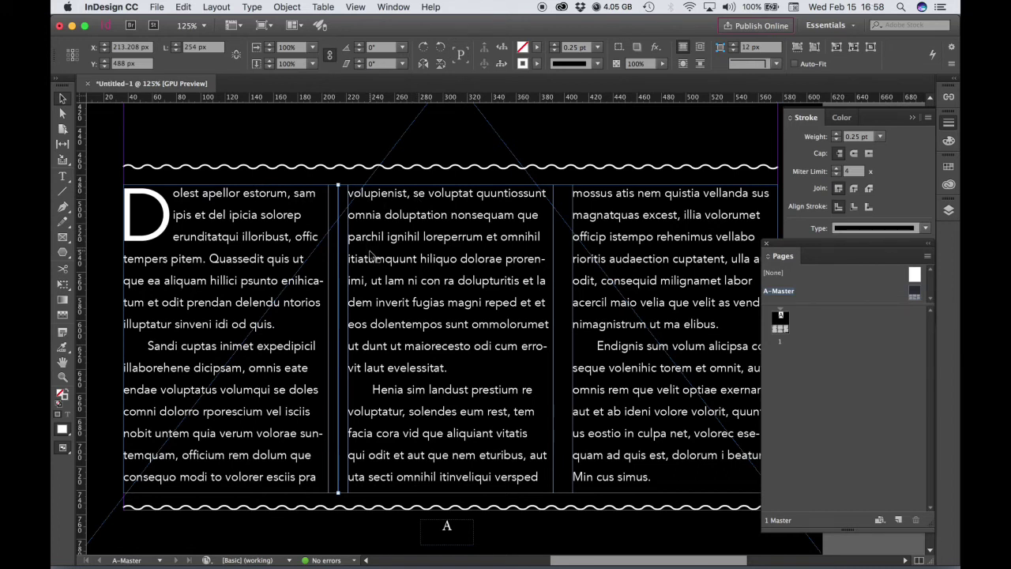
{"action": "key", "text": "super+v"}
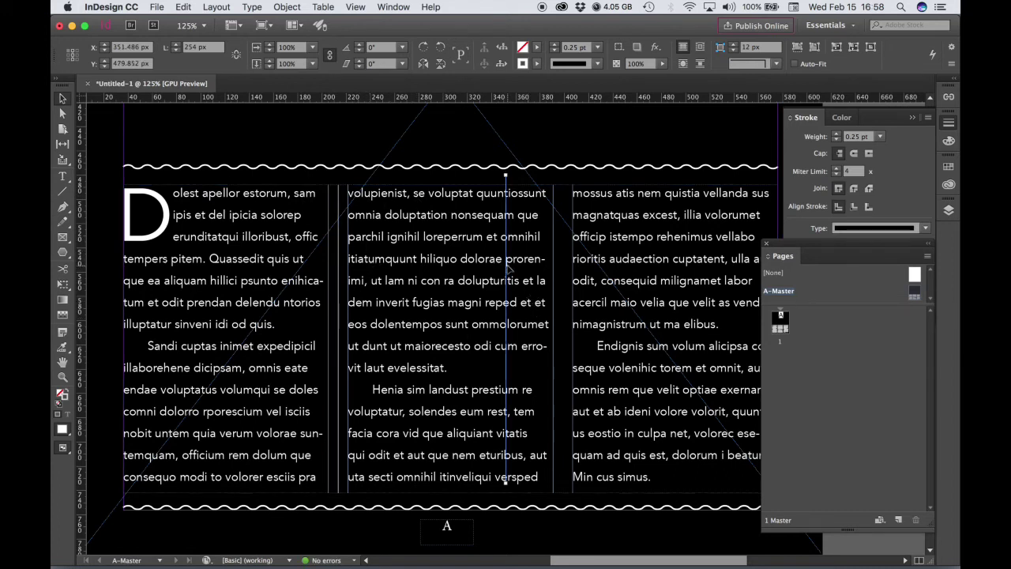
{"action": "left_click_drag", "start_coordinate": [509, 271], "coordinate": [561, 280]}
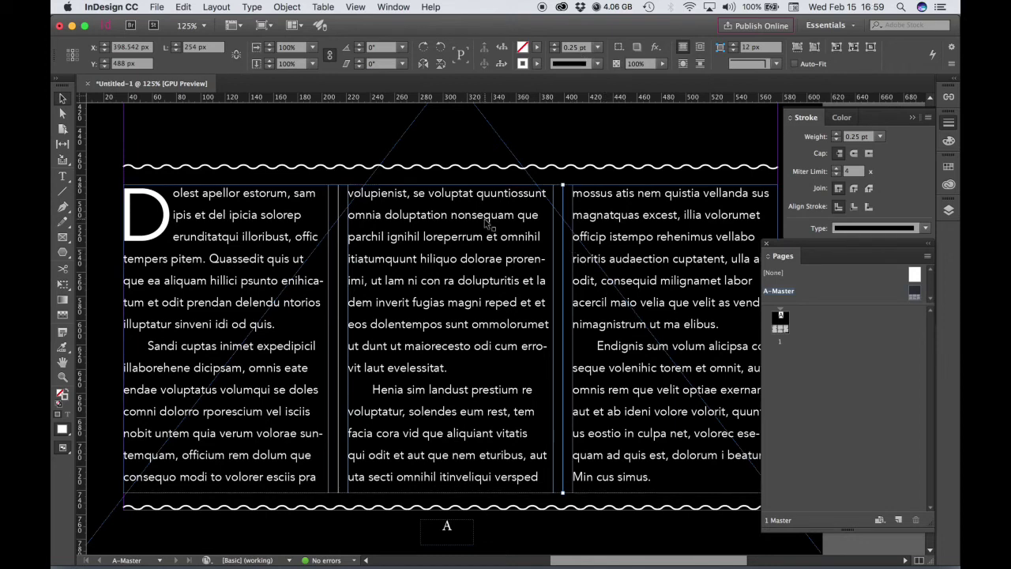
Step: Display the master page in Preview screen mode with nothing selected and review the entire layout
{"action": "left_click", "coordinate": [355, 6]}
{"action": "mouse_move", "coordinate": [374, 206]}
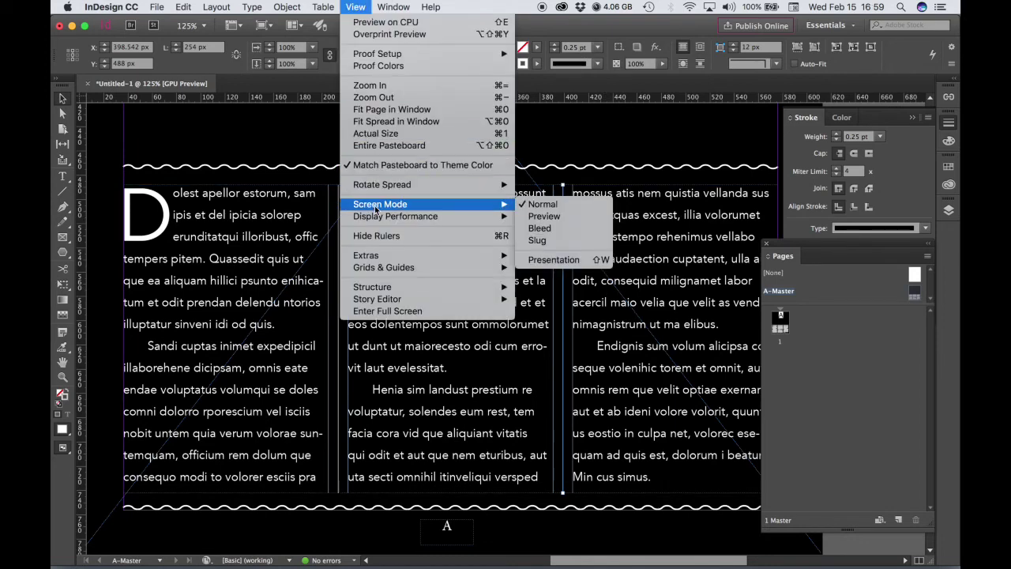
{"action": "left_click", "coordinate": [545, 204]}
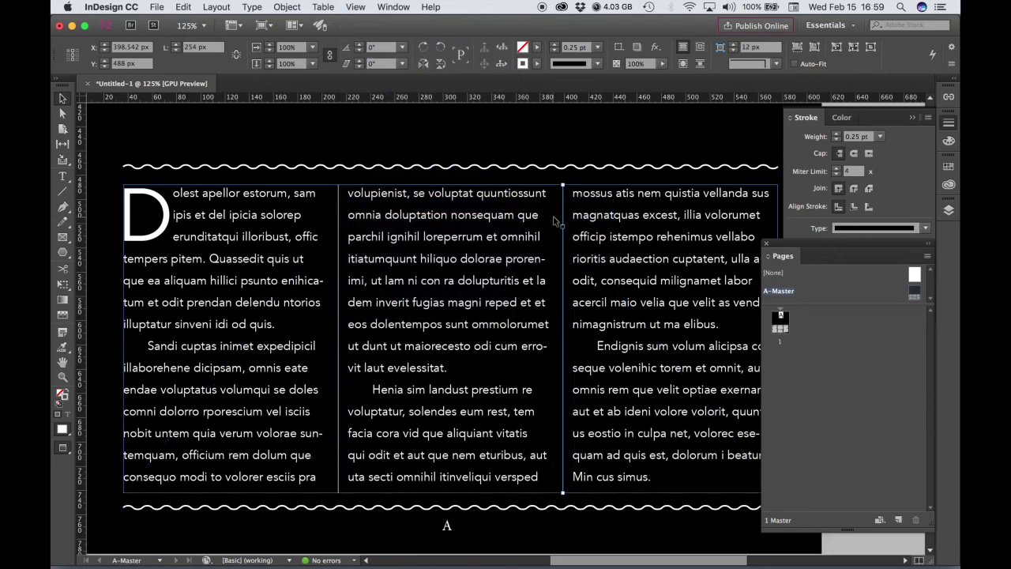
{"action": "left_click", "coordinate": [109, 171]}
{"action": "scroll", "coordinate": [591, 462], "scroll_direction": "down", "scroll_amount": 3}
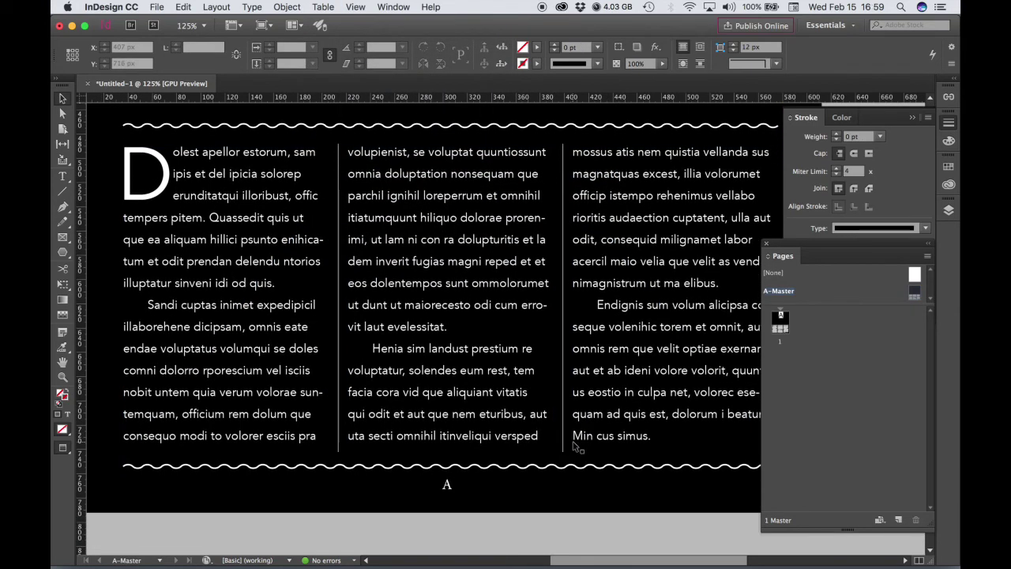
{"action": "key", "text": "super+minus"}
{"action": "key", "text": "super+minus"}
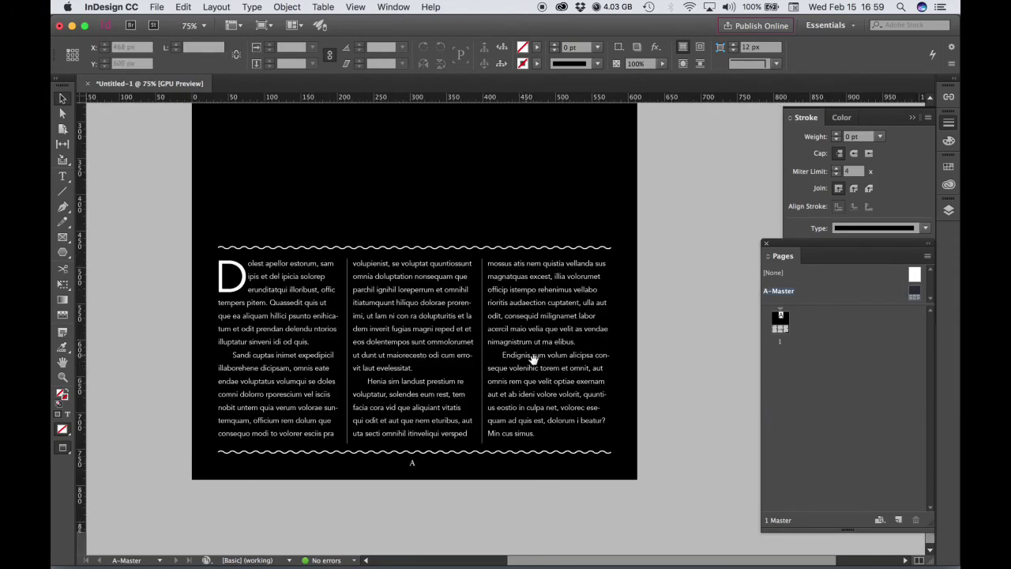
{"action": "key", "text": "super+minus"}
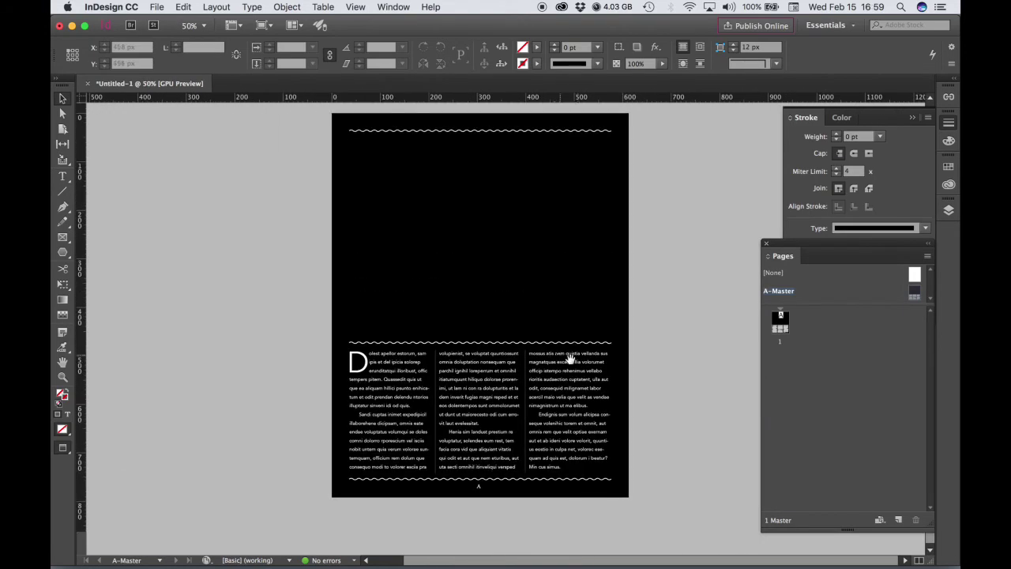
Step: Inspect the text columns and wavy rules up close, and return to Normal screen mode at the upper part of the page
{"action": "key", "text": "super+equal"}
{"action": "left_click_drag", "start_coordinate": [447, 361], "coordinate": [585, 396]}
{"action": "key", "text": "super+equal"}
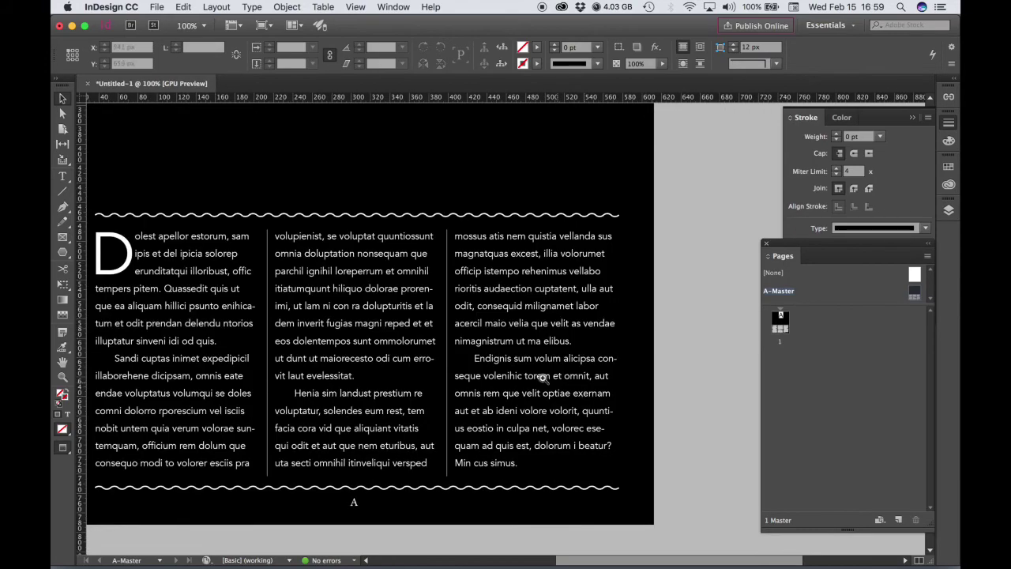
{"action": "left_click_drag", "start_coordinate": [533, 384], "coordinate": [586, 447]}
{"action": "key", "text": "super+minus"}
{"action": "key", "text": "super+minus"}
{"action": "left_click_drag", "start_coordinate": [576, 403], "coordinate": [575, 430]}
{"action": "key", "text": "super+equal"}
{"action": "left_click_drag", "start_coordinate": [517, 280], "coordinate": [566, 320]}
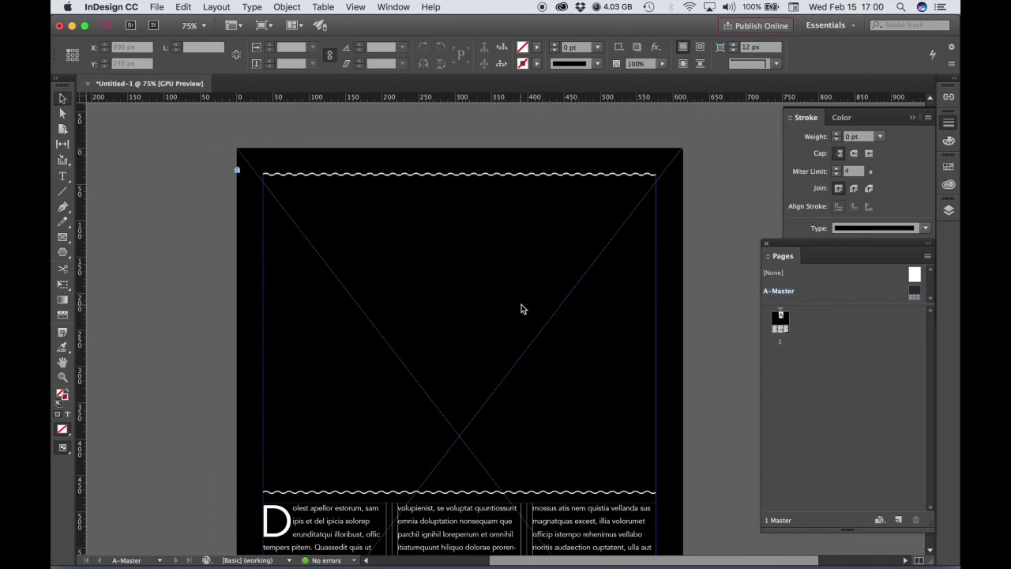
{"action": "key", "text": "super+equal"}
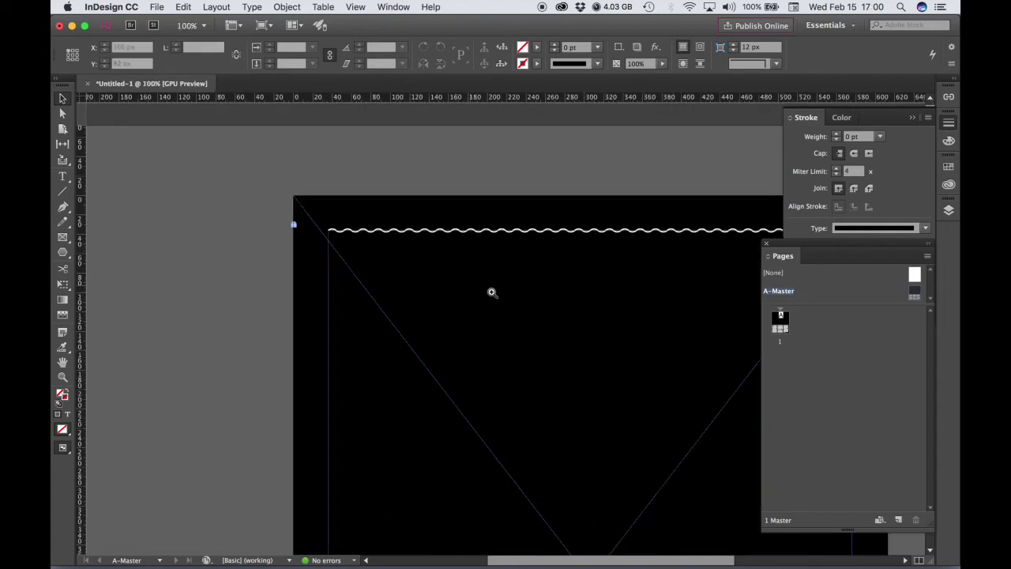
{"action": "left_click_drag", "start_coordinate": [585, 303], "coordinate": [477, 244]}
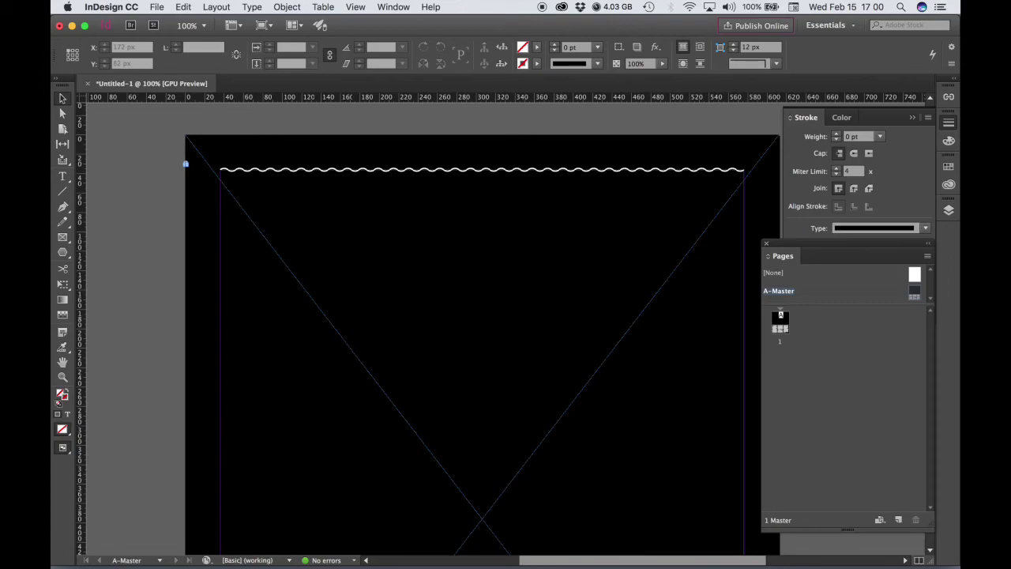
Step: Switch to Chrome and examine the planet symbols and headers in the Assignment 7 example pages
{"action": "key", "text": "Tab"}
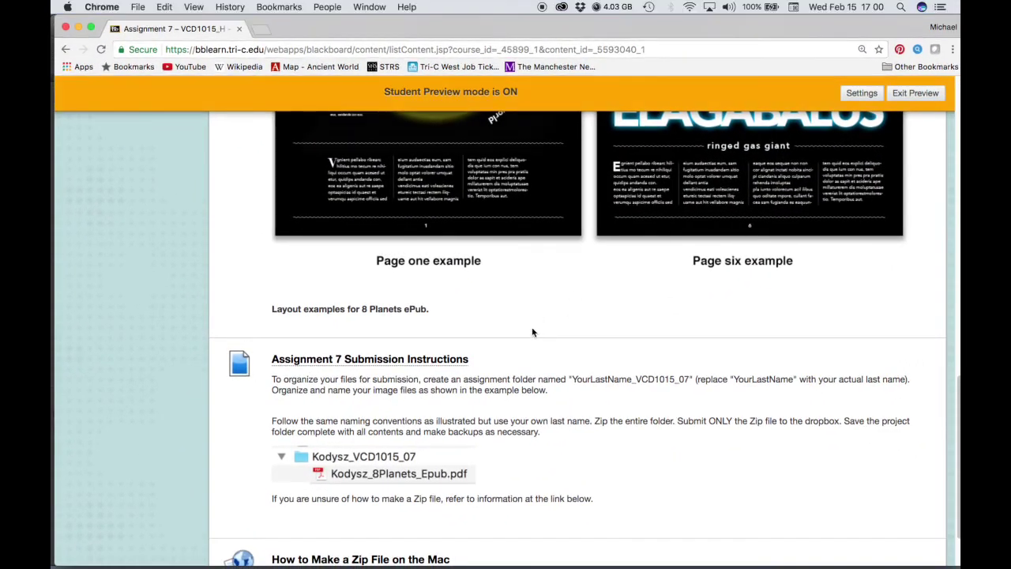
{"action": "scroll", "coordinate": [533, 332], "scroll_direction": "up", "scroll_amount": 5}
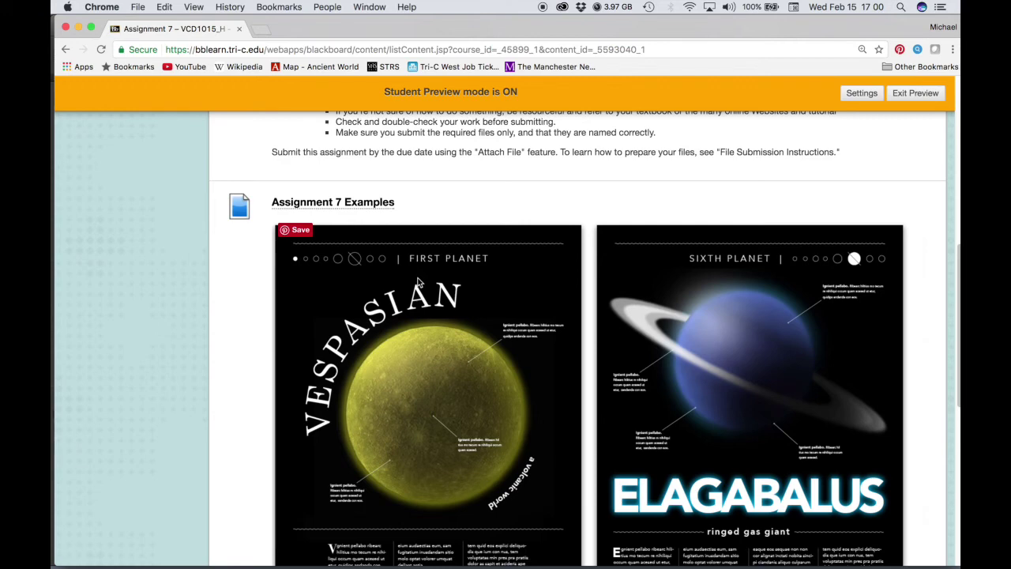
{"action": "scroll", "coordinate": [417, 270], "scroll_direction": "down", "scroll_amount": 1}
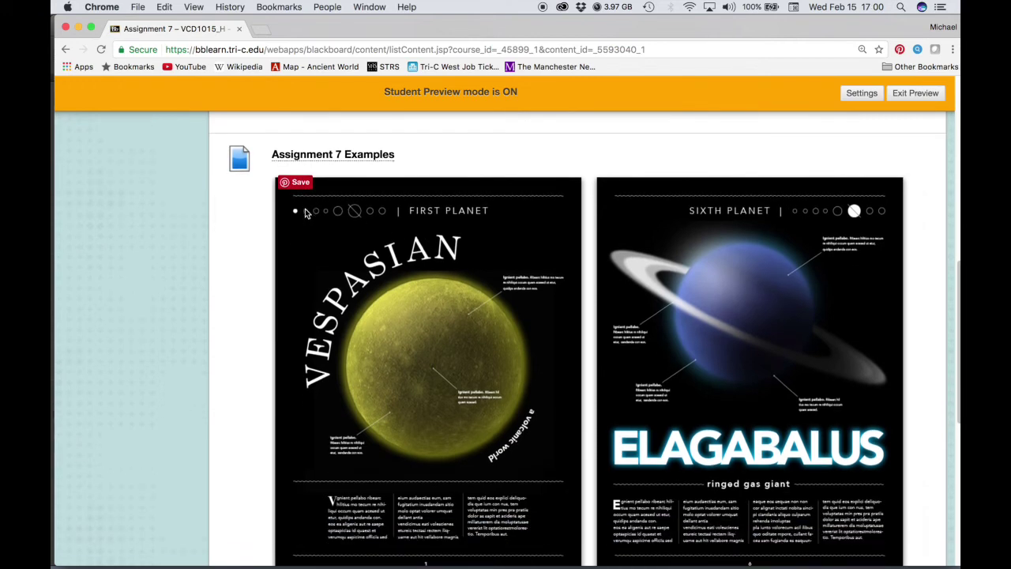
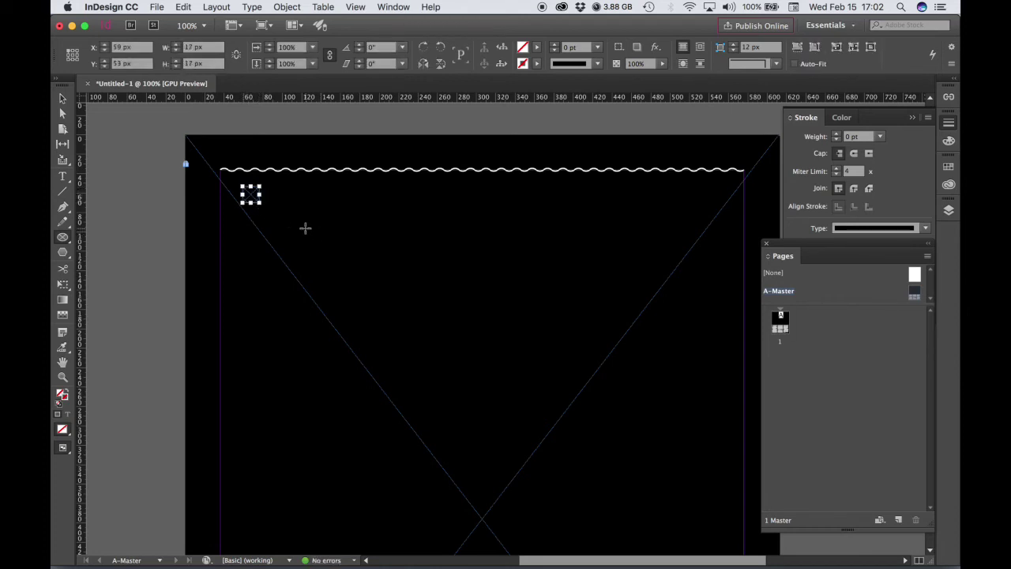
Step: Give the small circle beneath the upper wavy line a 1 pt Paper-coloured stroke
{"action": "key", "text": "super+equal"}
{"action": "left_click", "coordinate": [532, 325]}
{"action": "left_click_drag", "start_coordinate": [525, 320], "coordinate": [416, 274]}
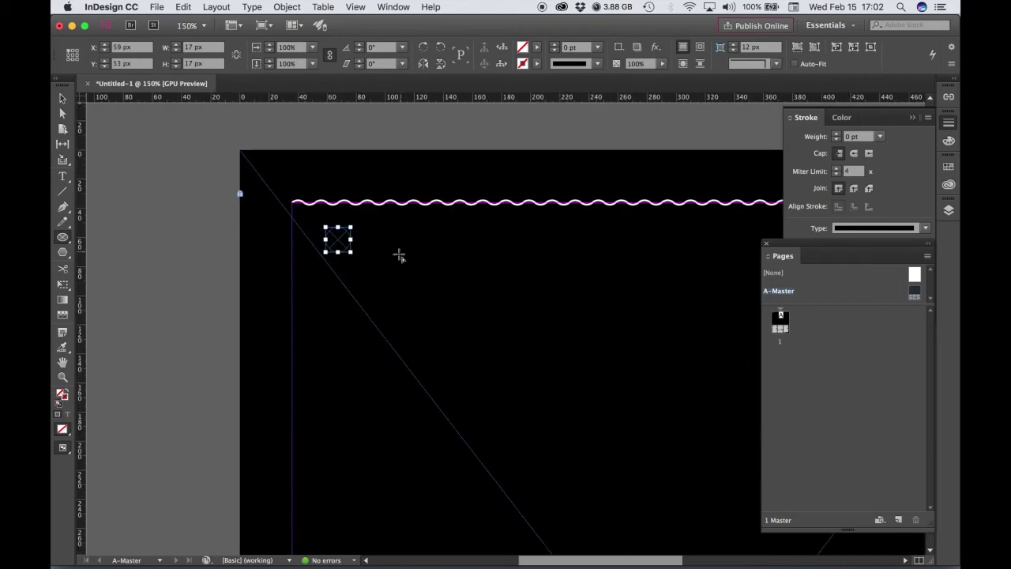
{"action": "left_click", "coordinate": [538, 63]}
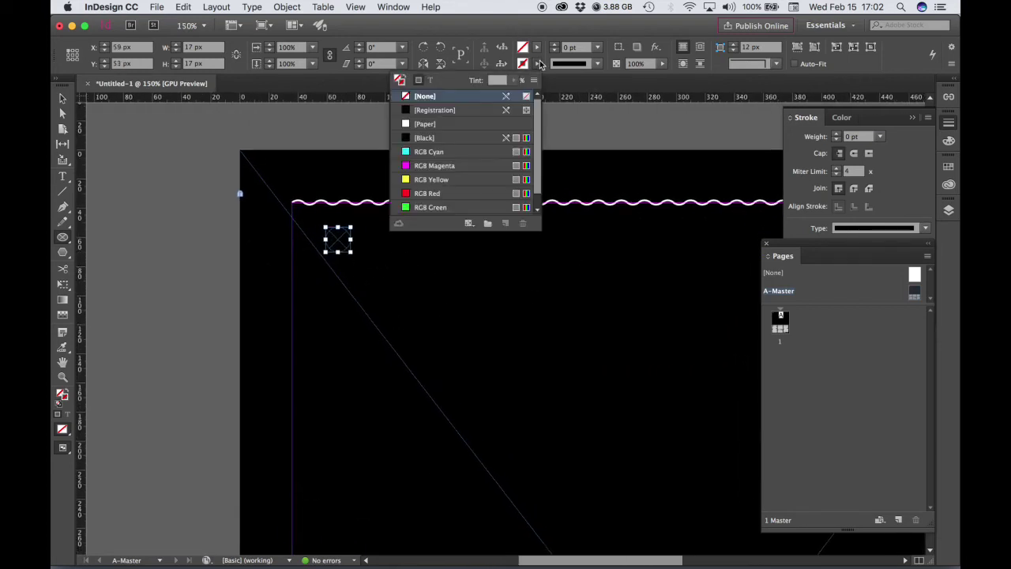
{"action": "left_click", "coordinate": [433, 124]}
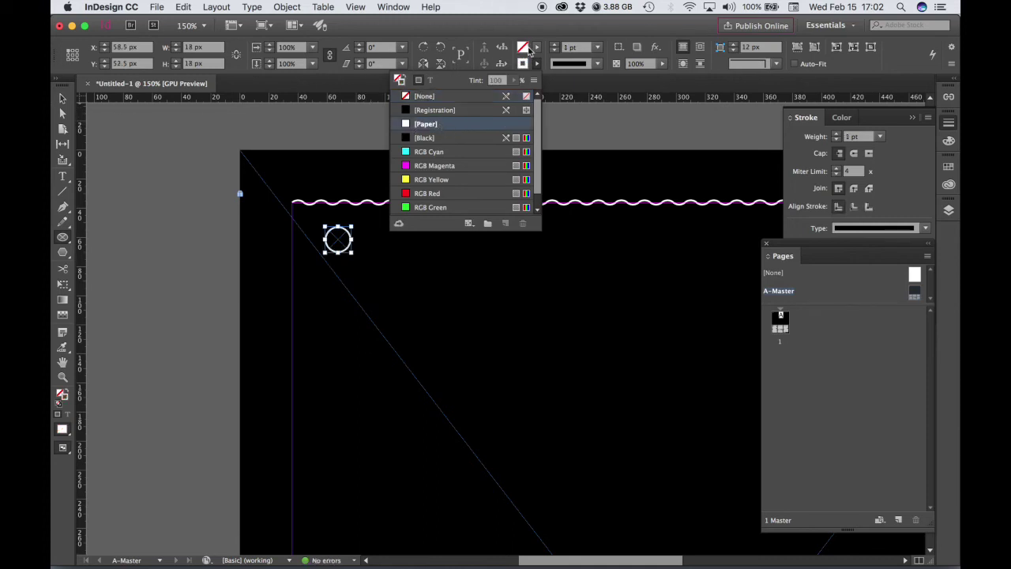
Step: Place a copy of the circle beside the first at the same height and enlarge it proportionally to about 25 px
{"action": "left_click", "coordinate": [62, 98]}
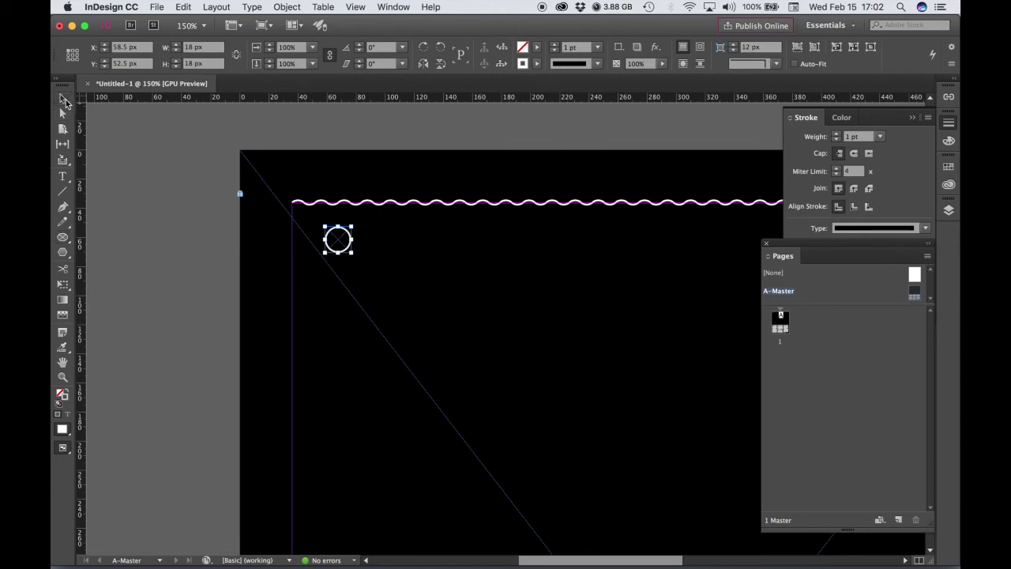
{"action": "key", "text": "super+c"}
{"action": "key", "text": "super+v"}
{"action": "left_click_drag", "start_coordinate": [512, 338], "coordinate": [386, 247]}
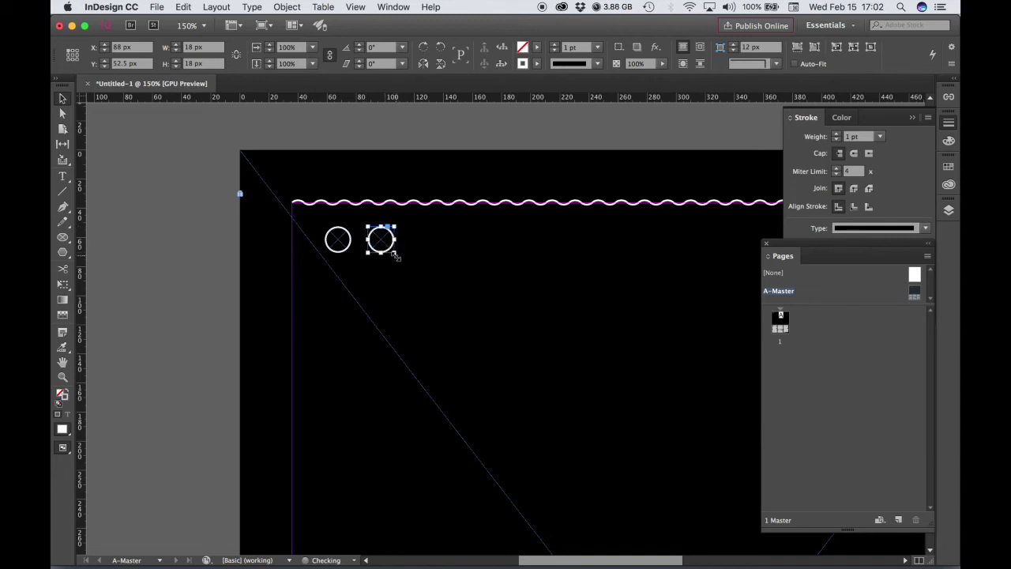
{"action": "left_click_drag", "start_coordinate": [393, 253], "coordinate": [403, 266]}
{"action": "key", "text": "super+z"}
{"action": "left_click_drag", "start_coordinate": [394, 251], "coordinate": [400, 260]}
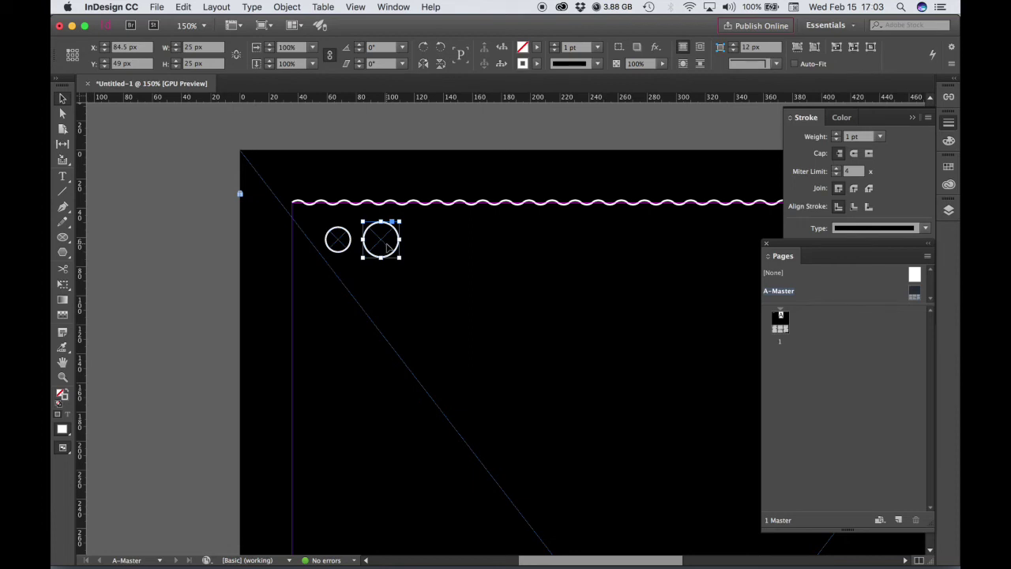
Step: Duplicate circles along the row to make five, sizing the third to about 18 px and the fourth to about 13 px
{"action": "left_click_drag", "start_coordinate": [387, 249], "coordinate": [434, 248]}
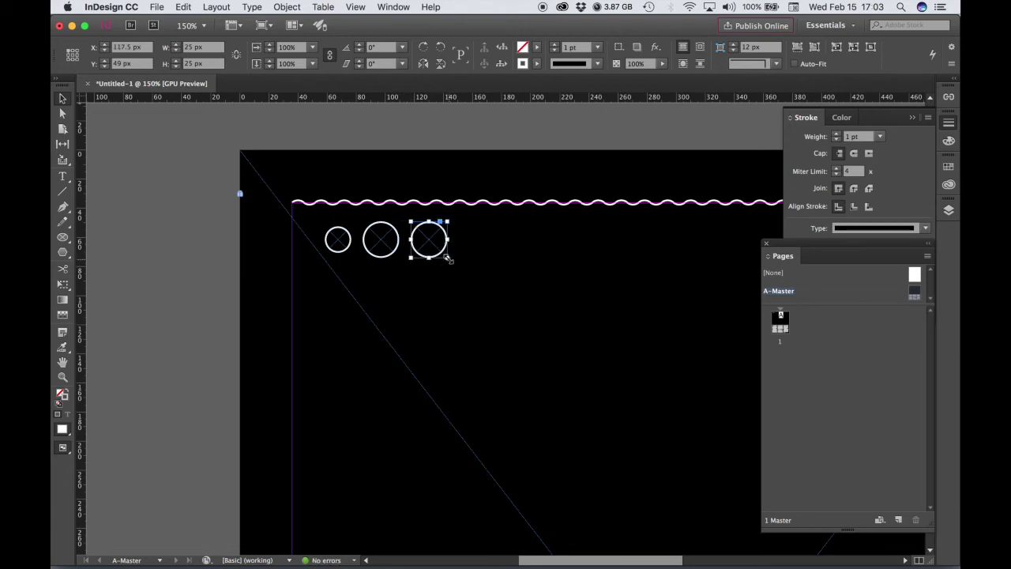
{"action": "left_click_drag", "start_coordinate": [447, 258], "coordinate": [443, 254]}
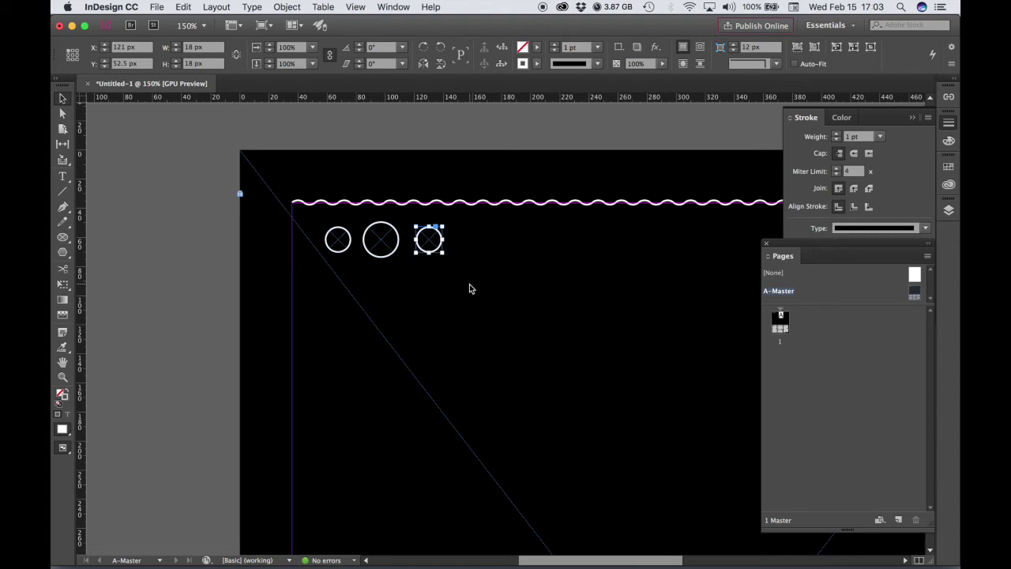
{"action": "left_click_drag", "start_coordinate": [433, 246], "coordinate": [478, 249]}
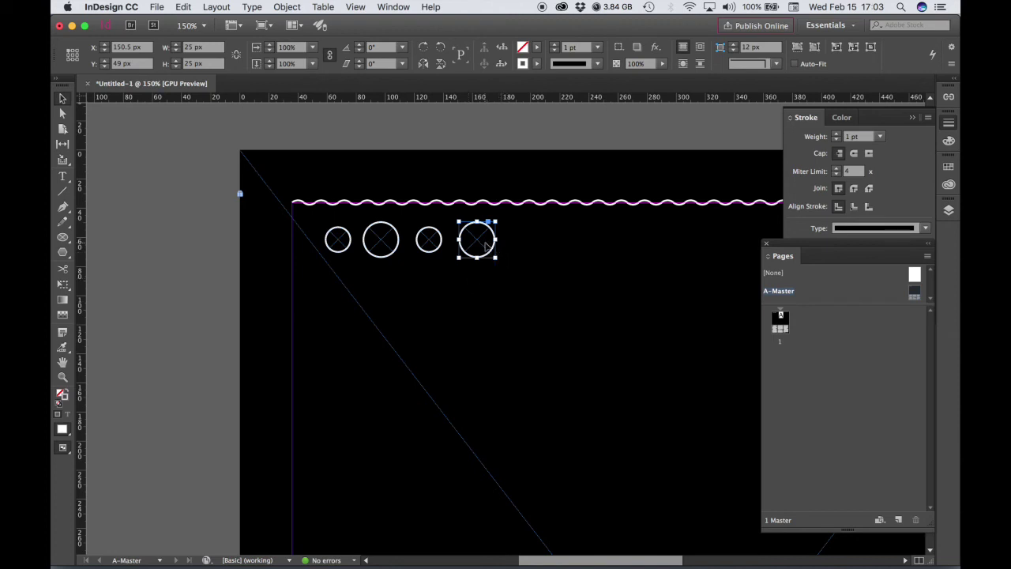
{"action": "left_click_drag", "start_coordinate": [492, 251], "coordinate": [541, 254]}
{"action": "left_click", "coordinate": [484, 253]}
{"action": "left_click_drag", "start_coordinate": [495, 256], "coordinate": [474, 247]}
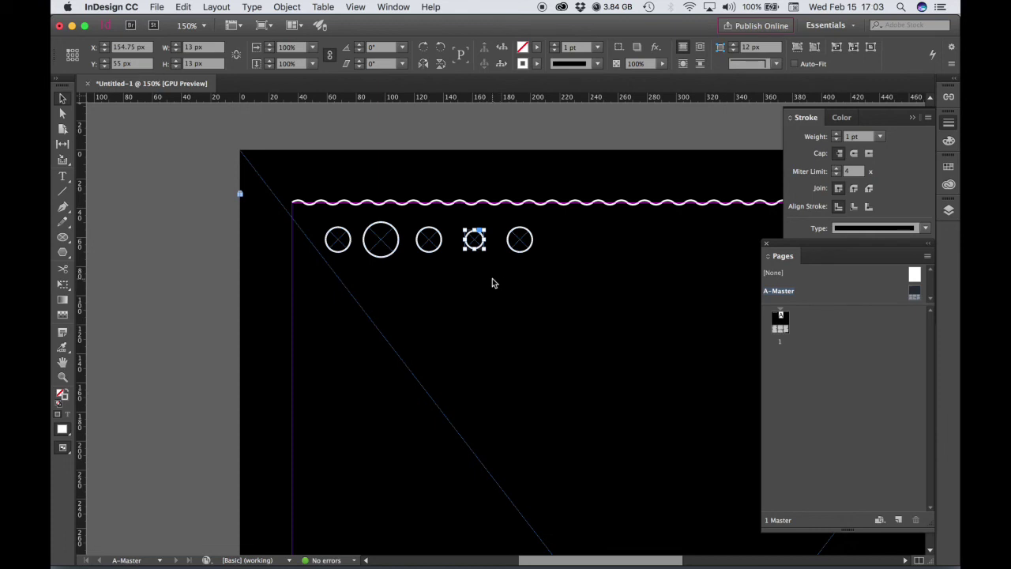
Step: Draw a diagonal line about 35 px long across the large second circle
{"action": "left_click", "coordinate": [62, 190]}
{"action": "left_click", "coordinate": [67, 195]}
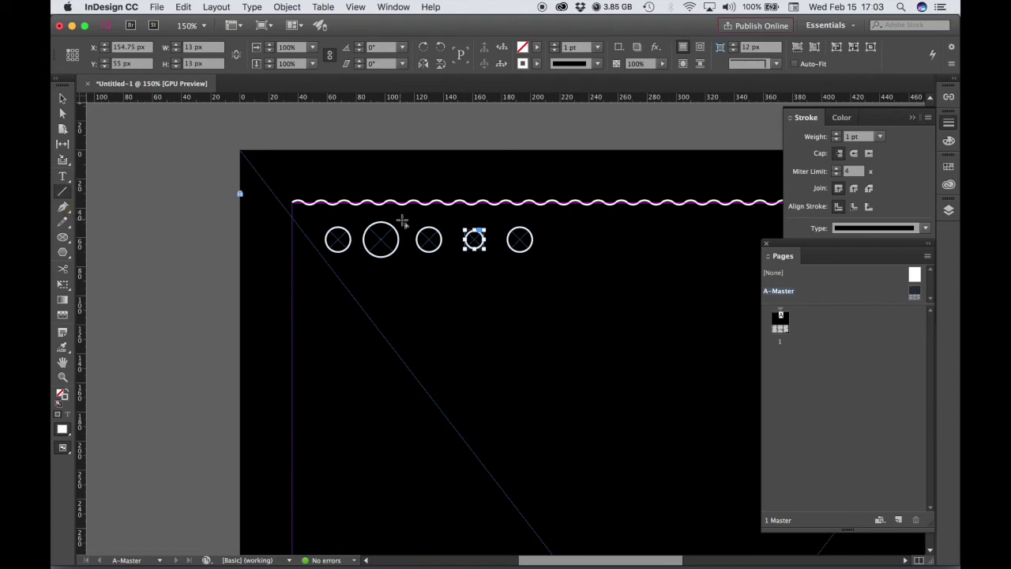
{"action": "left_click_drag", "start_coordinate": [404, 222], "coordinate": [368, 264]}
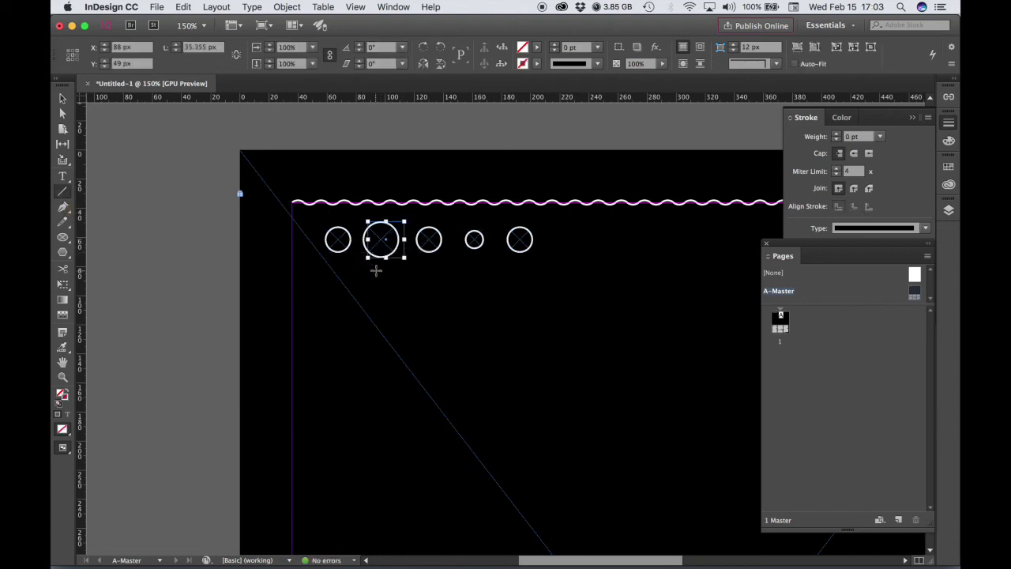
Step: Give the diagonal line a 1 pt Paper-coloured stroke and centre it over the large second circle
{"action": "left_click", "coordinate": [537, 64]}
{"action": "left_click", "coordinate": [426, 124]}
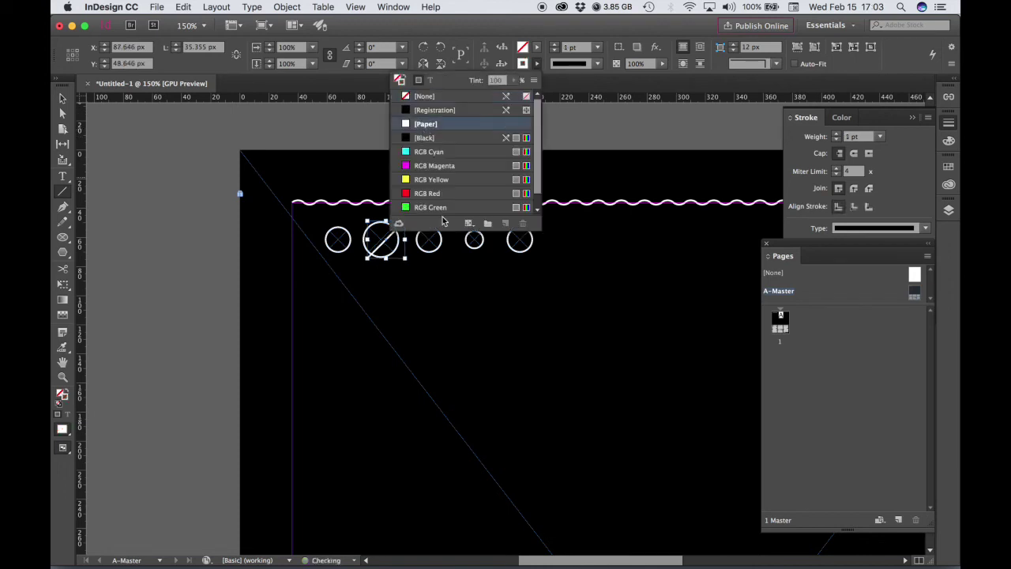
{"action": "left_click", "coordinate": [506, 163]}
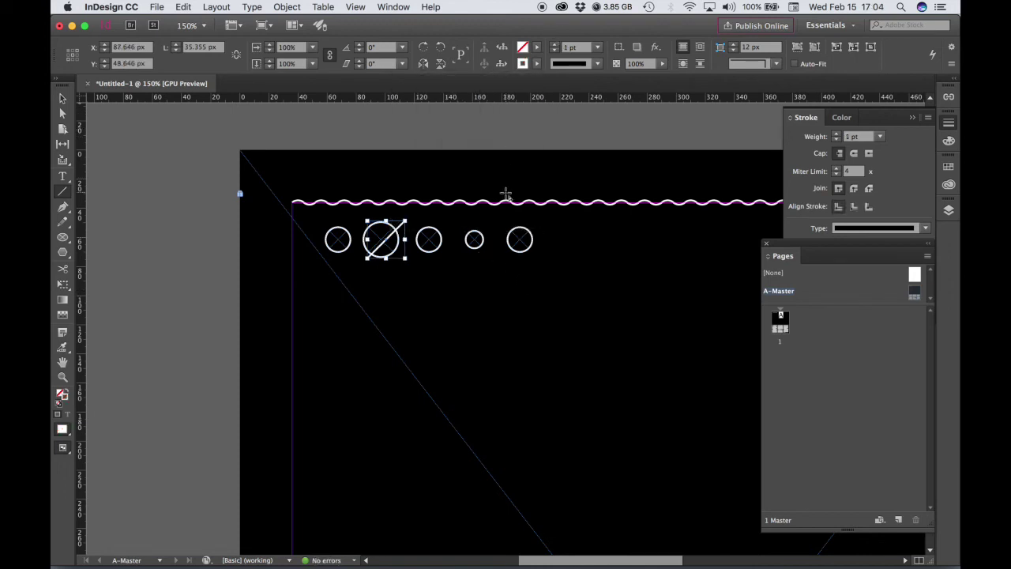
{"action": "key", "text": "Left"}
{"action": "key", "text": "Left"}
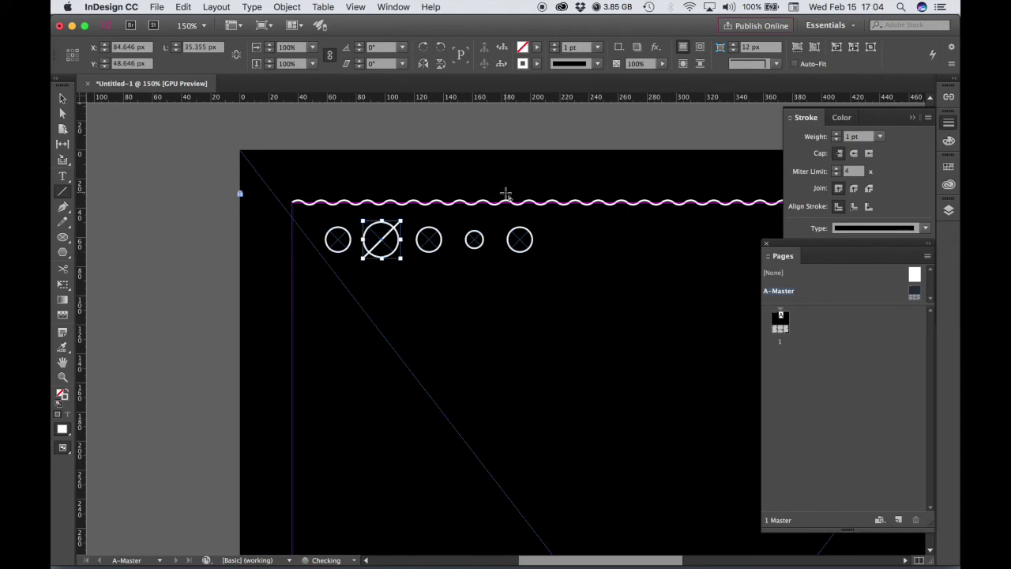
{"action": "key", "text": "Up"}
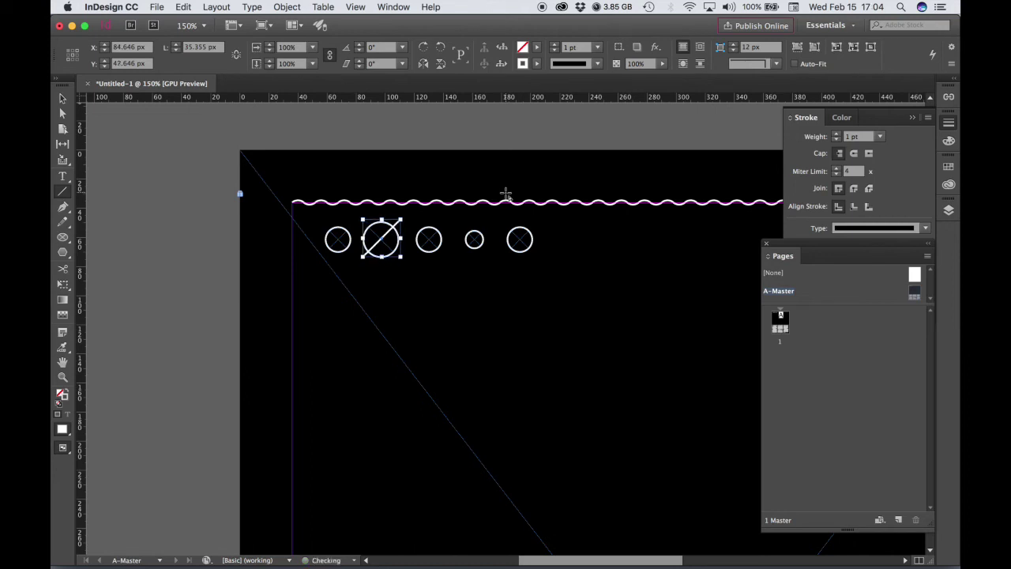
{"action": "key", "text": "Down"}
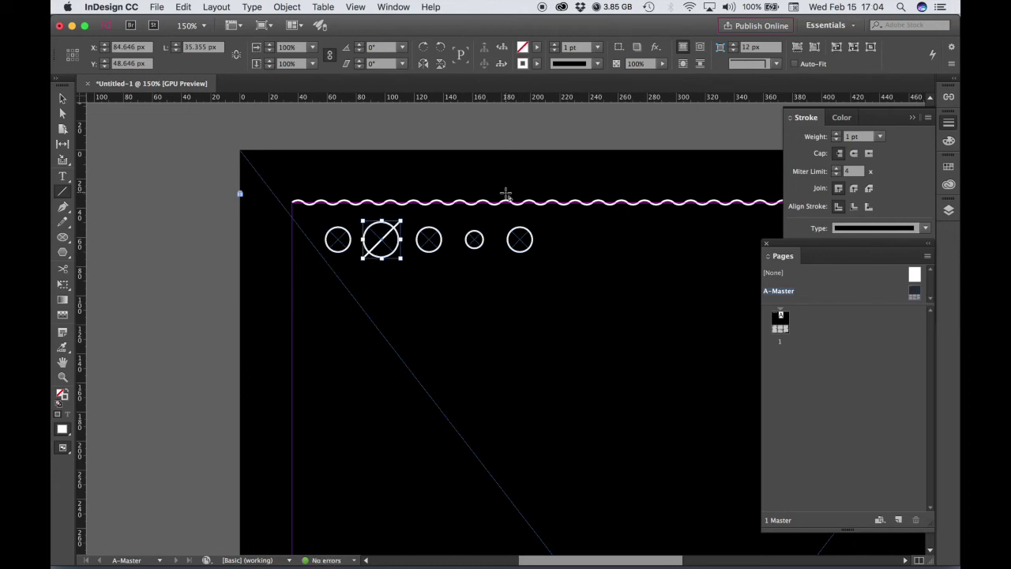
Step: Tighten and even out the spacing of the row by nudging the first, third, fourth and fifth circles horizontally
{"action": "left_click", "coordinate": [61, 99]}
{"action": "left_click", "coordinate": [431, 243]}
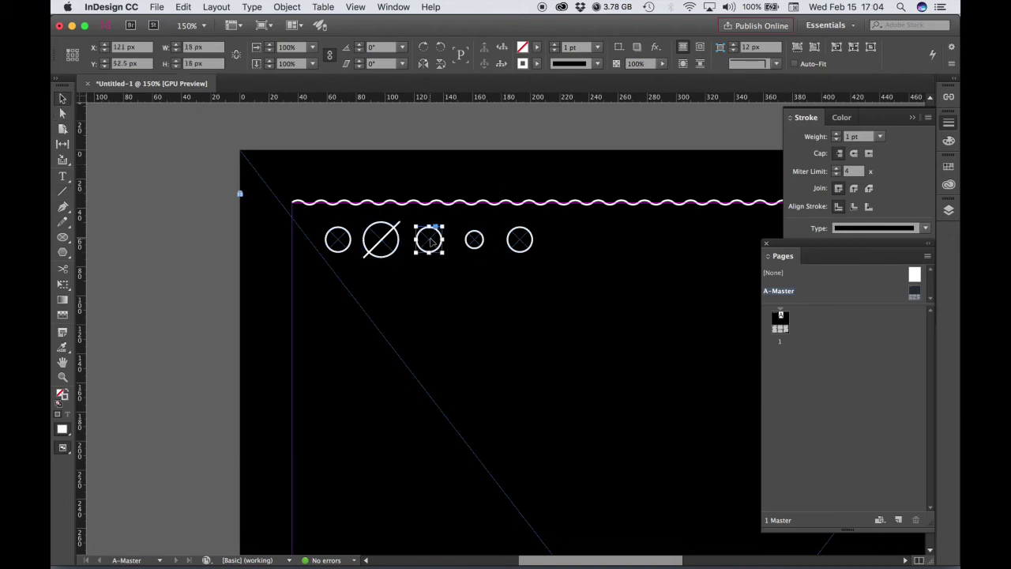
{"action": "key", "text": "Left"}
{"action": "key", "text": "Left"}
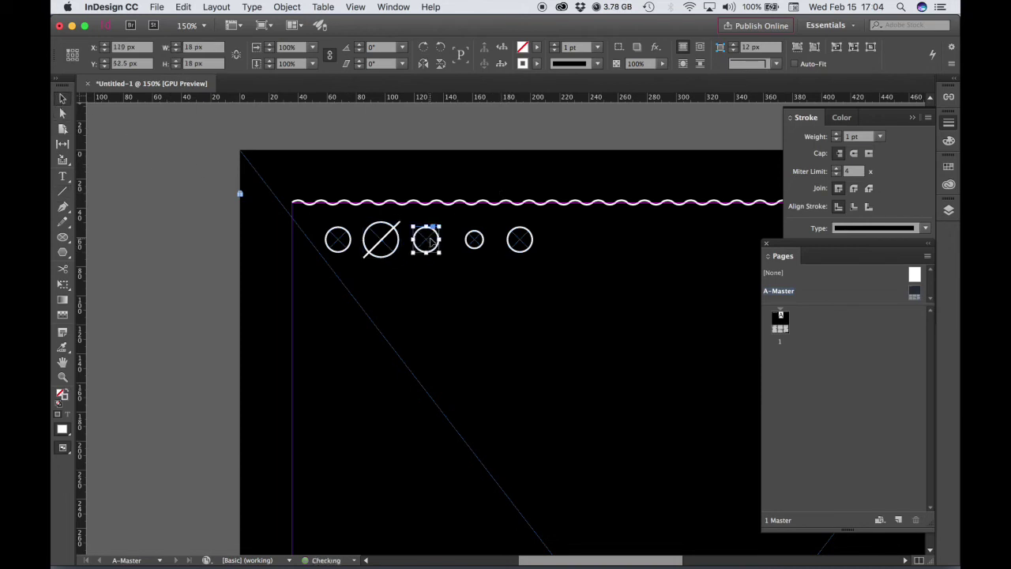
{"action": "left_click_drag", "start_coordinate": [486, 242], "coordinate": [514, 243]}
{"action": "key", "text": "Left"}
{"action": "key", "text": "Left"}
{"action": "key", "text": "Left"}
{"action": "key", "text": "Left"}
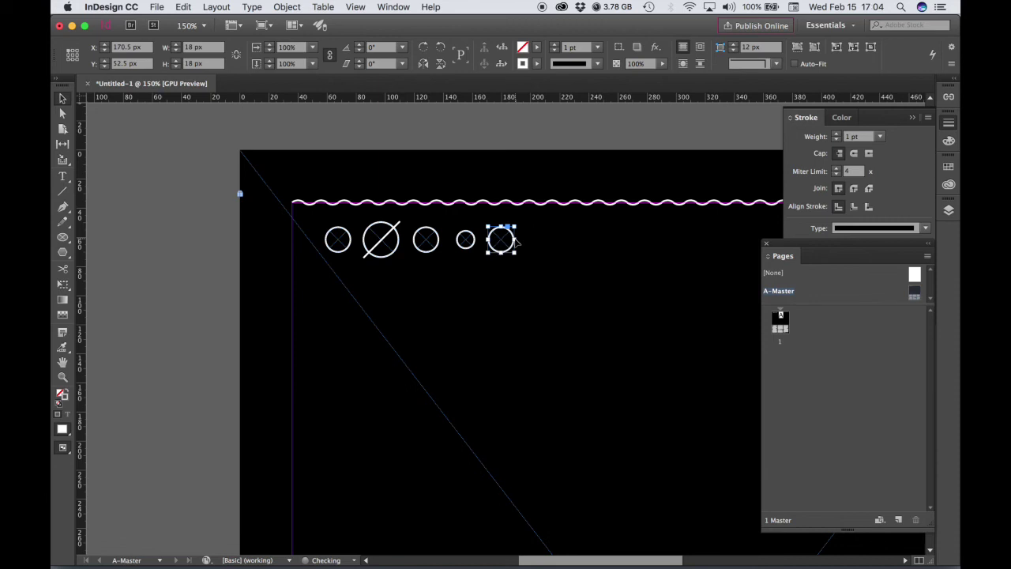
{"action": "left_click", "coordinate": [330, 245]}
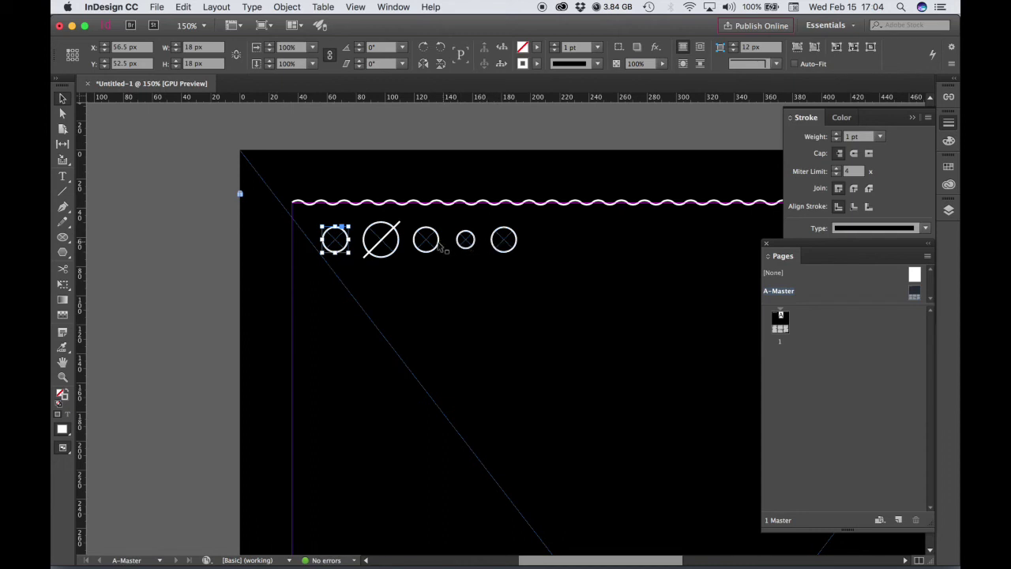
Step: Duplicate the third, fourth and fifth circles together along the row to make eight circles at the same height
{"action": "left_click", "coordinate": [515, 243]}
{"action": "left_click", "coordinate": [472, 244], "text": "shift"}
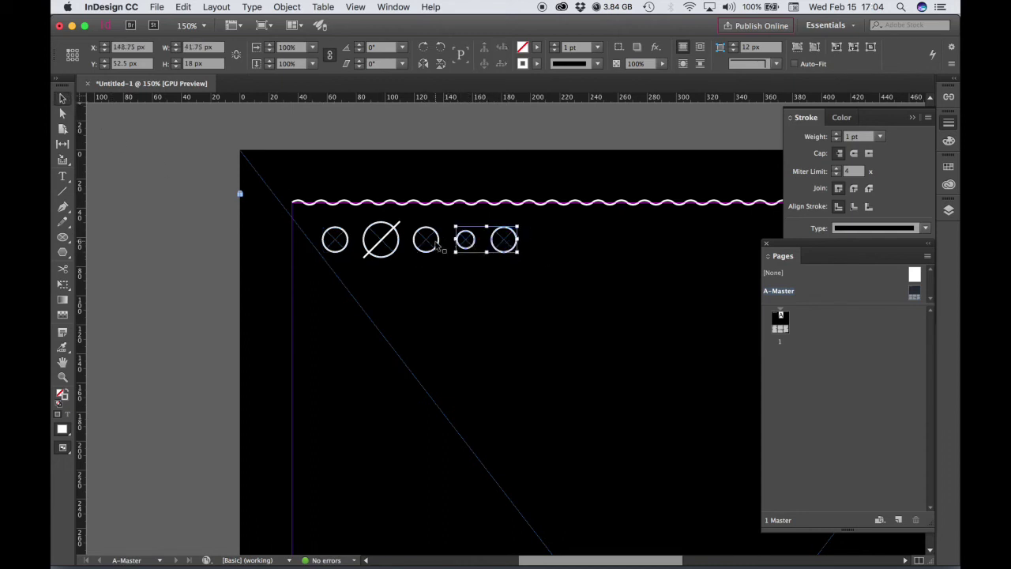
{"action": "left_click", "coordinate": [431, 245], "text": "shift"}
{"action": "left_click_drag", "start_coordinate": [431, 244], "coordinate": [551, 246]}
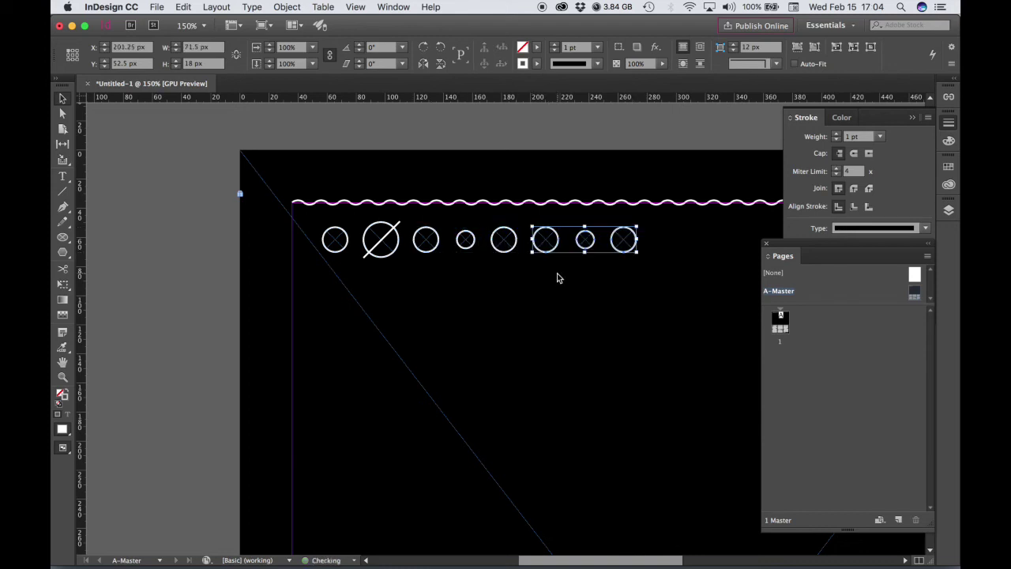
{"action": "left_click", "coordinate": [532, 296]}
Step: Enlarge the sixth circle proportionally to about 25 px and nudge it and the eighth circle further along the row
{"action": "left_click", "coordinate": [553, 249]}
{"action": "left_click_drag", "start_coordinate": [560, 253], "coordinate": [561, 256]}
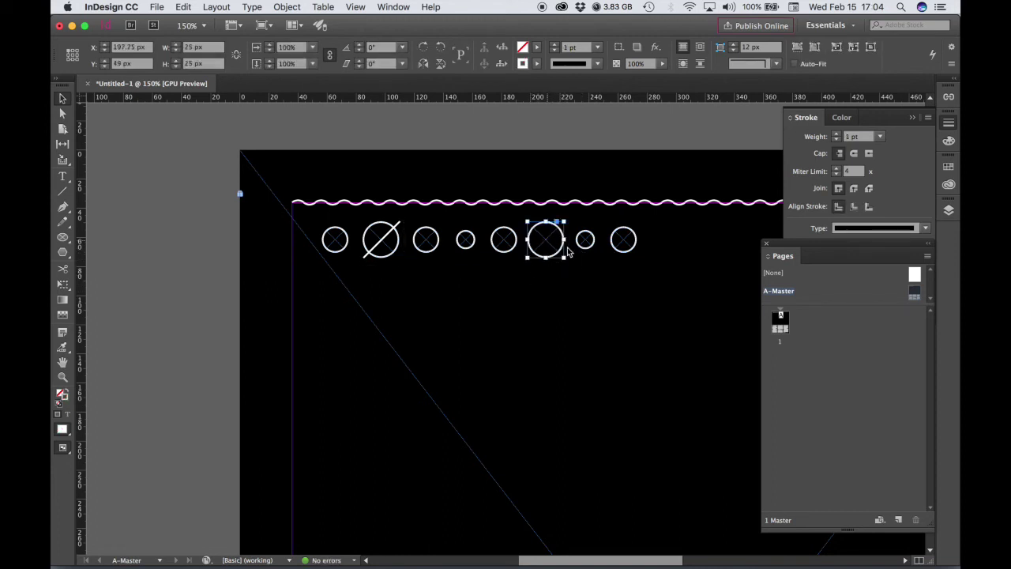
{"action": "left_click", "coordinate": [619, 248], "text": "shift"}
{"action": "key", "text": "Right"}
{"action": "key", "text": "Right"}
{"action": "key", "text": "Right"}
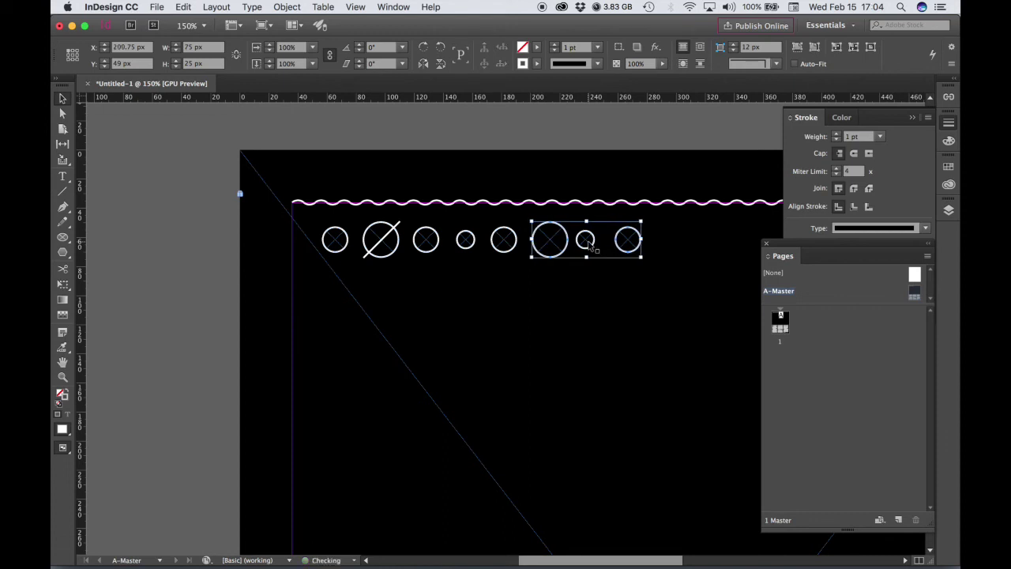
Step: Nudge the small seventh circle to sit midway between the sixth and eighth circles
{"action": "left_click", "coordinate": [603, 292]}
{"action": "left_click", "coordinate": [591, 241]}
{"action": "key", "text": "Right"}
{"action": "key", "text": "Right"}
{"action": "key", "text": "Right"}
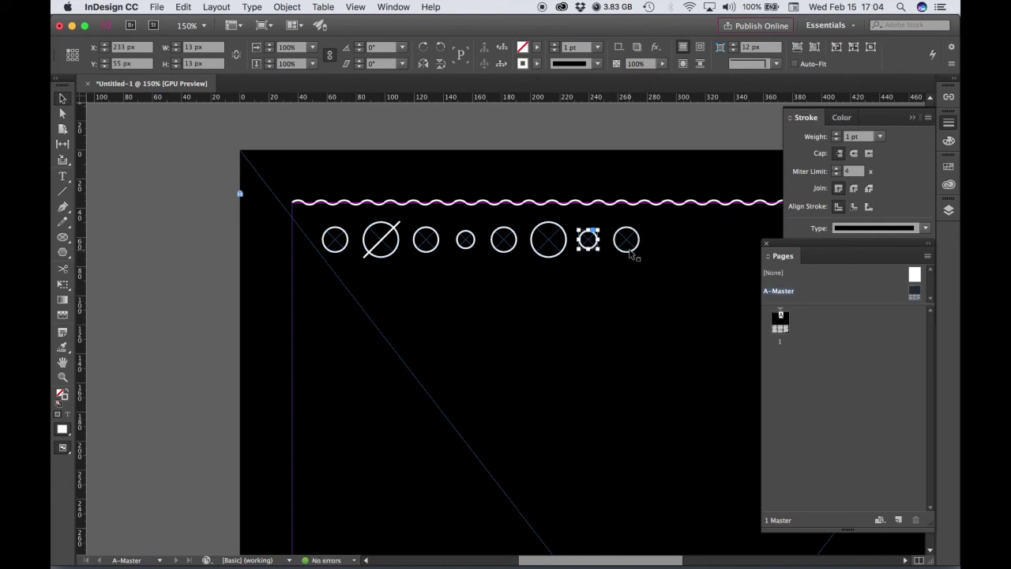
{"action": "left_click", "coordinate": [513, 350]}
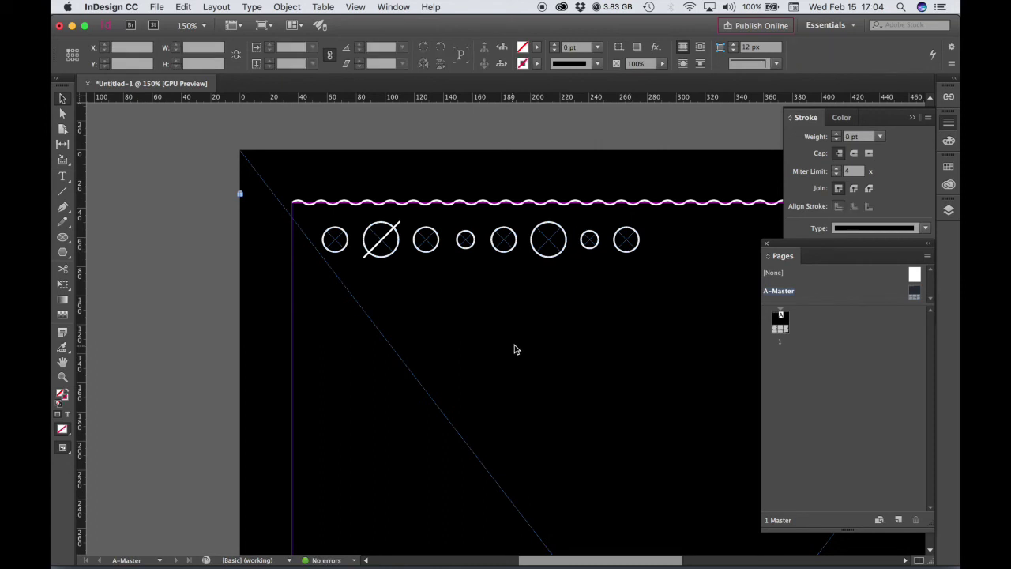
{"action": "left_click", "coordinate": [553, 246]}
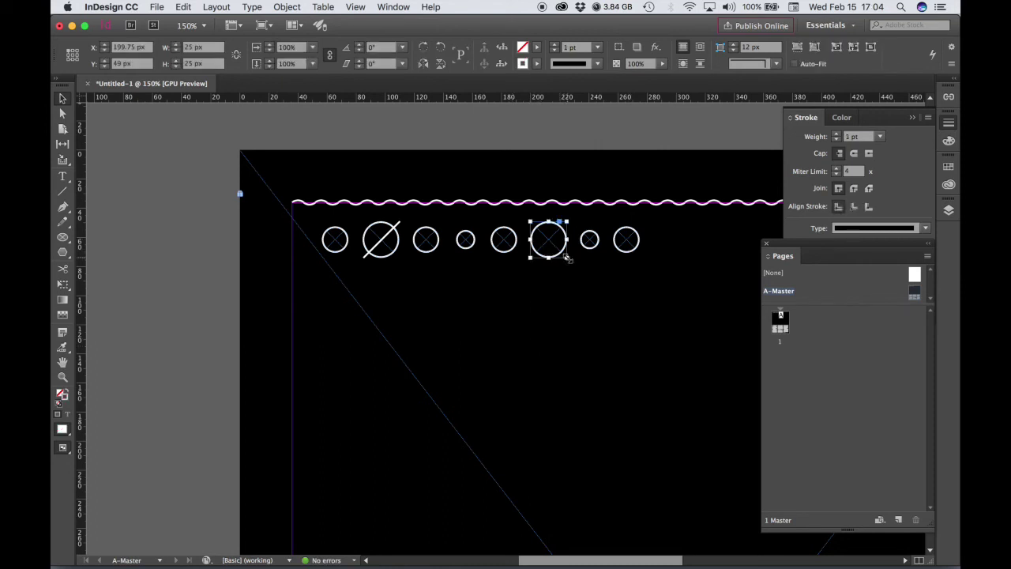
{"action": "left_click_drag", "start_coordinate": [566, 258], "coordinate": [562, 254]}
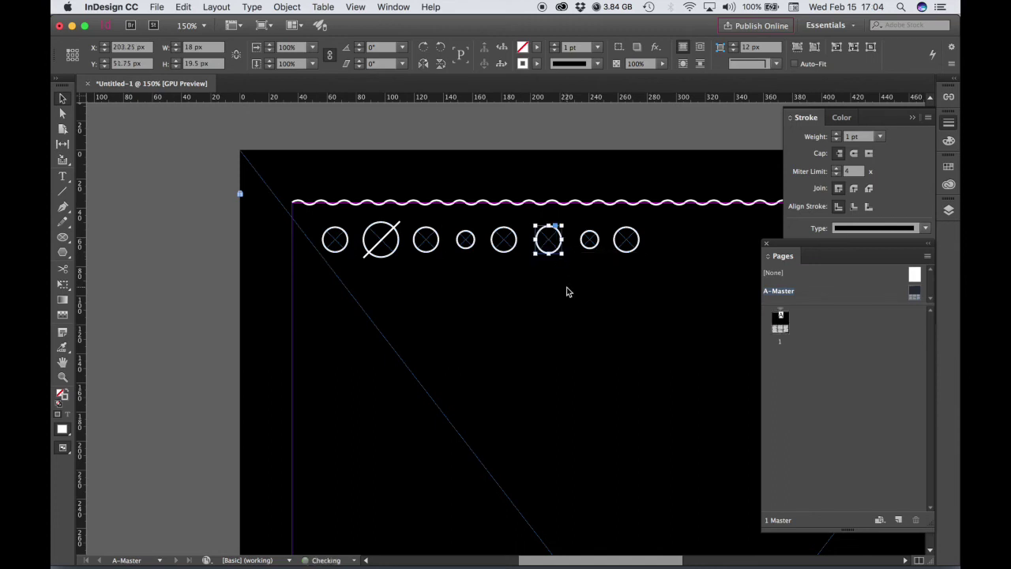
{"action": "left_click", "coordinate": [575, 300]}
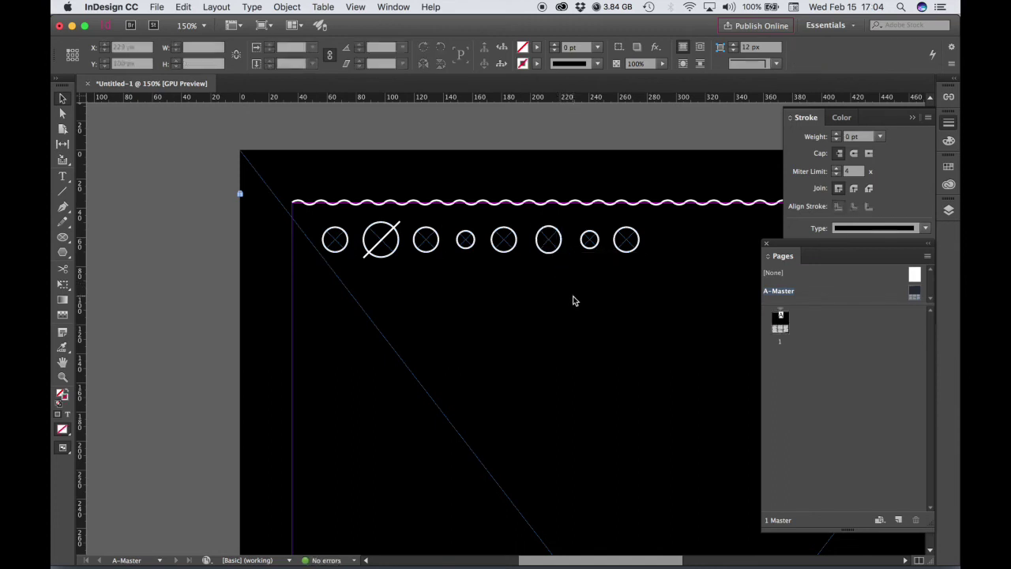
{"action": "key", "text": "super+z"}
Step: Shrink the sixth circle proportionally to slightly smaller than the second, and nudge the fourth circle slightly towards the third
{"action": "left_click_drag", "start_coordinate": [564, 255], "coordinate": [564, 256]}
{"action": "left_click", "coordinate": [632, 293]}
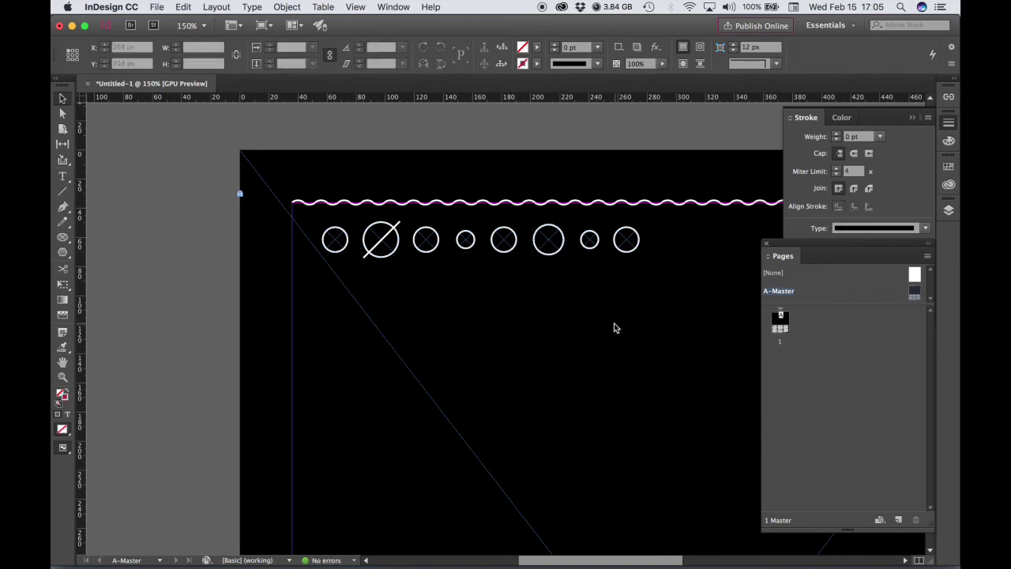
{"action": "left_click", "coordinate": [469, 243]}
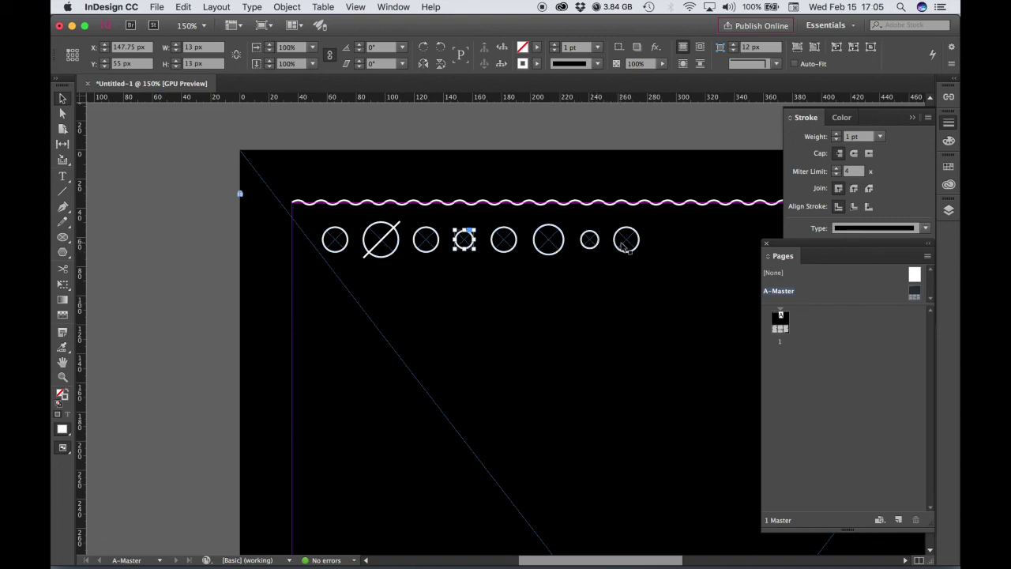
{"action": "left_click", "coordinate": [161, 196]}
Step: Draw a text frame beyond the last circle in the row and enter "FIRST PLANE" in it
{"action": "scroll", "coordinate": [161, 197], "scroll_direction": "right", "scroll_amount": 5}
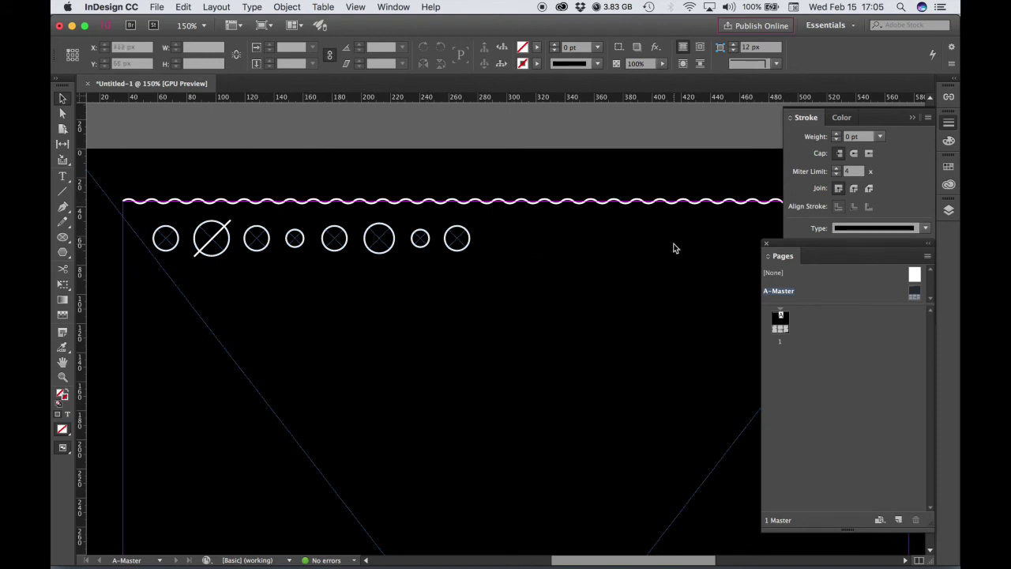
{"action": "key", "text": "t"}
{"action": "left_click_drag", "start_coordinate": [516, 225], "coordinate": [702, 260]}
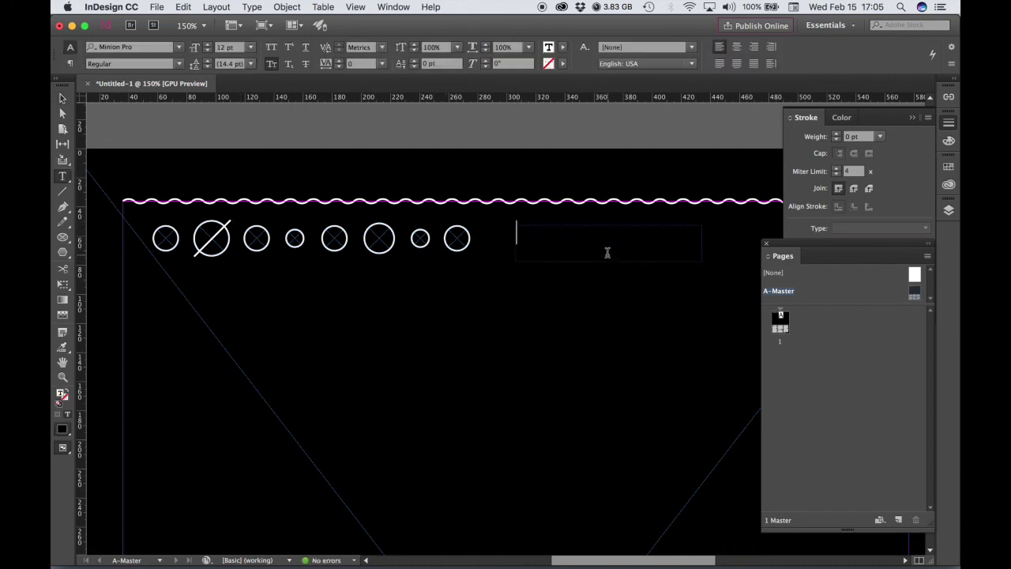
{"action": "type", "text": "Travel"}
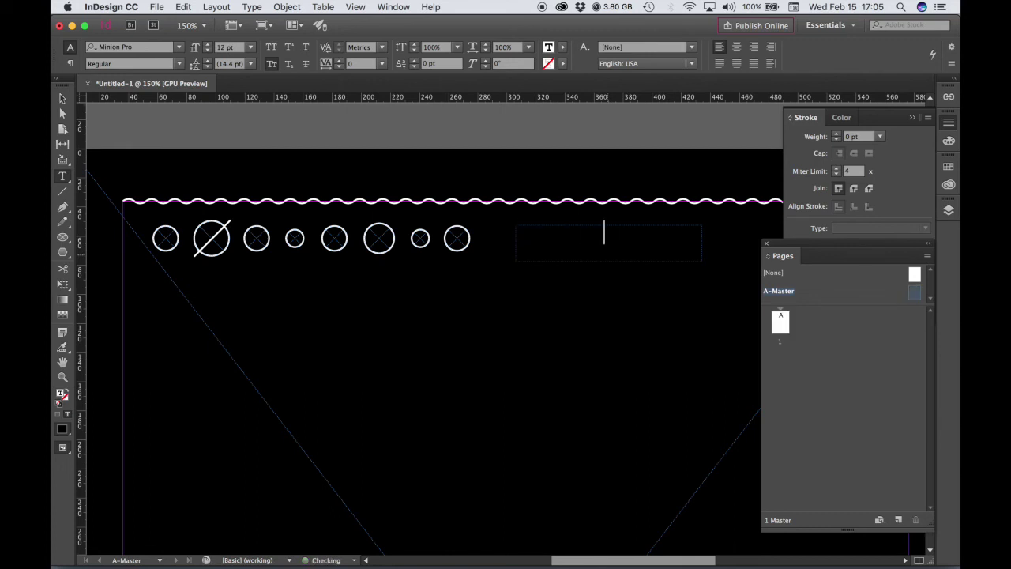
Step: Set the fill colour of all text in the new frame to Paper
{"action": "key", "text": "ctrl+a"}
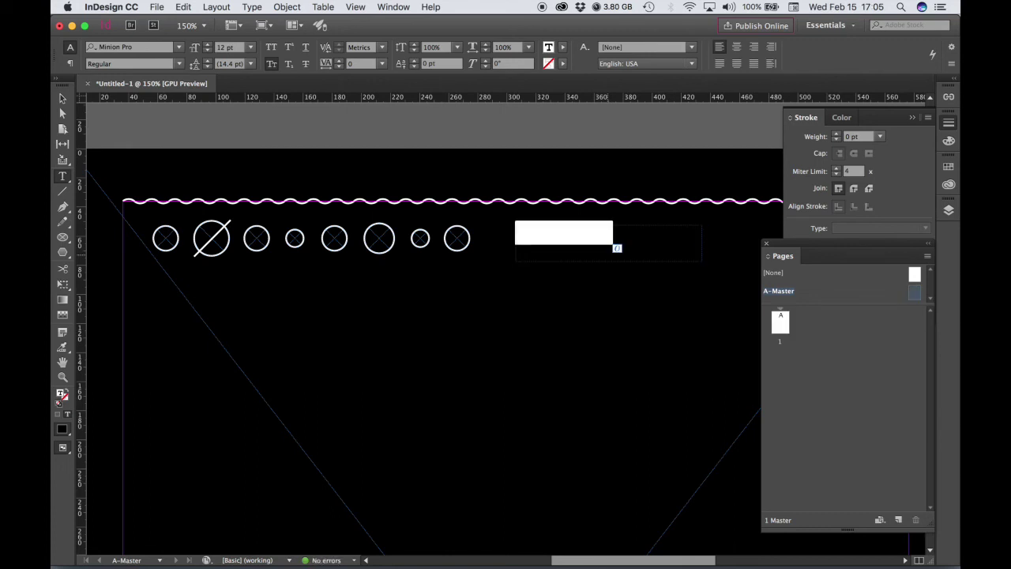
{"action": "left_click", "coordinate": [561, 63]}
{"action": "left_click", "coordinate": [563, 47]}
{"action": "left_click", "coordinate": [563, 48]}
{"action": "left_click", "coordinate": [562, 47]}
{"action": "left_click", "coordinate": [447, 107]}
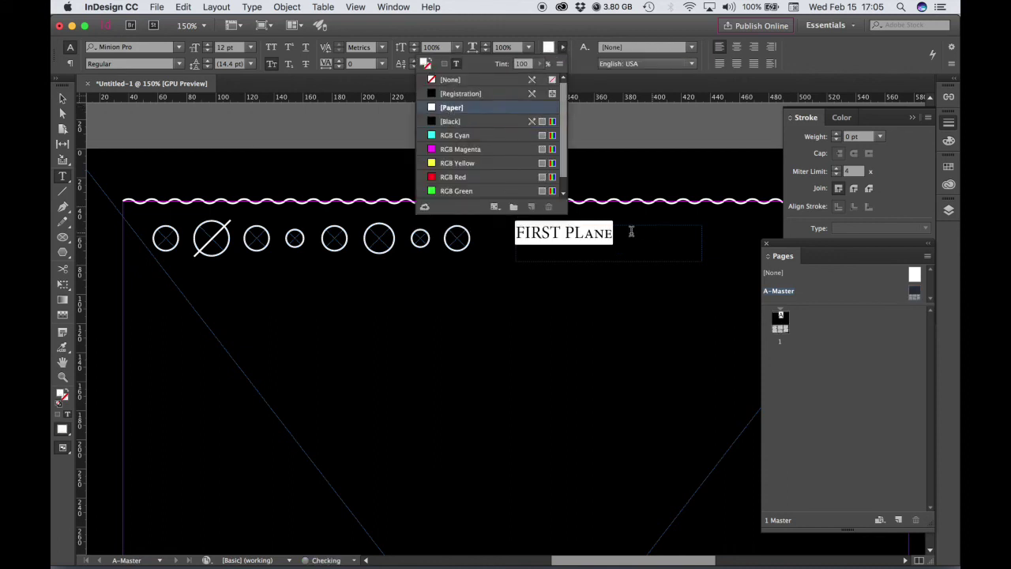
Step: Replace the text in the frame beside the circles with "NUMBER PLANET"
{"action": "triple_click", "coordinate": [607, 234]}
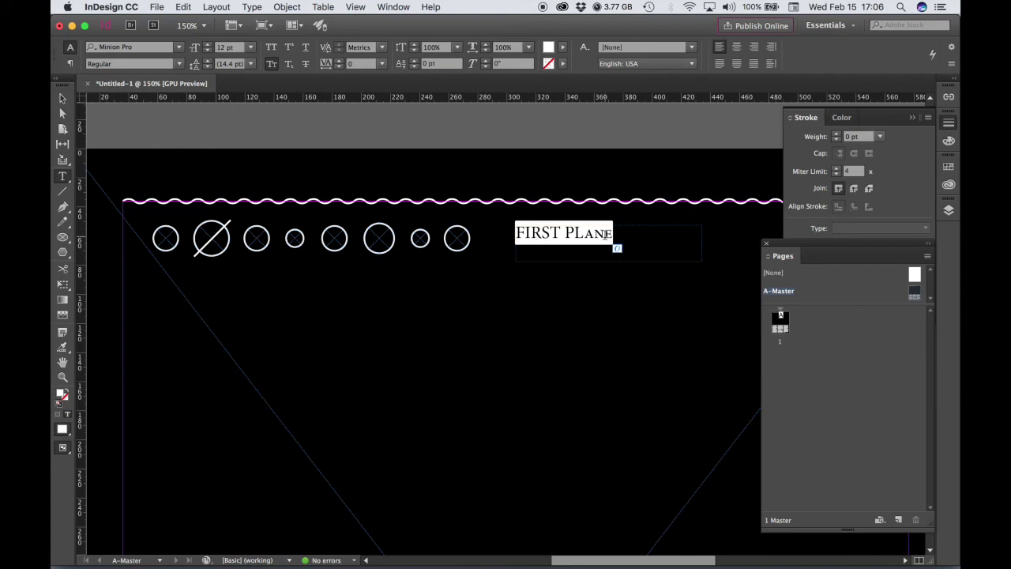
{"action": "type", "text": "Pl"}
{"action": "key", "text": "BackSpace"}
{"action": "key", "text": "BackSpace"}
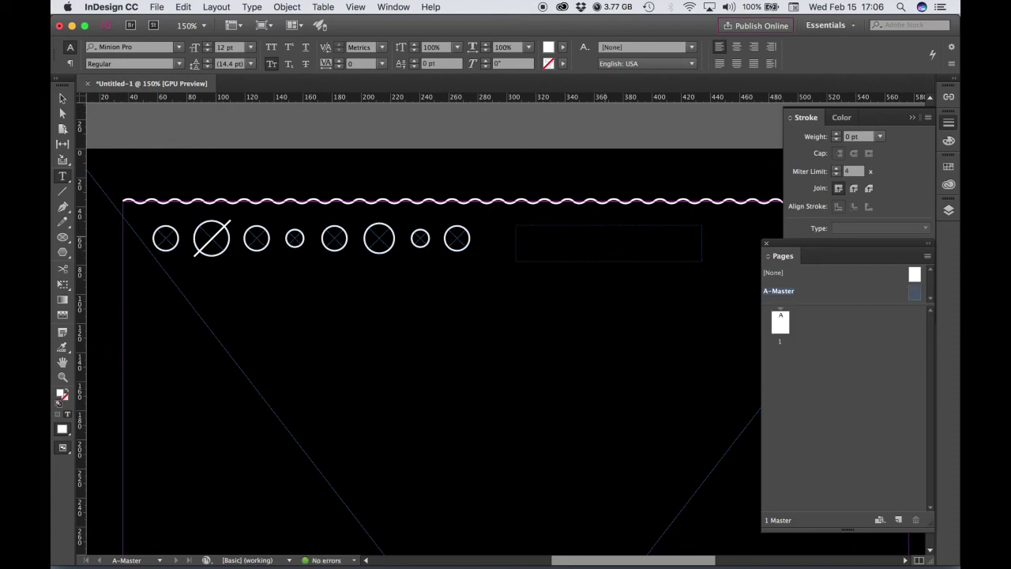
{"action": "type", "text": "NUMBER PLA"}
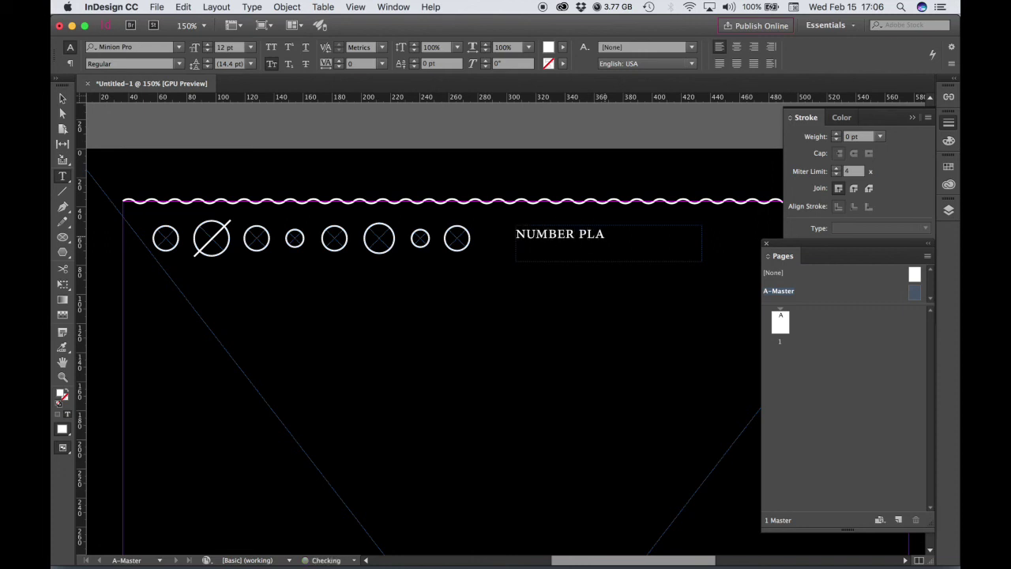
{"action": "type", "text": "NET"}
Step: Filter the fonts to favourites and set the "NUMBER PLANET" text in Avenir Next at 14 pt
{"action": "key", "text": "super+a"}
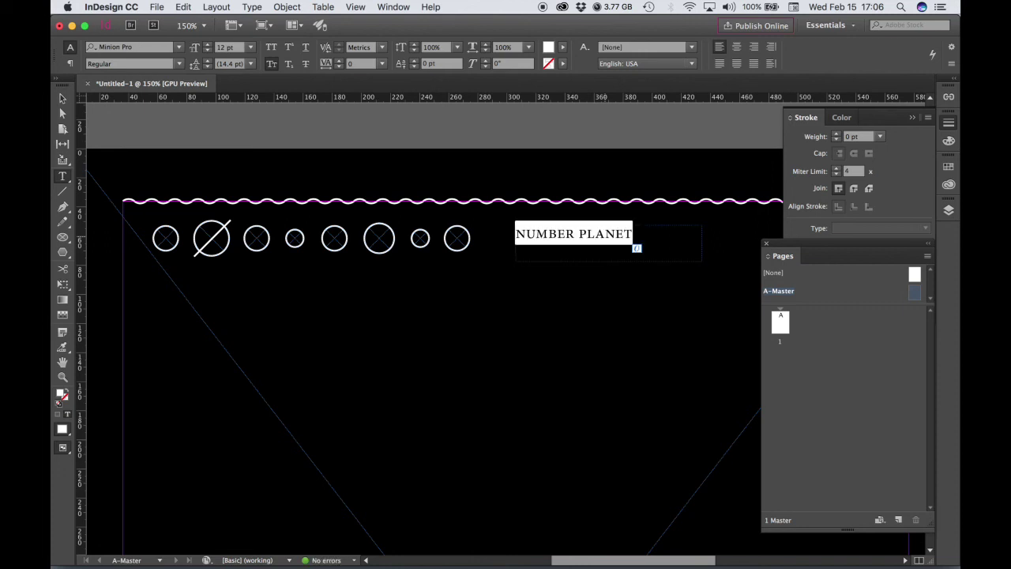
{"action": "left_click", "coordinate": [179, 47]}
{"action": "left_click", "coordinate": [178, 48]}
{"action": "left_click", "coordinate": [178, 48]}
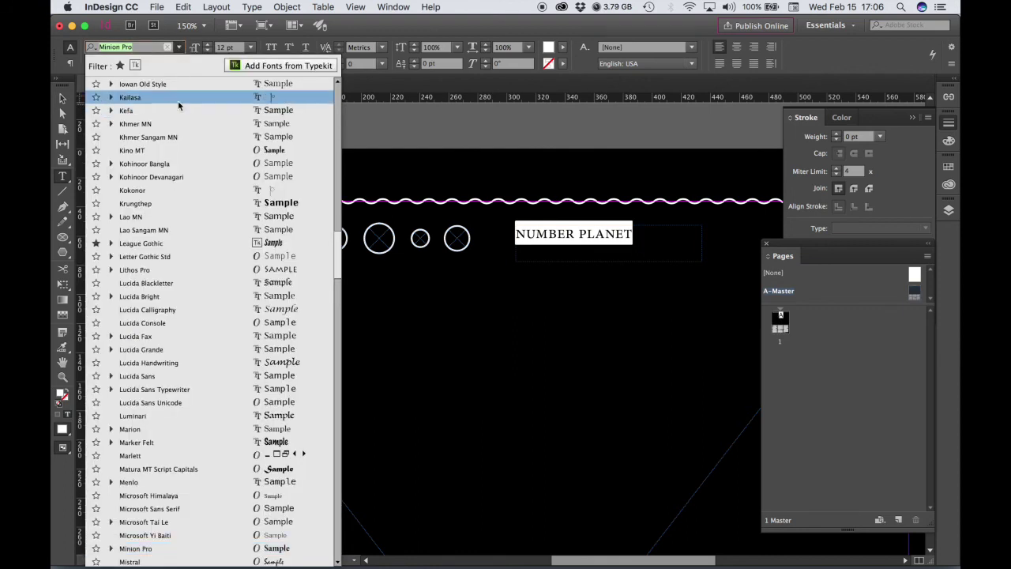
{"action": "left_click", "coordinate": [185, 49]}
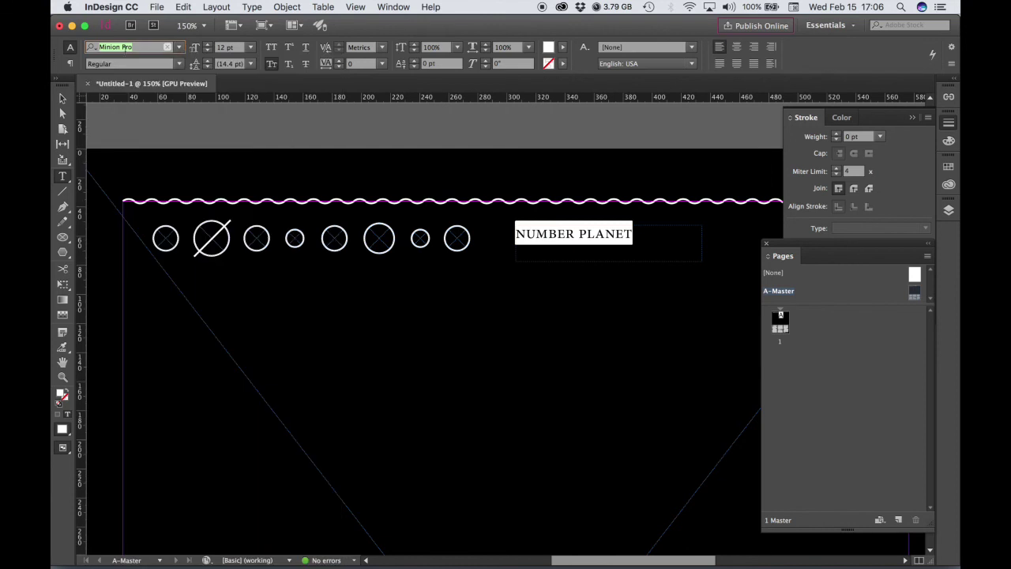
{"action": "left_click", "coordinate": [178, 48]}
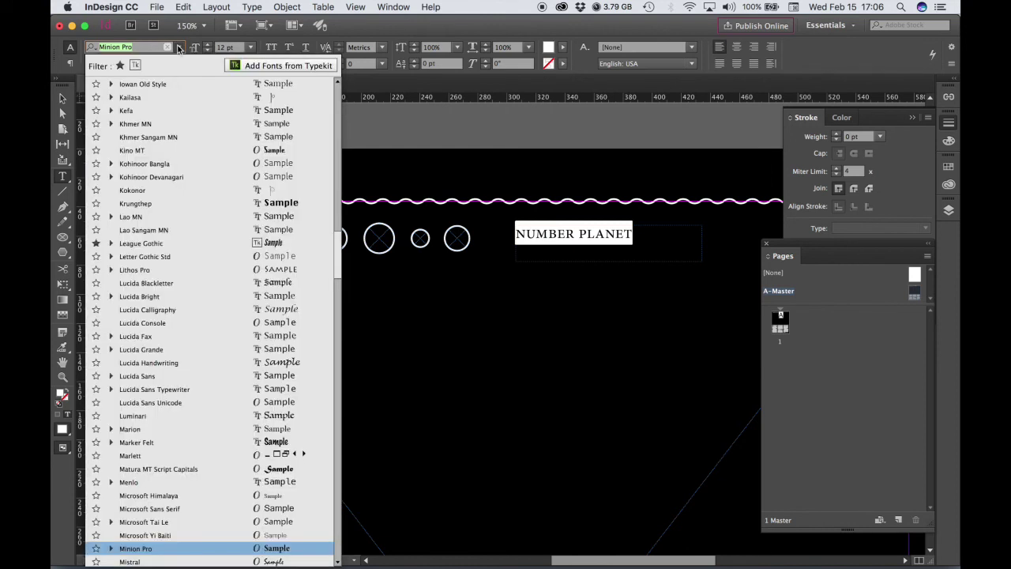
{"action": "left_click", "coordinate": [134, 65]}
{"action": "left_click", "coordinate": [119, 65]}
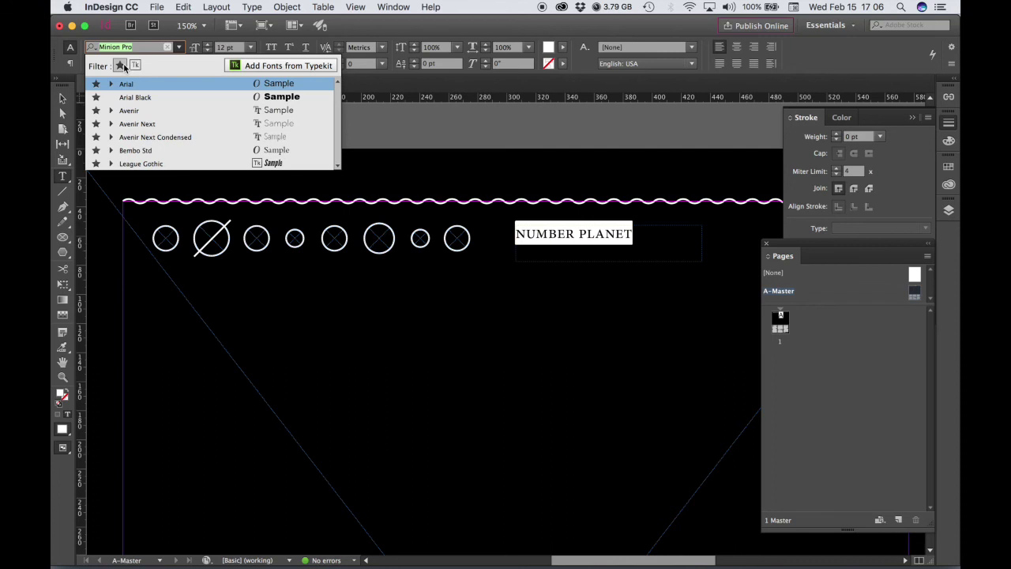
{"action": "left_click", "coordinate": [131, 124]}
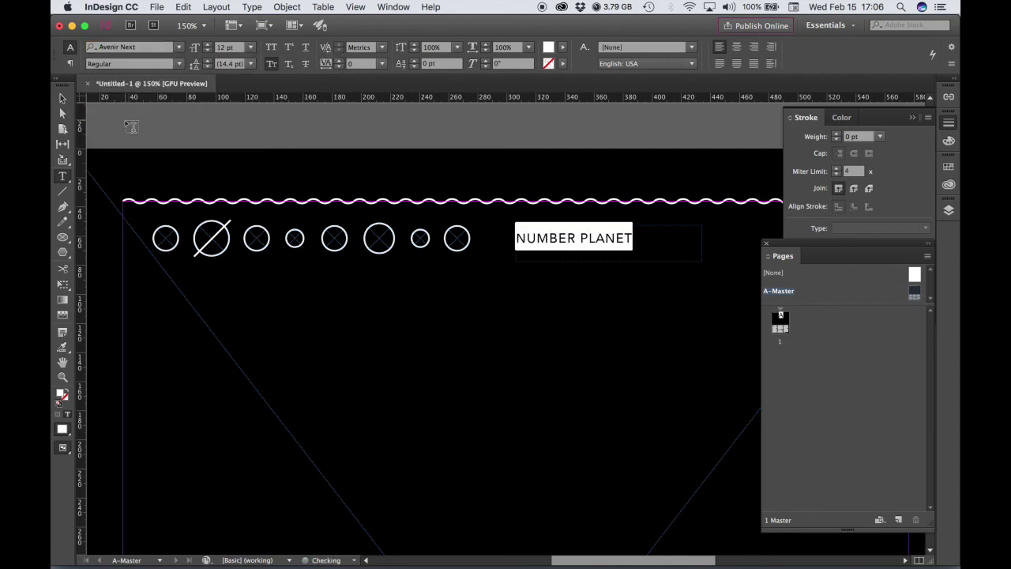
{"action": "left_click", "coordinate": [251, 47]}
{"action": "left_click", "coordinate": [246, 161]}
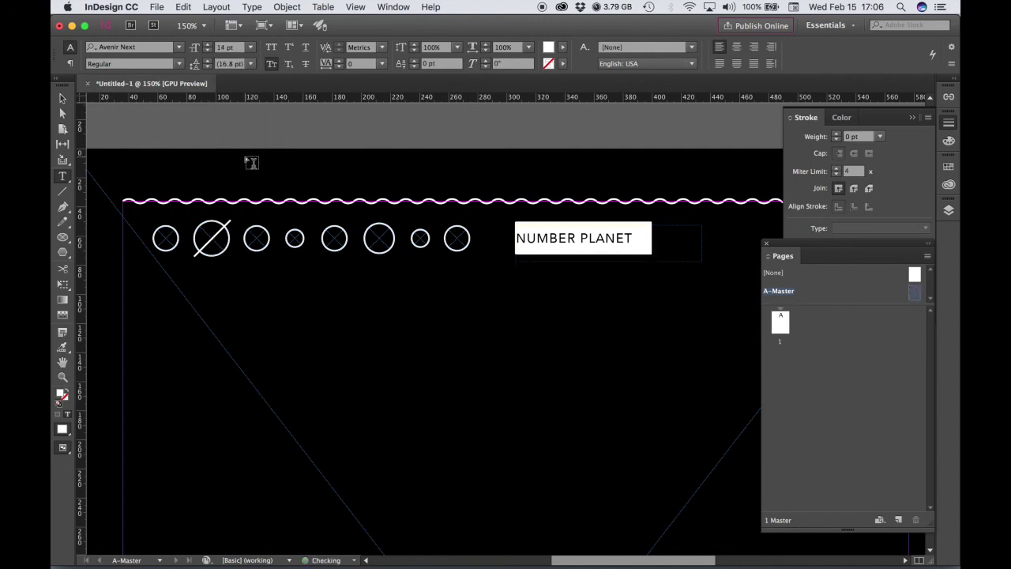
Step: Scale the "NUMBER PLANET" frame with its text to about 185 by 44 px and move it to X 295 px, Y 42 px, level with the circles
{"action": "left_click", "coordinate": [64, 99]}
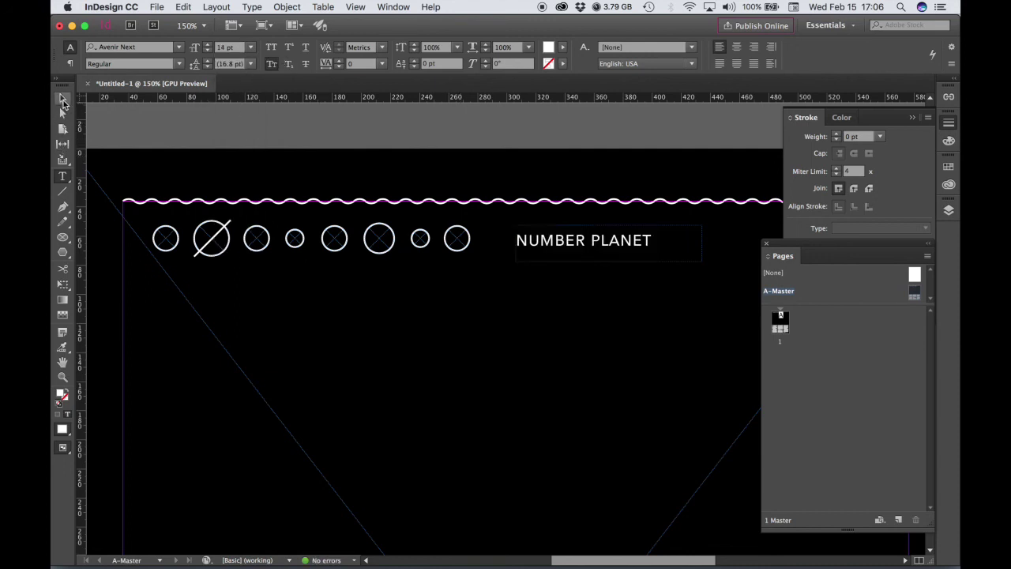
{"action": "key", "text": "super+minus"}
{"action": "left_click_drag", "start_coordinate": [598, 320], "coordinate": [506, 314]}
{"action": "mouse_move", "coordinate": [495, 263]}
{"action": "left_mouse_down"}
{"action": "mouse_move", "coordinate": [467, 262]}
{"action": "mouse_move", "coordinate": [499, 282]}
{"action": "left_mouse_up"}
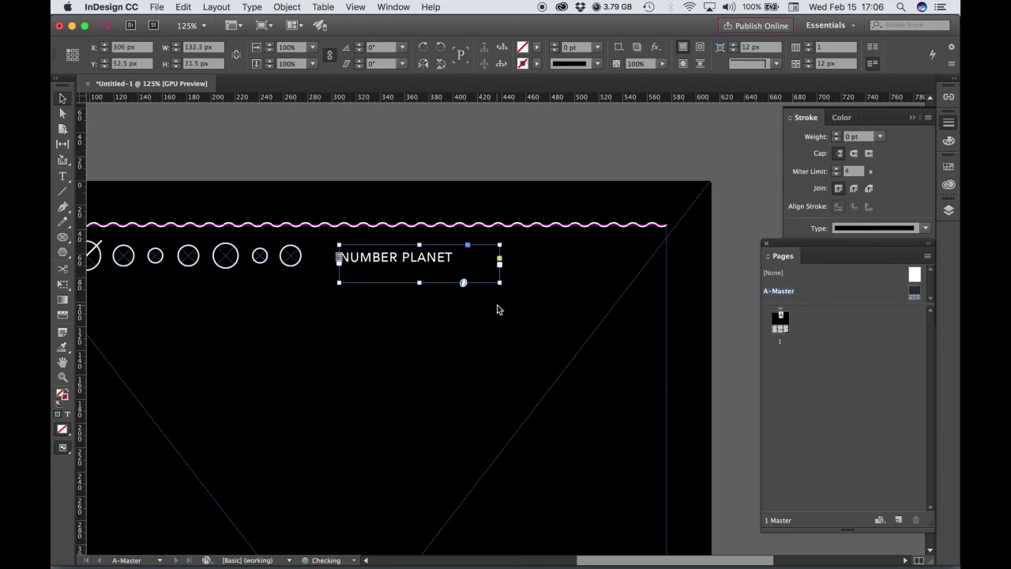
{"action": "key", "text": "super+z"}
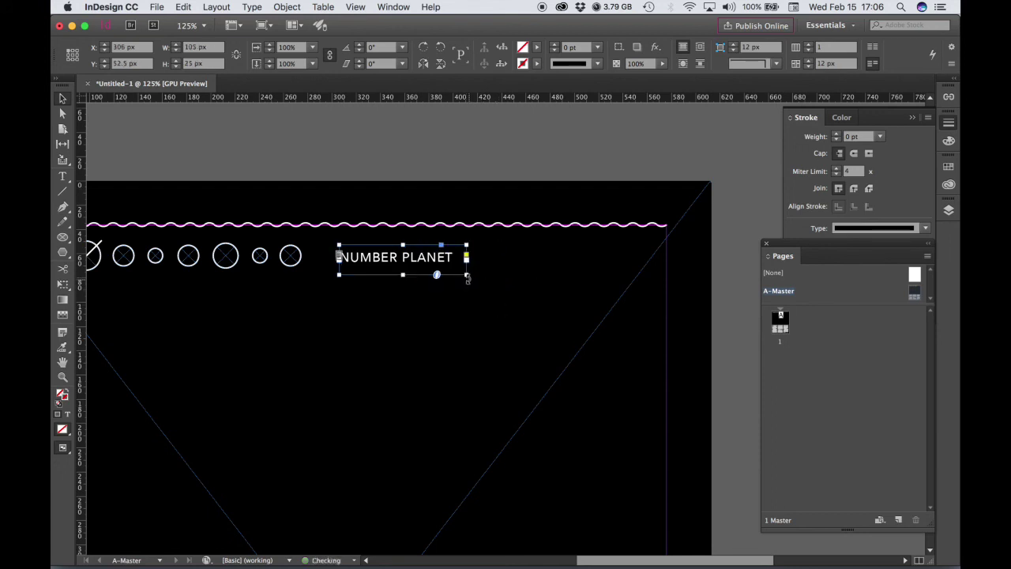
{"action": "left_click_drag", "start_coordinate": [467, 277], "coordinate": [540, 292]}
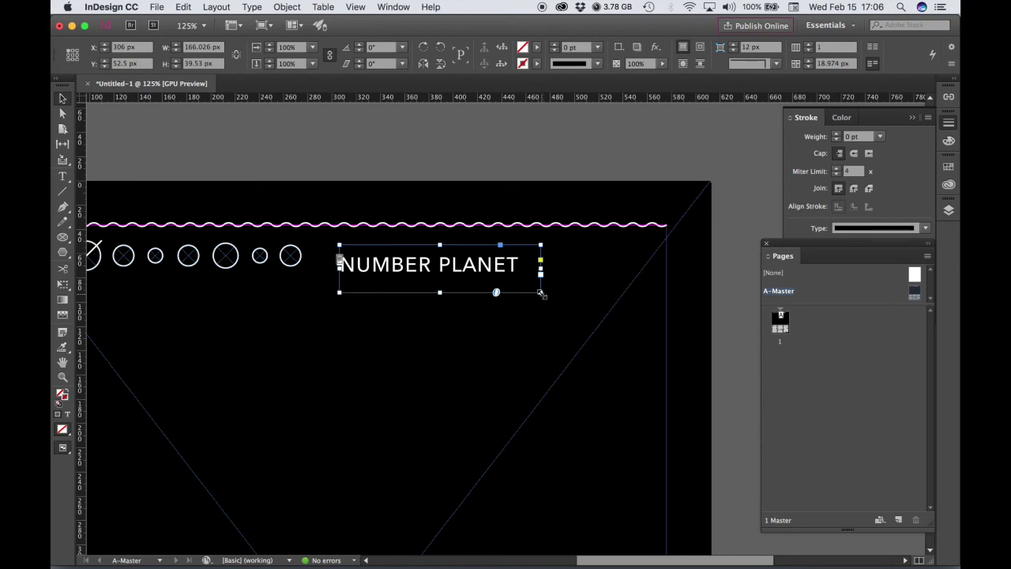
{"action": "mouse_move", "coordinate": [541, 292]}
{"action": "left_mouse_down"}
{"action": "mouse_move", "coordinate": [602, 319]}
{"action": "mouse_move", "coordinate": [625, 309]}
{"action": "mouse_move", "coordinate": [552, 285]}
{"action": "left_mouse_up"}
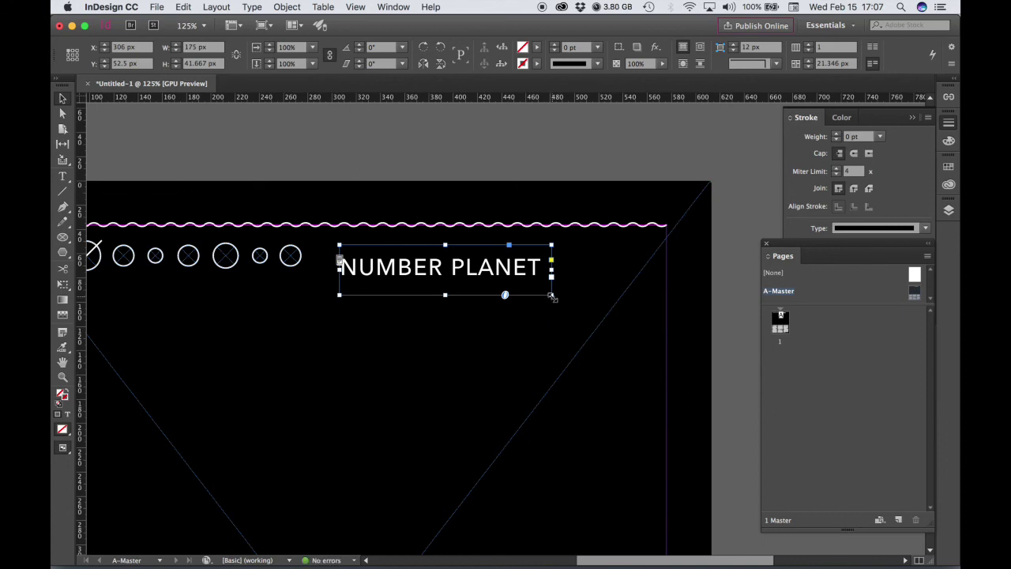
{"action": "mouse_move", "coordinate": [552, 295]}
{"action": "left_mouse_down"}
{"action": "mouse_move", "coordinate": [580, 299]}
{"action": "mouse_move", "coordinate": [565, 299]}
{"action": "left_mouse_up"}
{"action": "left_click_drag", "start_coordinate": [504, 269], "coordinate": [491, 255]}
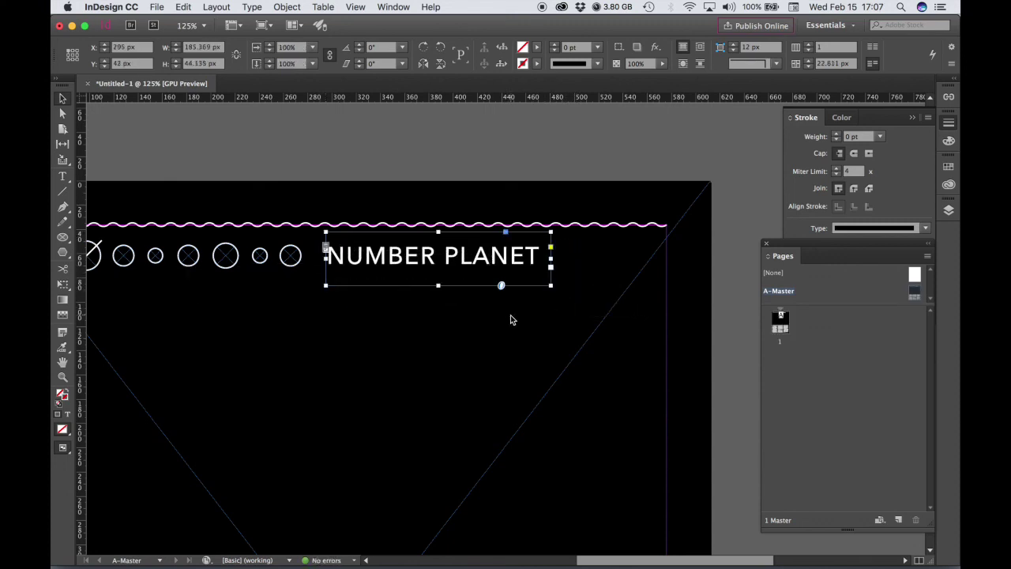
Step: Set all the "NUMBER PLANET" heading text to the Ultra Light style of Avenir Next and deselect it
{"action": "left_click", "coordinate": [501, 312], "text": "alt"}
{"action": "left_click", "coordinate": [501, 311], "text": "alt"}
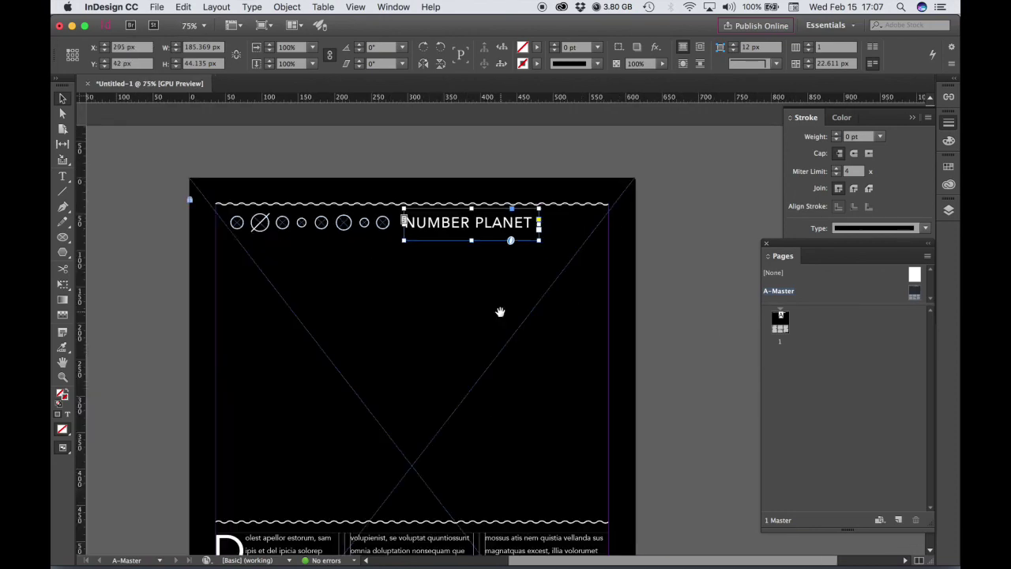
{"action": "left_click_drag", "start_coordinate": [502, 331], "coordinate": [517, 339]}
{"action": "left_click", "coordinate": [520, 336], "text": "alt"}
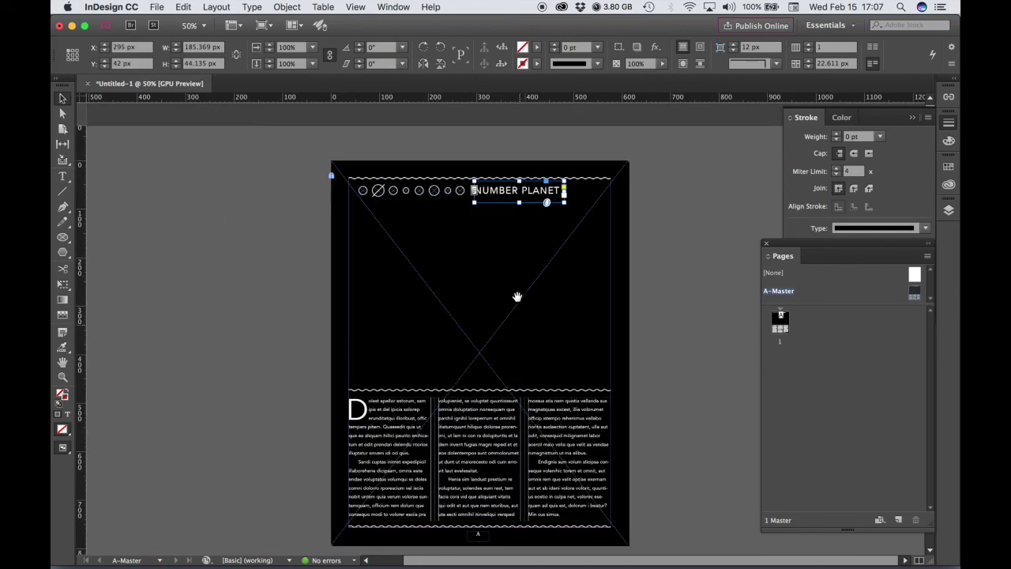
{"action": "left_click", "coordinate": [522, 233], "text": "alt"}
{"action": "left_click", "coordinate": [528, 251]}
{"action": "left_click", "coordinate": [528, 251]}
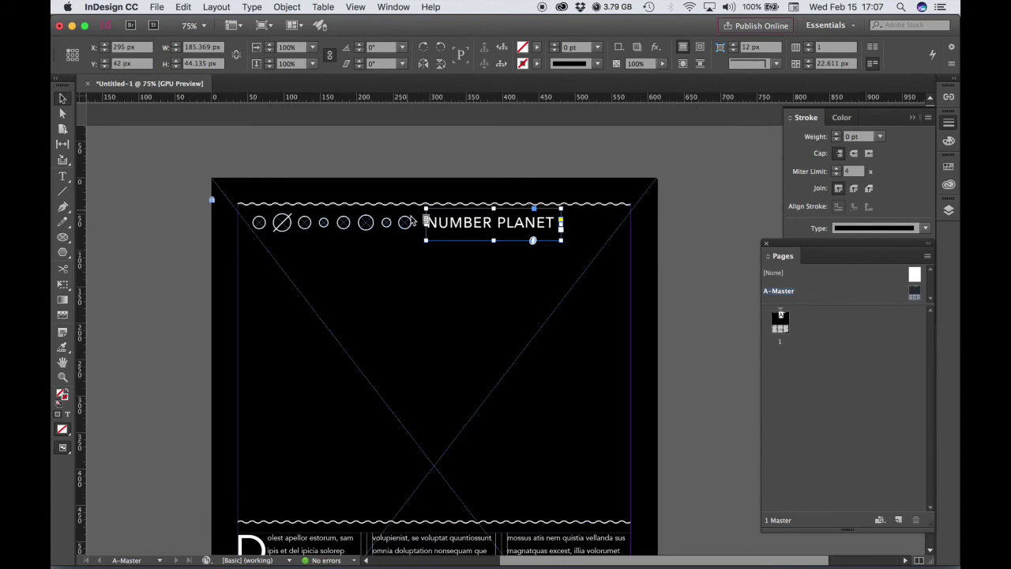
{"action": "double_click", "coordinate": [486, 224]}
{"action": "key", "text": "super+a"}
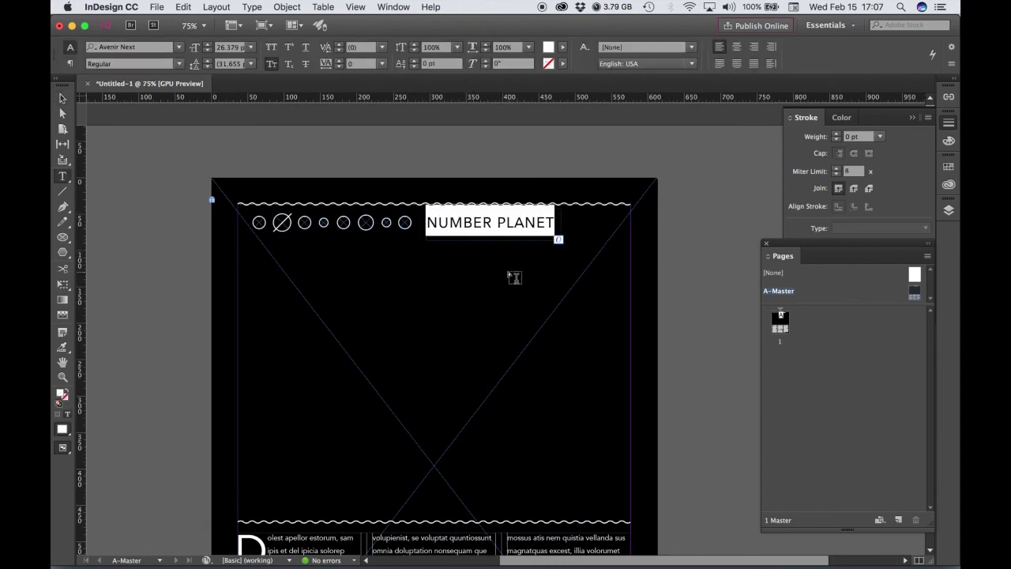
{"action": "left_click", "coordinate": [180, 64]}
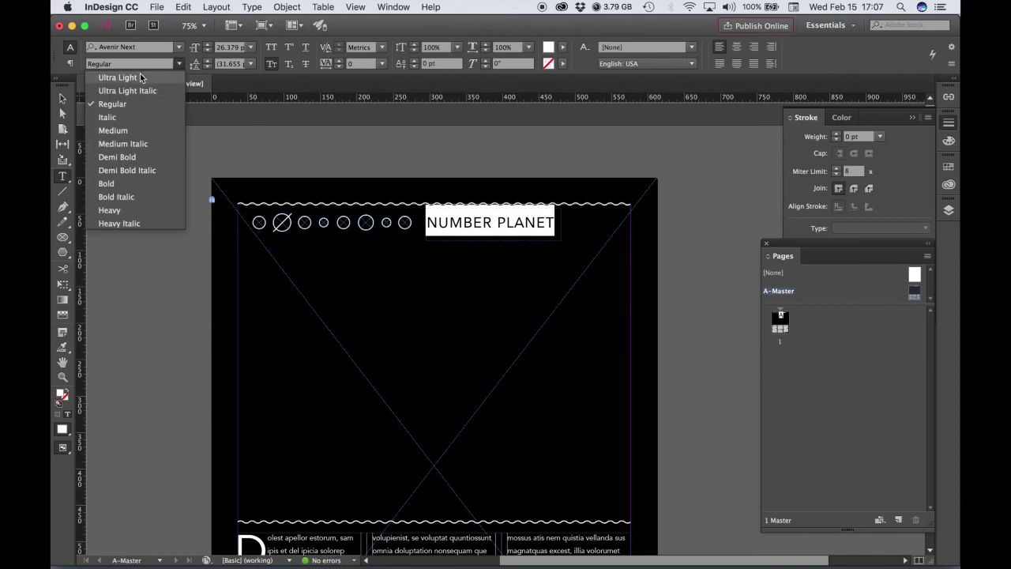
{"action": "left_click", "coordinate": [141, 75]}
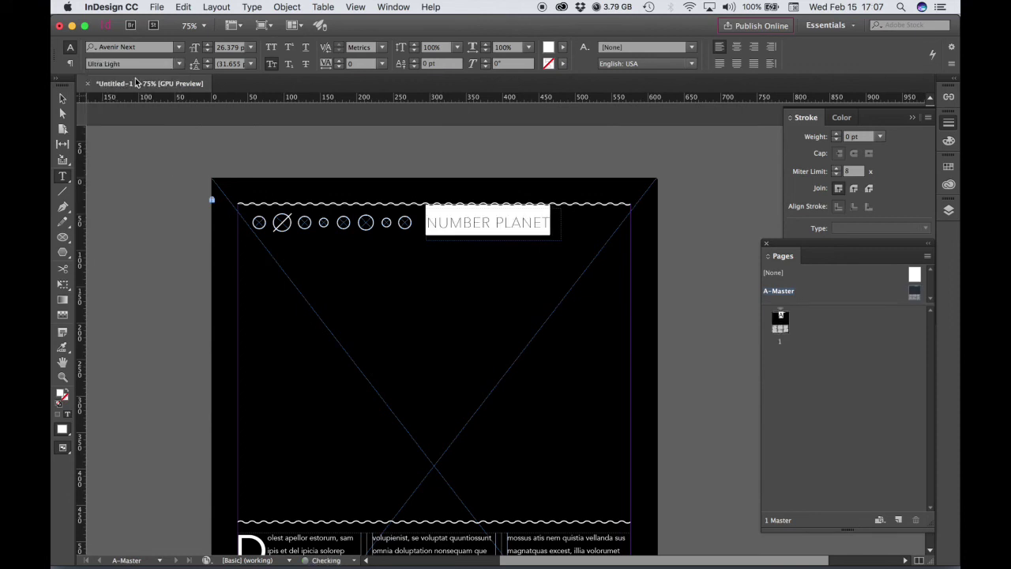
{"action": "left_click", "coordinate": [180, 64]}
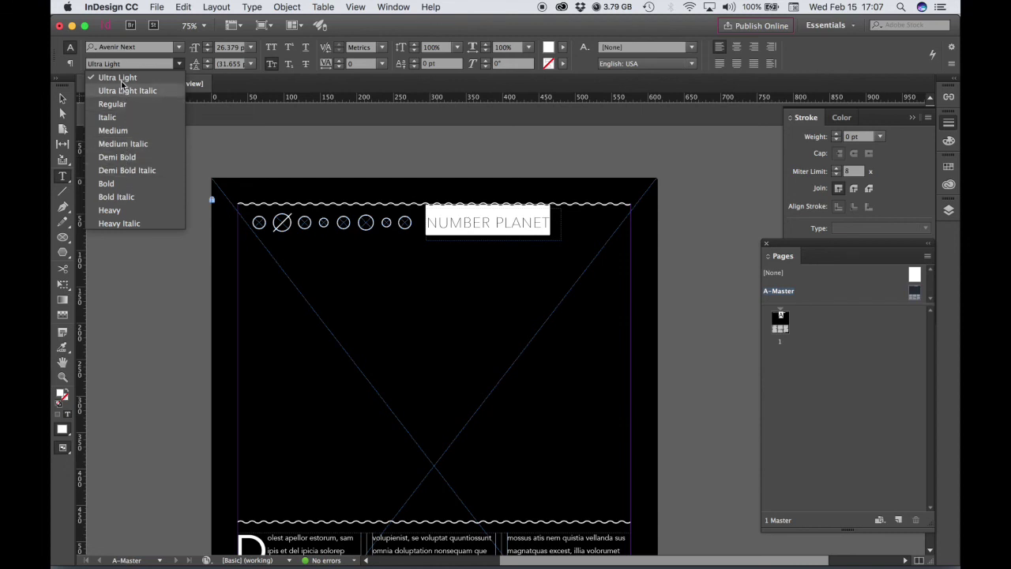
{"action": "key", "text": "Escape"}
{"action": "key", "text": "Escape"}
{"action": "left_click", "coordinate": [154, 213]}
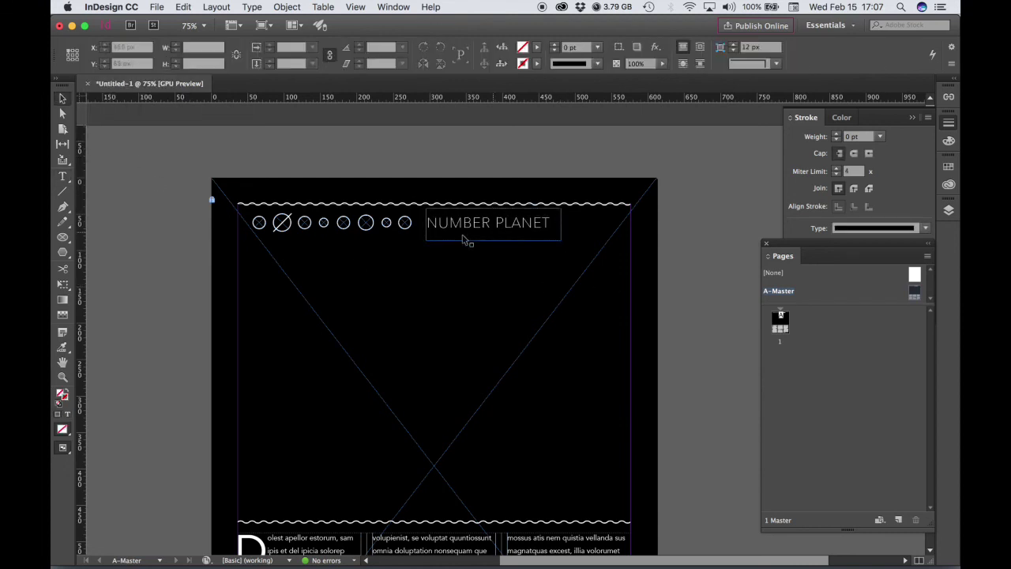
Step: Select all eight planet circles in the row and set their stroke weight to 0.25 pt
{"action": "left_click", "coordinate": [403, 224]}
{"action": "left_click", "coordinate": [387, 223], "text": "shift"}
{"action": "left_click", "coordinate": [366, 223], "text": "shift"}
{"action": "left_click", "coordinate": [343, 222], "text": "shift"}
{"action": "left_click", "coordinate": [323, 223], "text": "shift"}
{"action": "left_click", "coordinate": [305, 223], "text": "shift"}
{"action": "left_click", "coordinate": [282, 223], "text": "shift"}
{"action": "left_click", "coordinate": [258, 223], "text": "shift"}
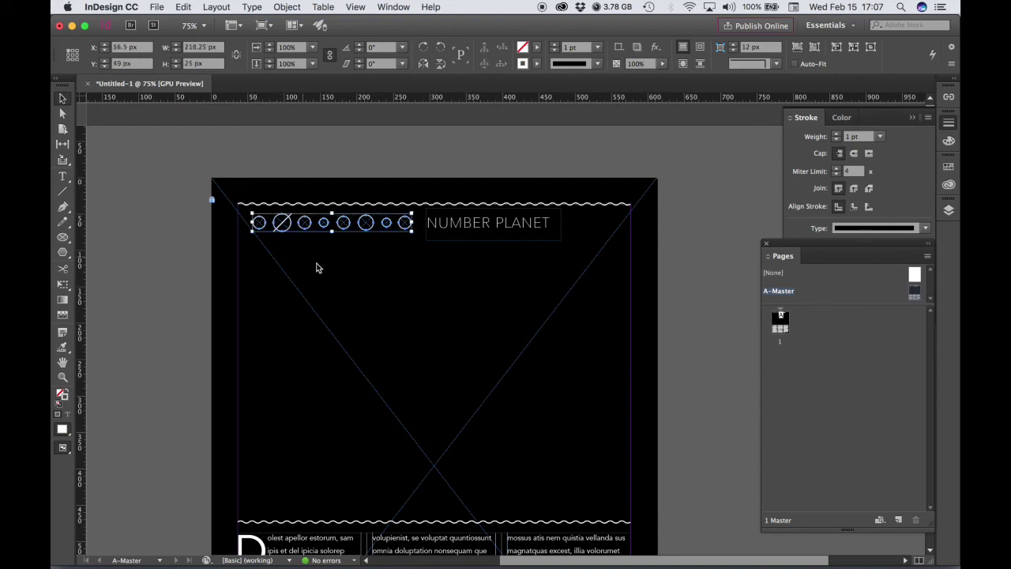
{"action": "left_click", "coordinate": [600, 49]}
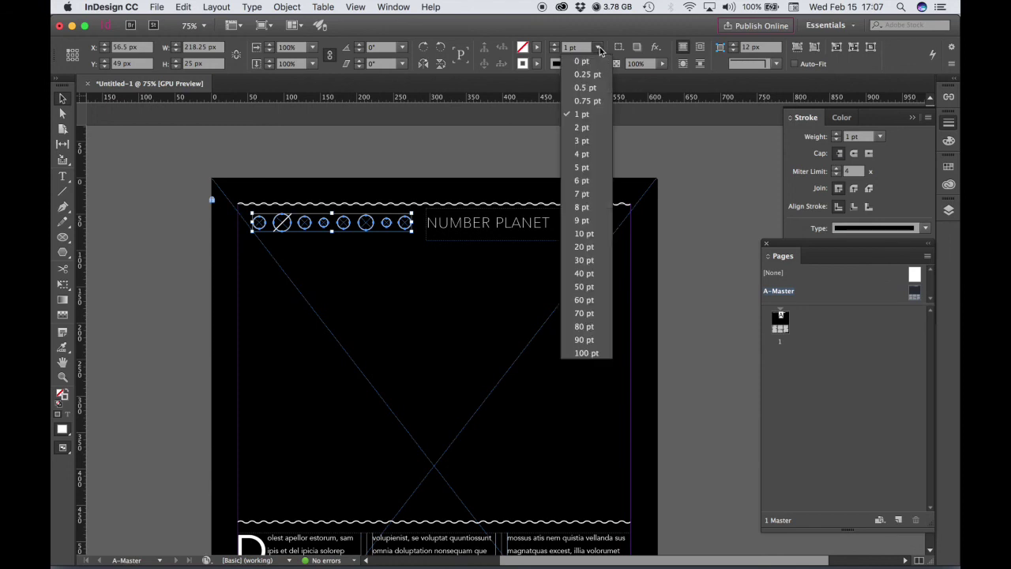
{"action": "left_click", "coordinate": [585, 74]}
{"action": "left_click", "coordinate": [139, 189]}
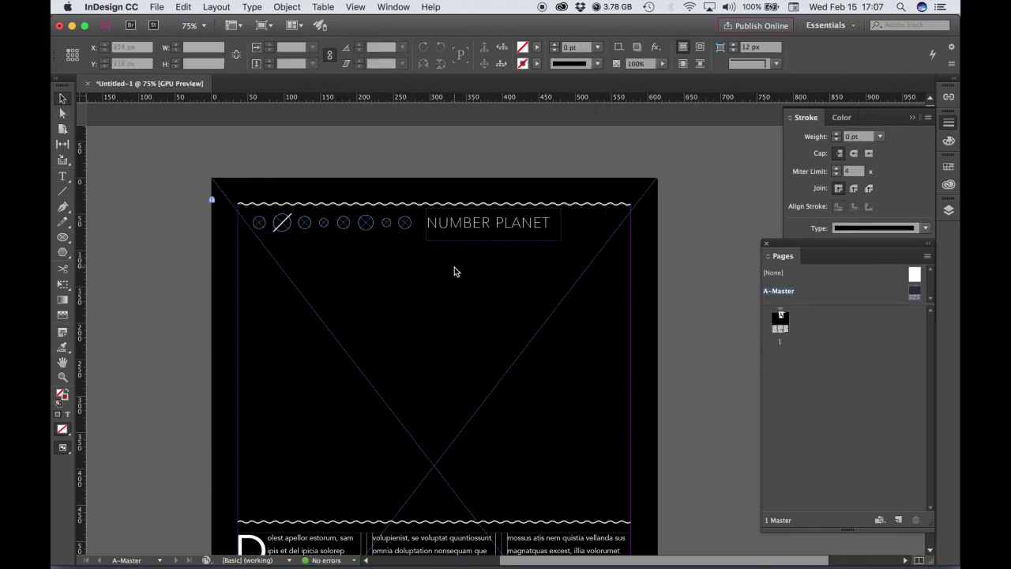
Step: Switch the document's screen mode to Preview
{"action": "left_click", "coordinate": [402, 6]}
{"action": "mouse_move", "coordinate": [367, 4]}
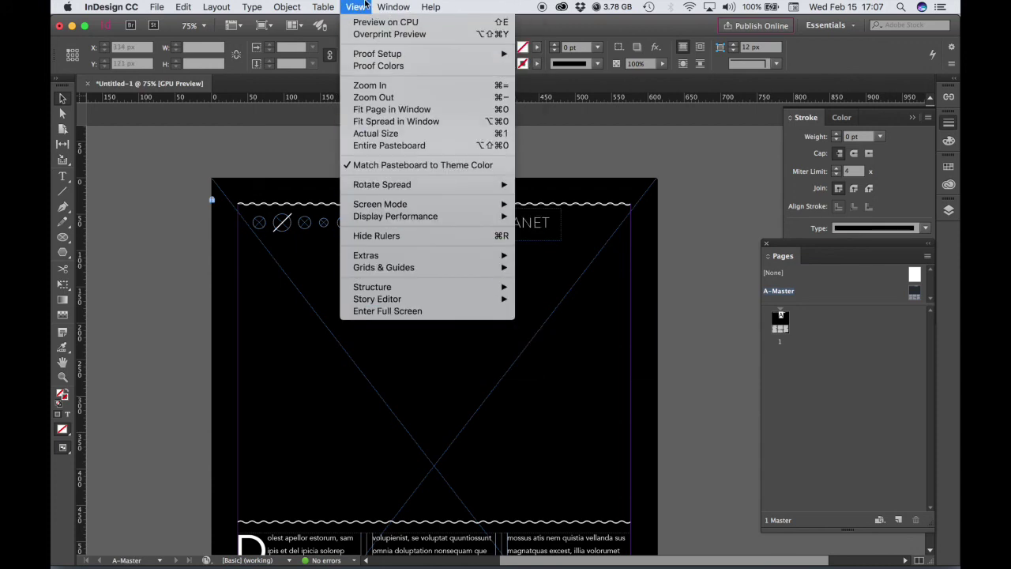
{"action": "mouse_move", "coordinate": [378, 204]}
{"action": "left_click", "coordinate": [559, 217]}
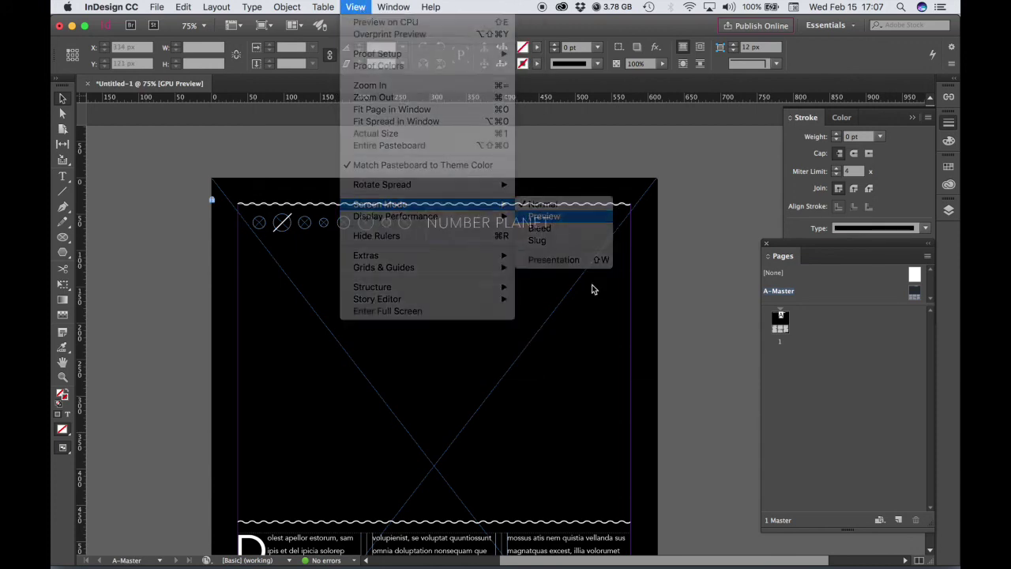
Step: Set the stroke weight of the diagonal line across the second circle to 0.25 pt
{"action": "right_click", "coordinate": [530, 342]}
{"action": "left_click", "coordinate": [524, 336]}
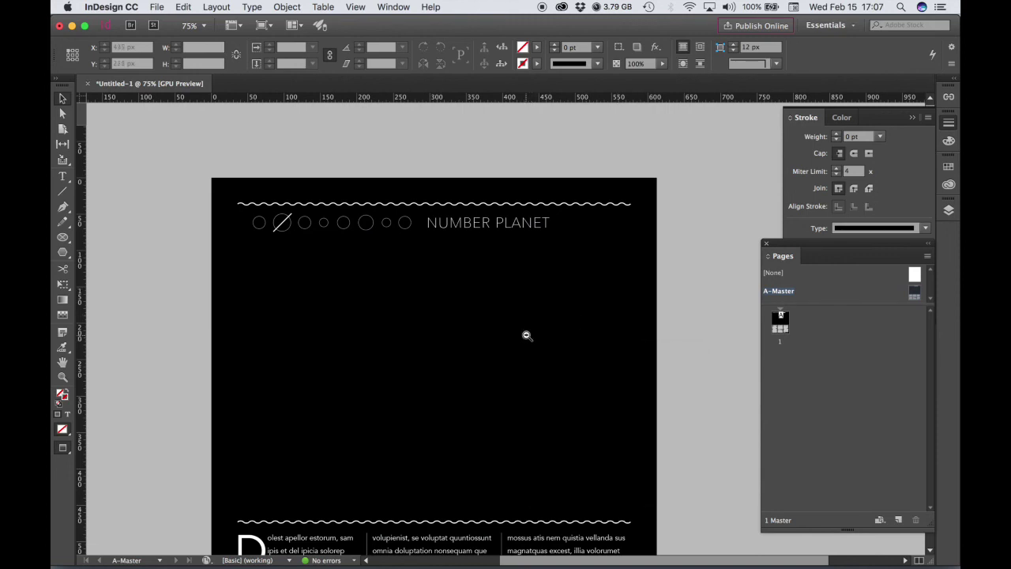
{"action": "left_click", "coordinate": [528, 336], "text": "alt"}
{"action": "left_click", "coordinate": [492, 276]}
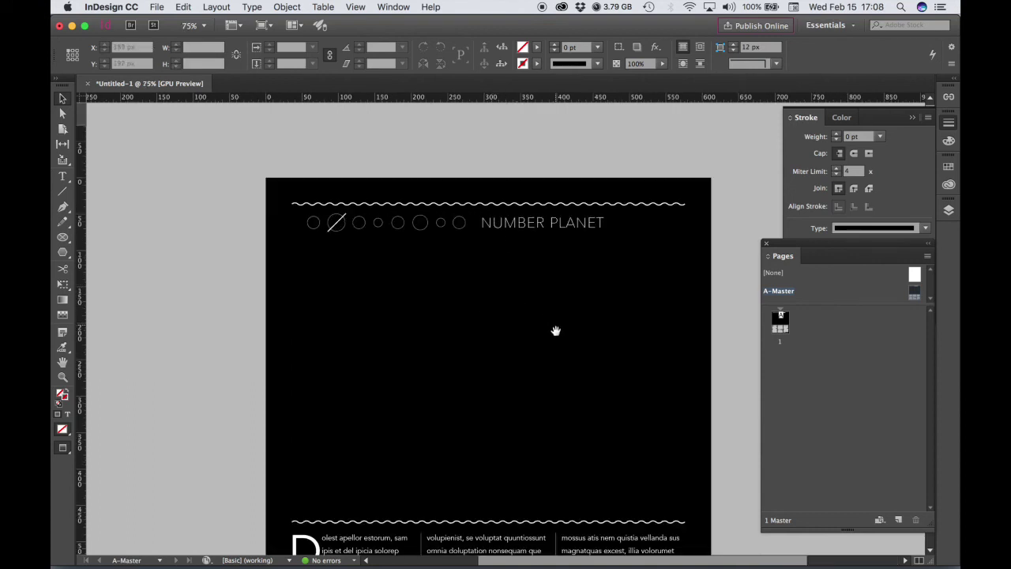
{"action": "left_click", "coordinate": [336, 225]}
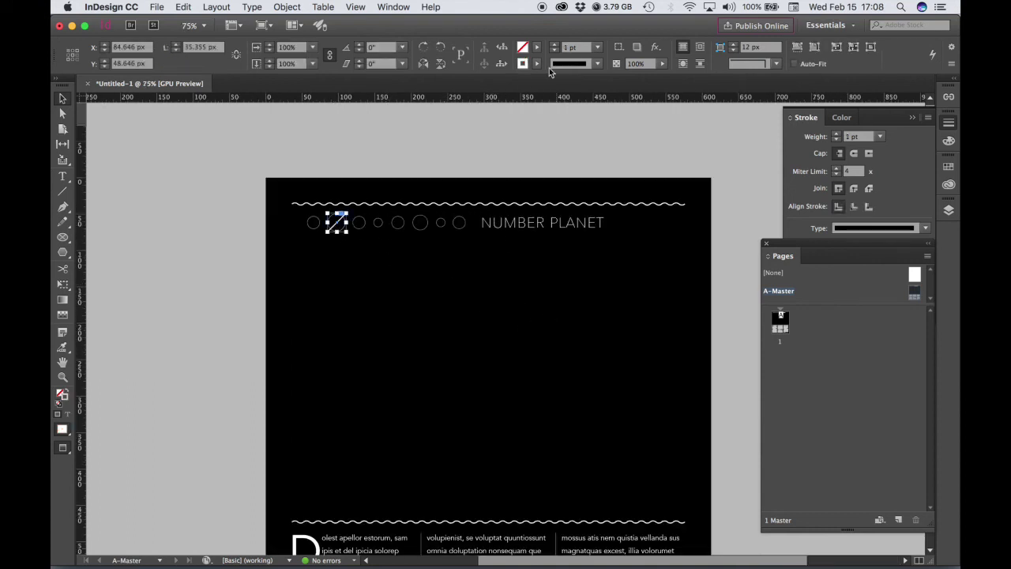
{"action": "left_click", "coordinate": [598, 48]}
{"action": "left_click", "coordinate": [589, 75]}
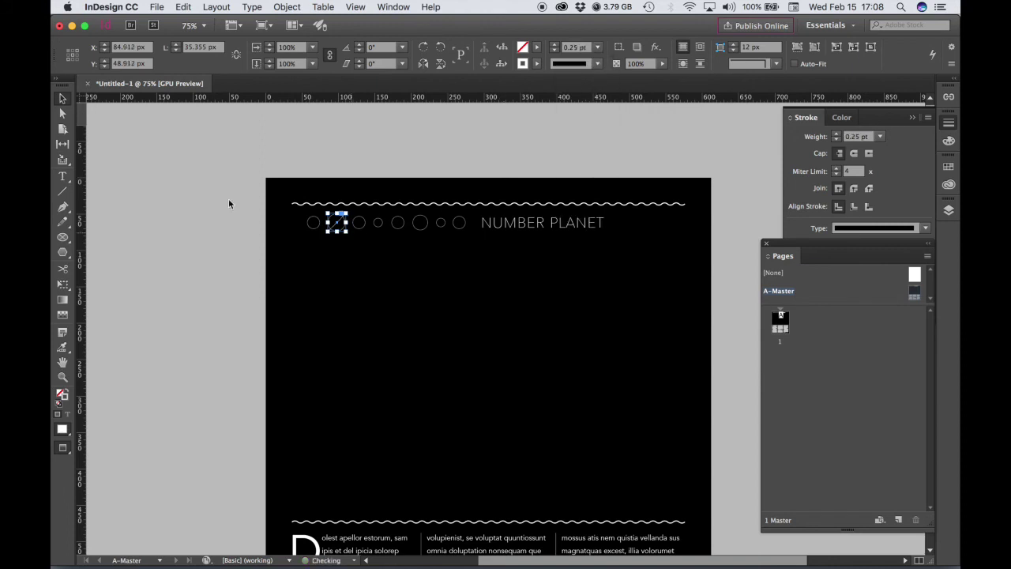
{"action": "left_click", "coordinate": [220, 241]}
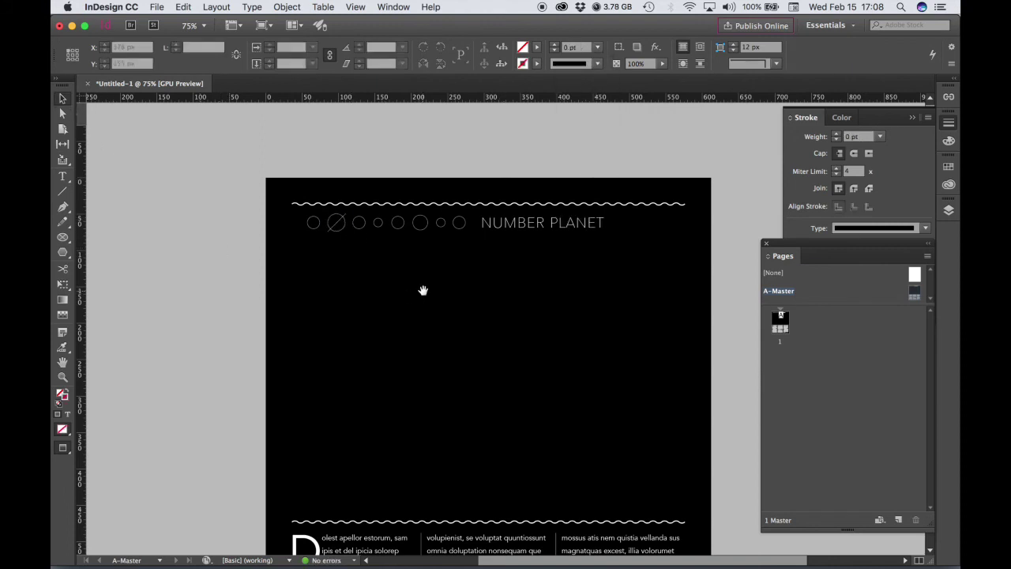
Step: Save the document in a new folder, naming the folder with the surname plus "_VCD1015_07" and the file with the surname plus "_8Planets_EPub"
{"action": "left_click", "coordinate": [485, 305]}
{"action": "left_click", "coordinate": [533, 299]}
{"action": "left_click", "coordinate": [492, 314], "text": "alt"}
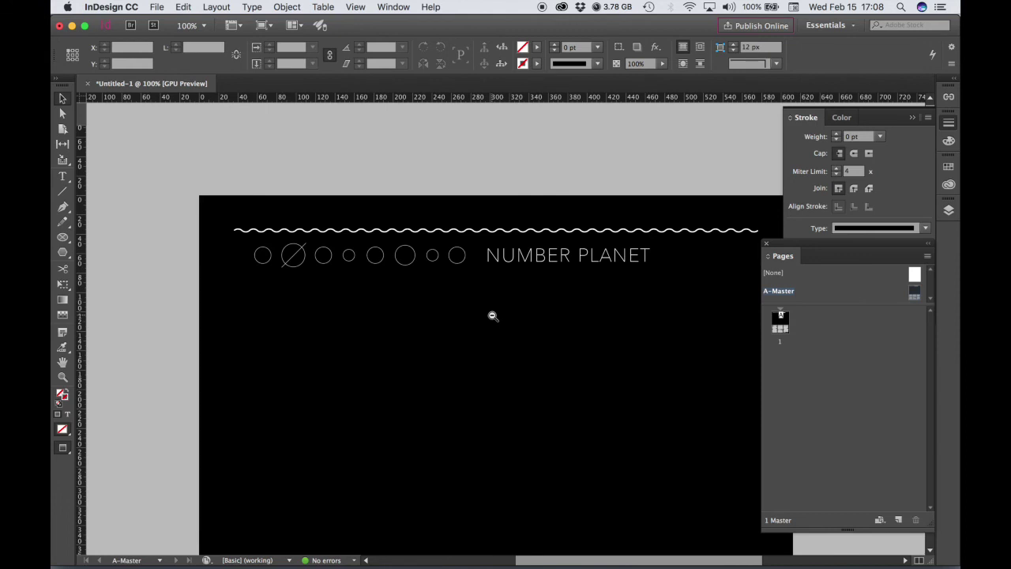
{"action": "left_click", "coordinate": [545, 355], "text": "alt"}
{"action": "left_click", "coordinate": [600, 427], "text": "alt"}
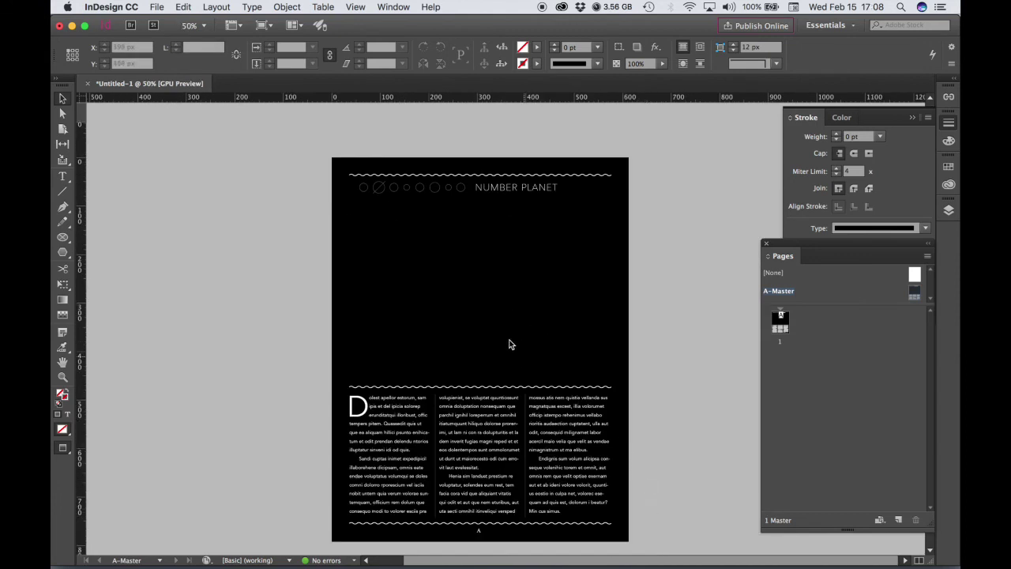
{"action": "left_click", "coordinate": [157, 7]}
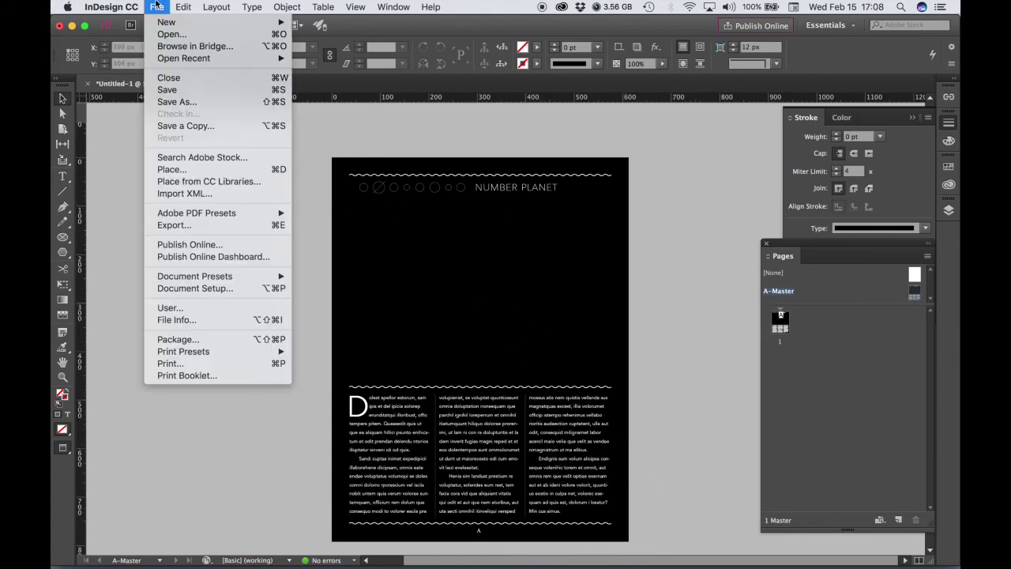
{"action": "left_click", "coordinate": [189, 102]}
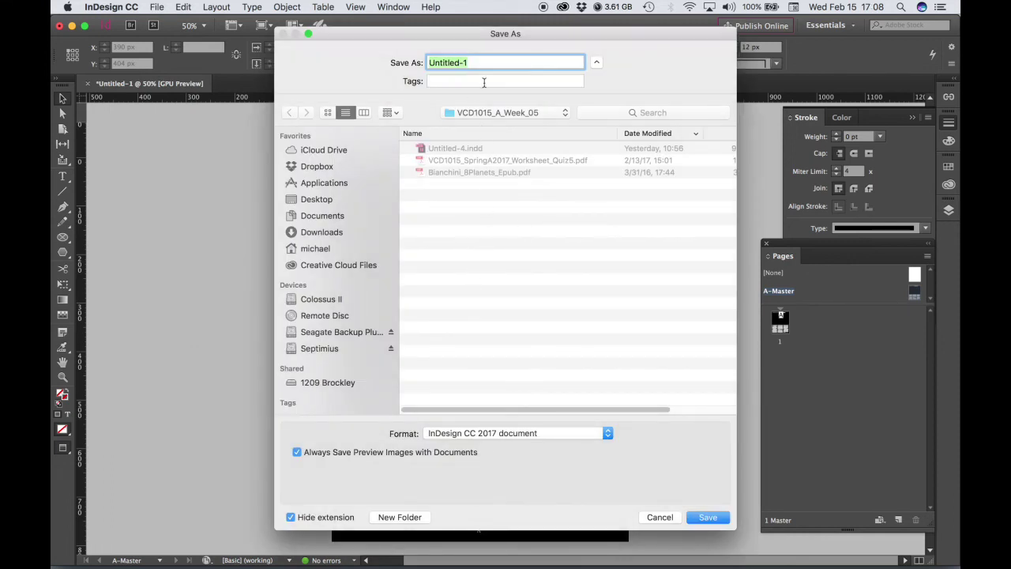
{"action": "left_click", "coordinate": [405, 517]}
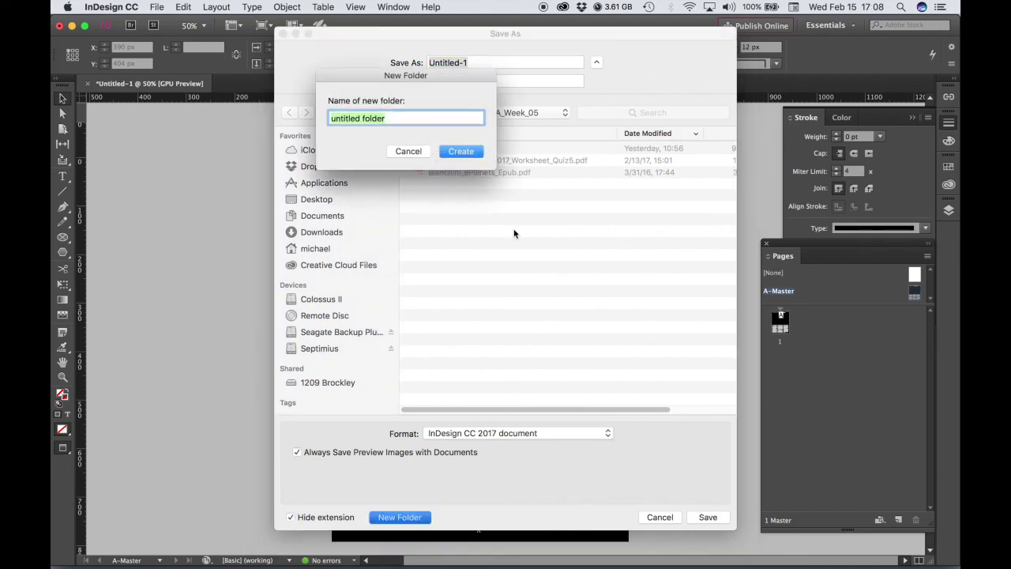
{"action": "type", "text": "Kodysz_VCD1015_07"}
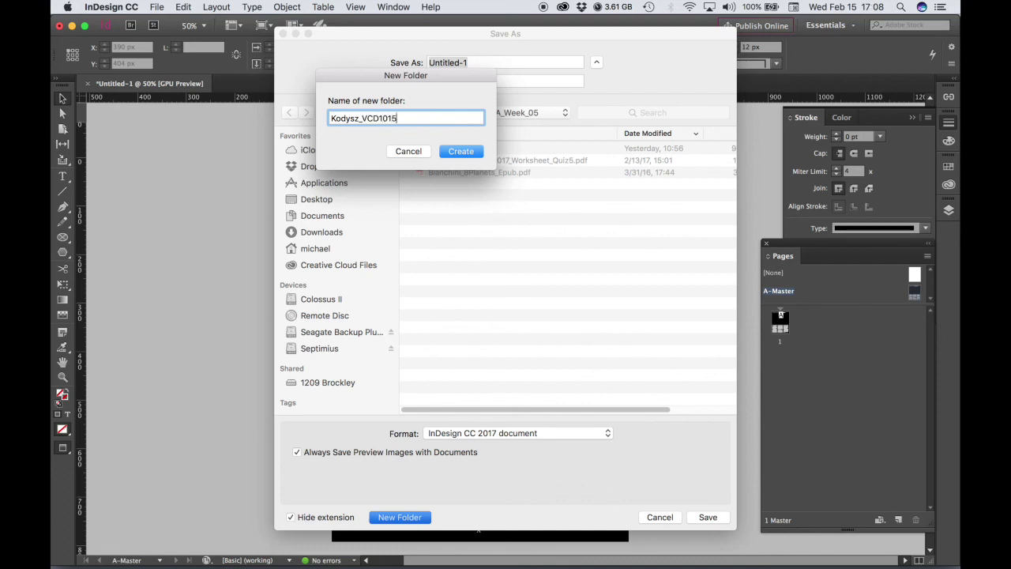
{"action": "left_click", "coordinate": [460, 152]}
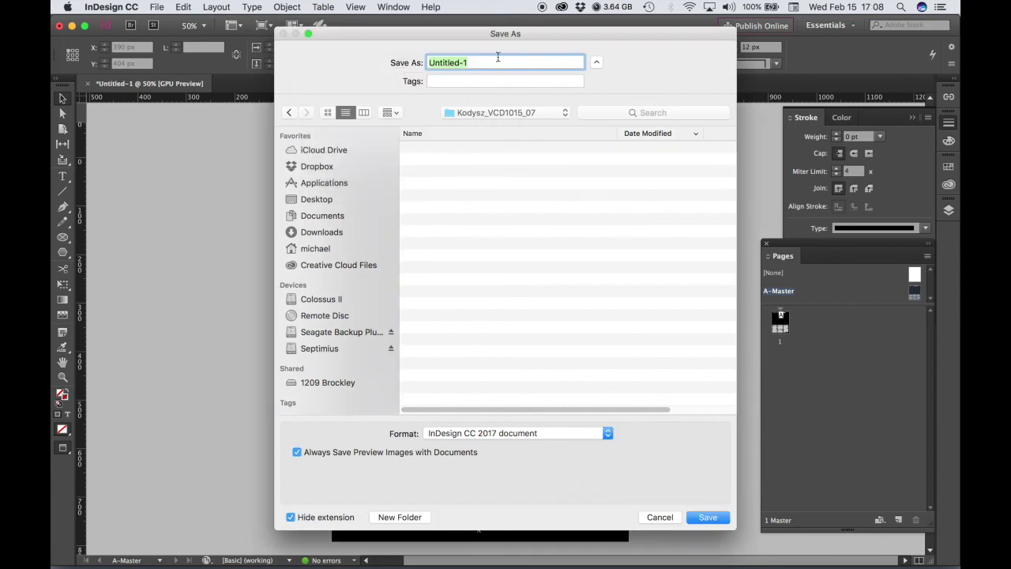
{"action": "type", "text": "Koyysz_8Planets_EPub"}
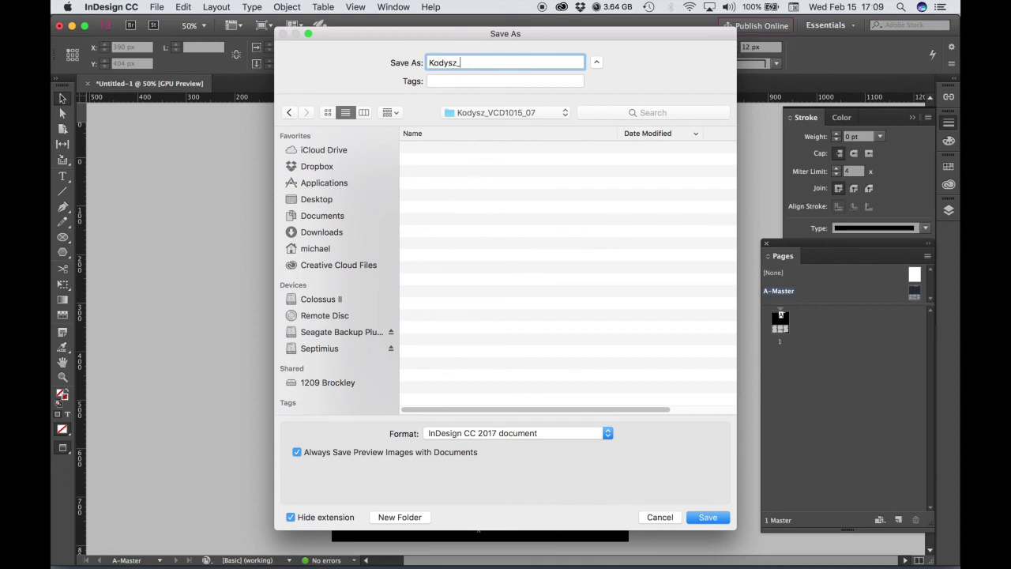